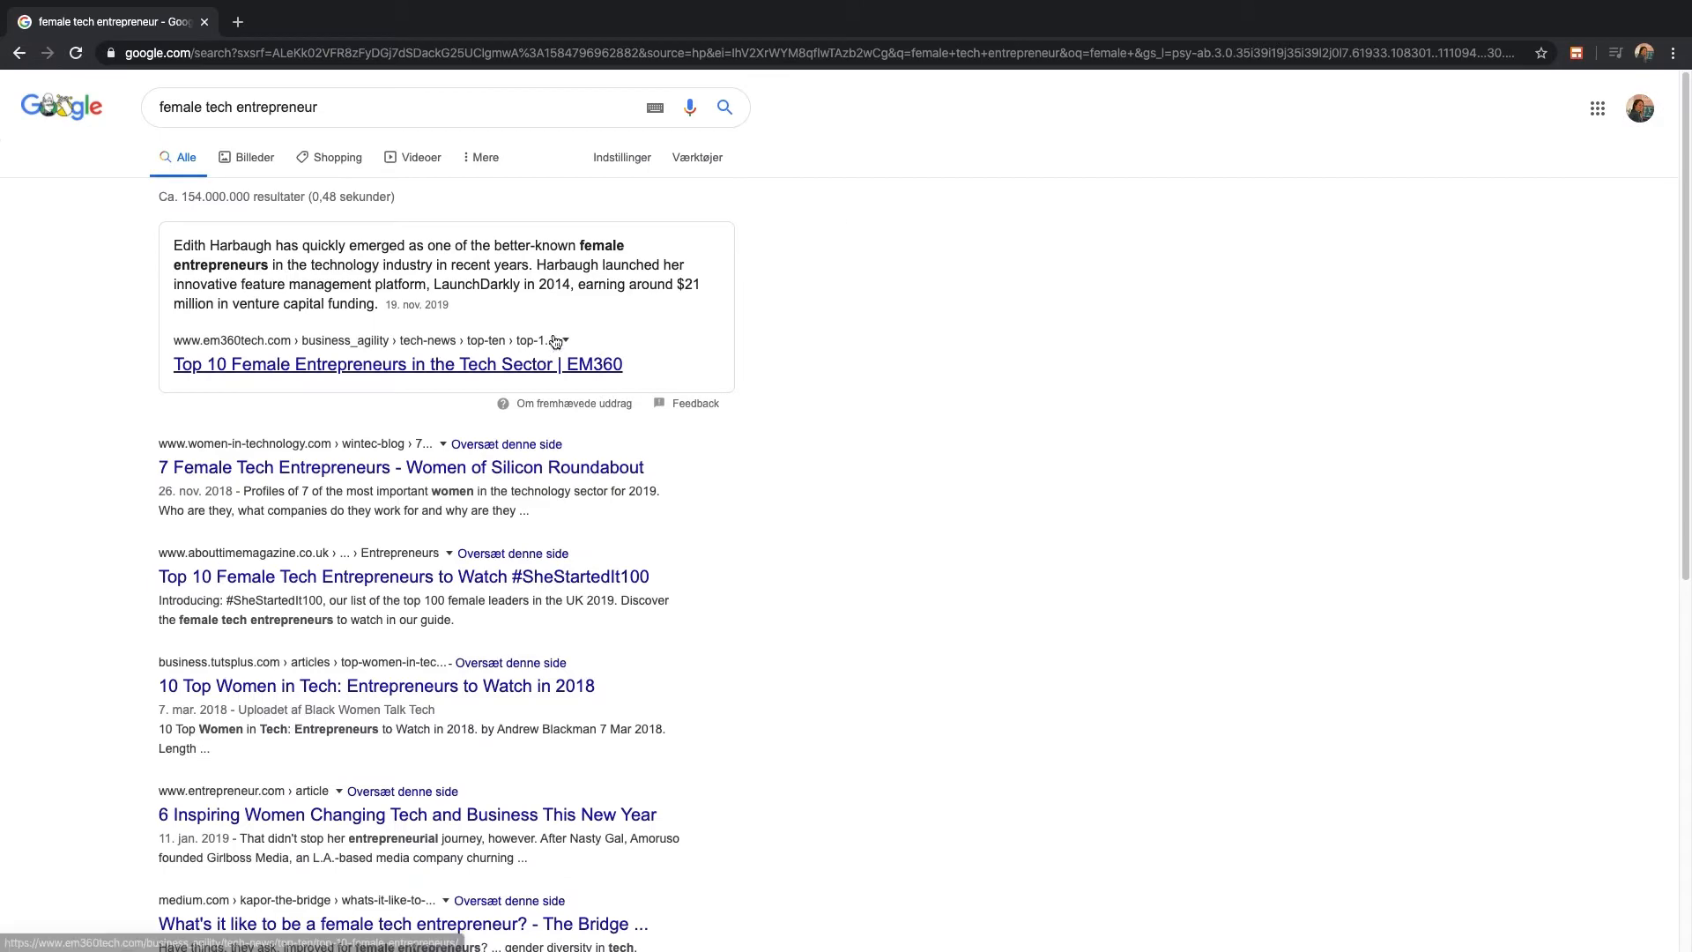
Filter the 'female tech entrepreneur' Google results to 'De seneste 24 timer' and browse them
scroll(606, 564, down, 5)
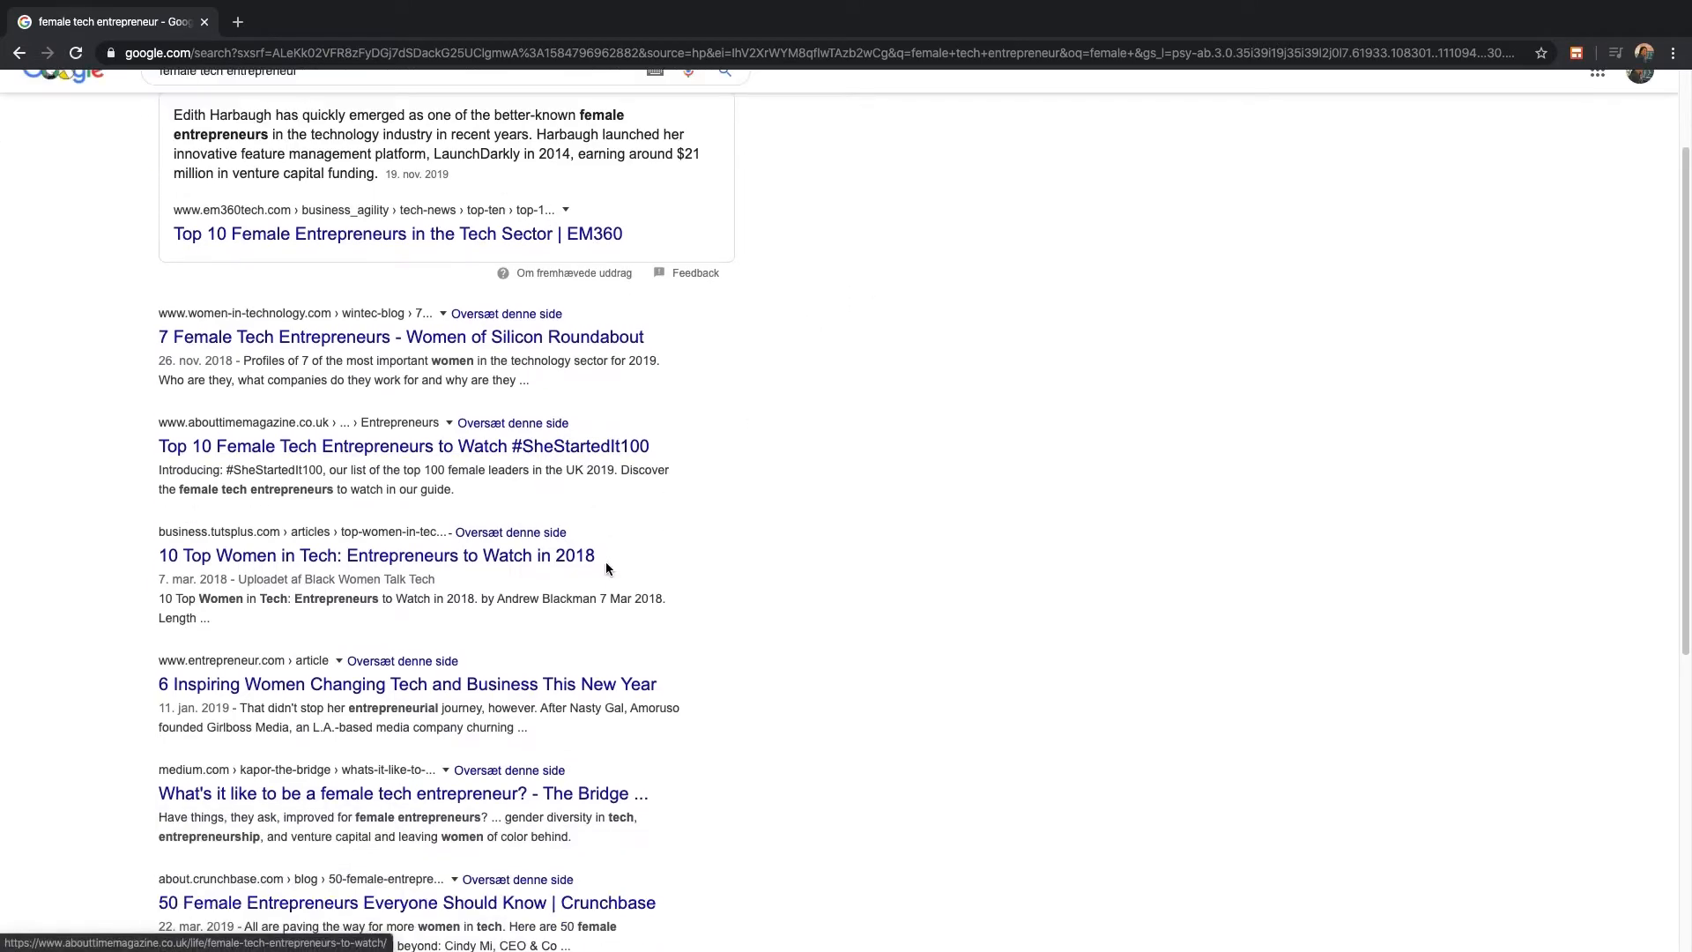
scroll(608, 571, up, 1)
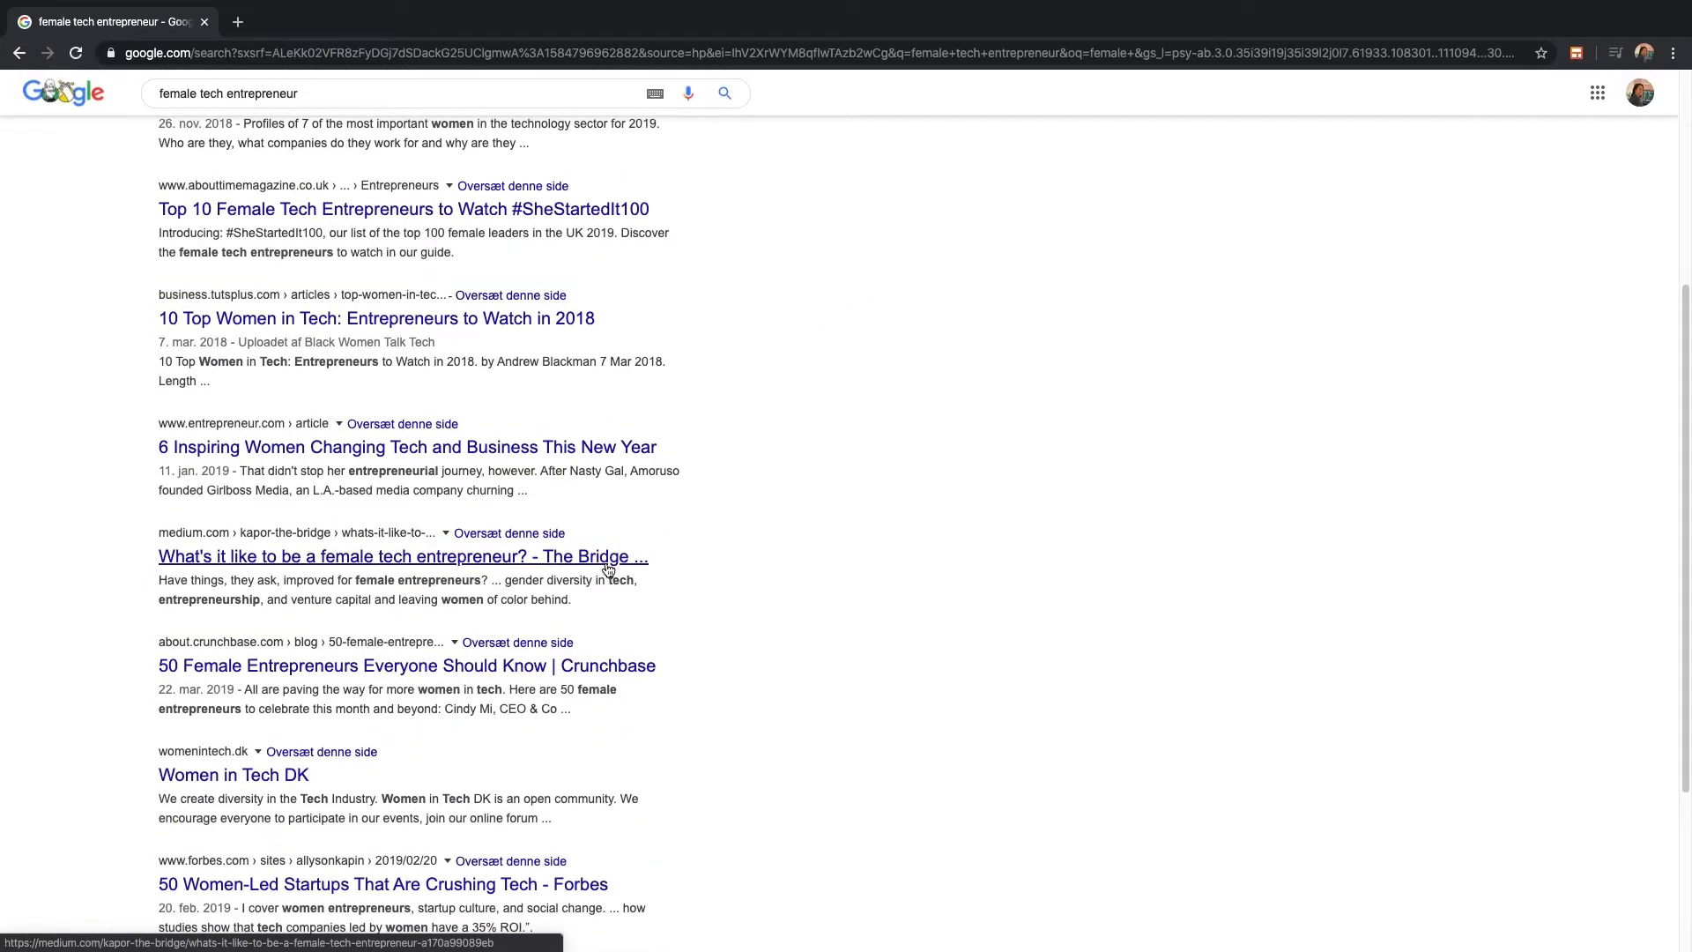
scroll(600, 568, up, 2)
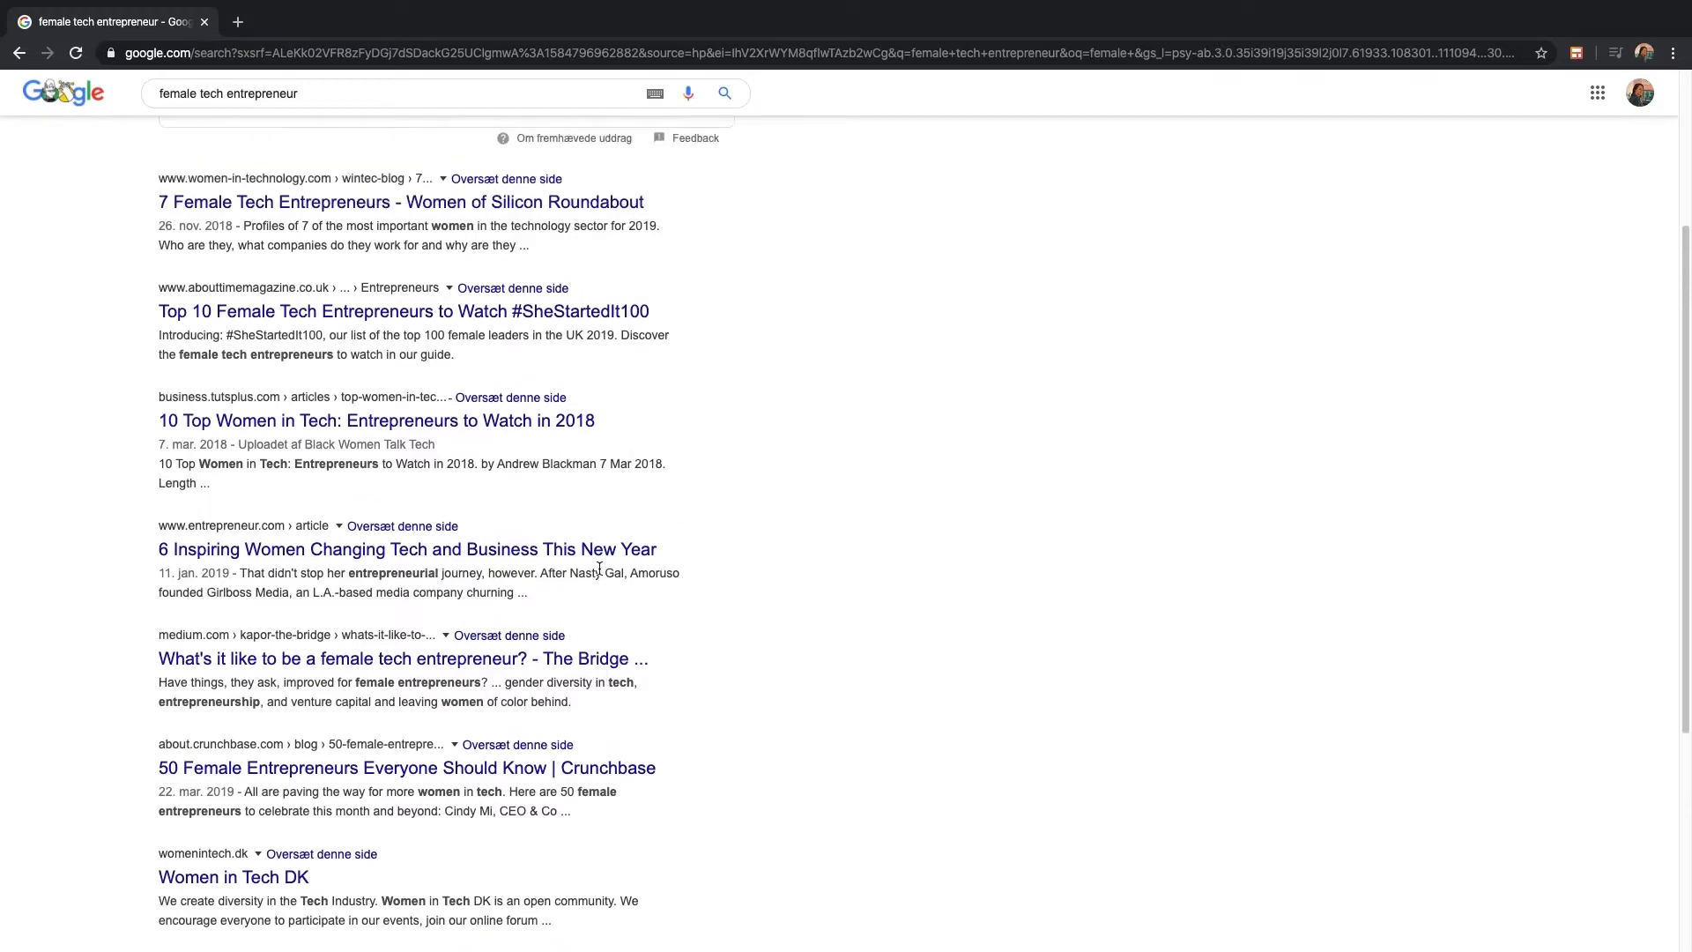
scroll(600, 568, up, 4)
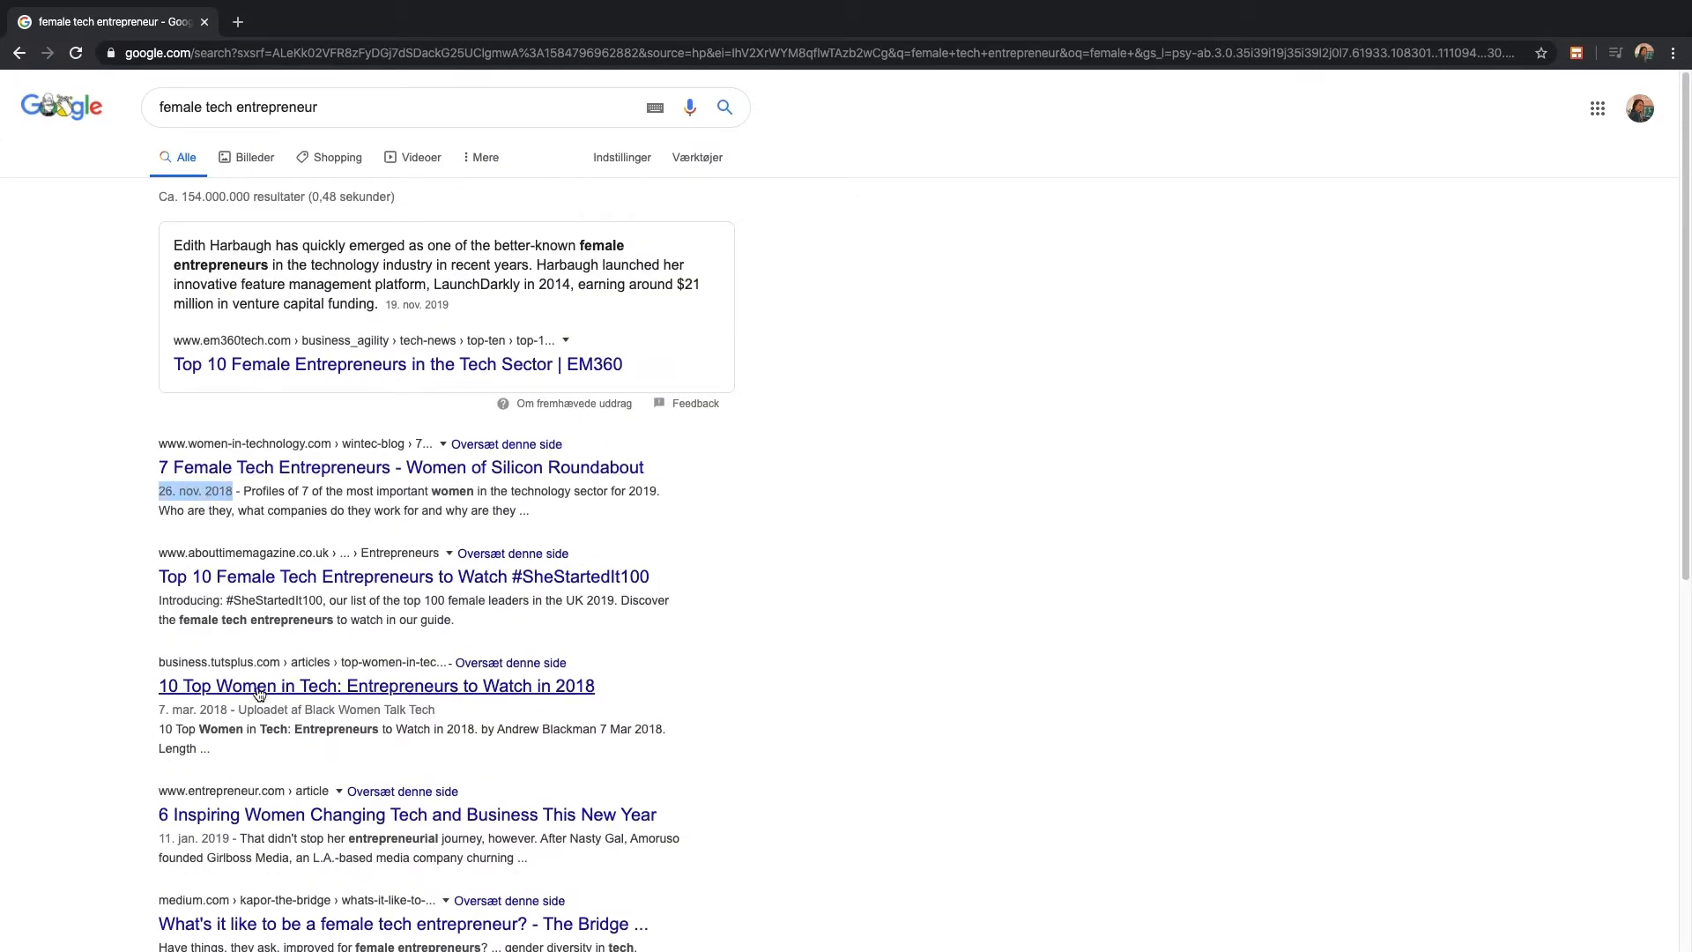
scroll(247, 702, down, 5)
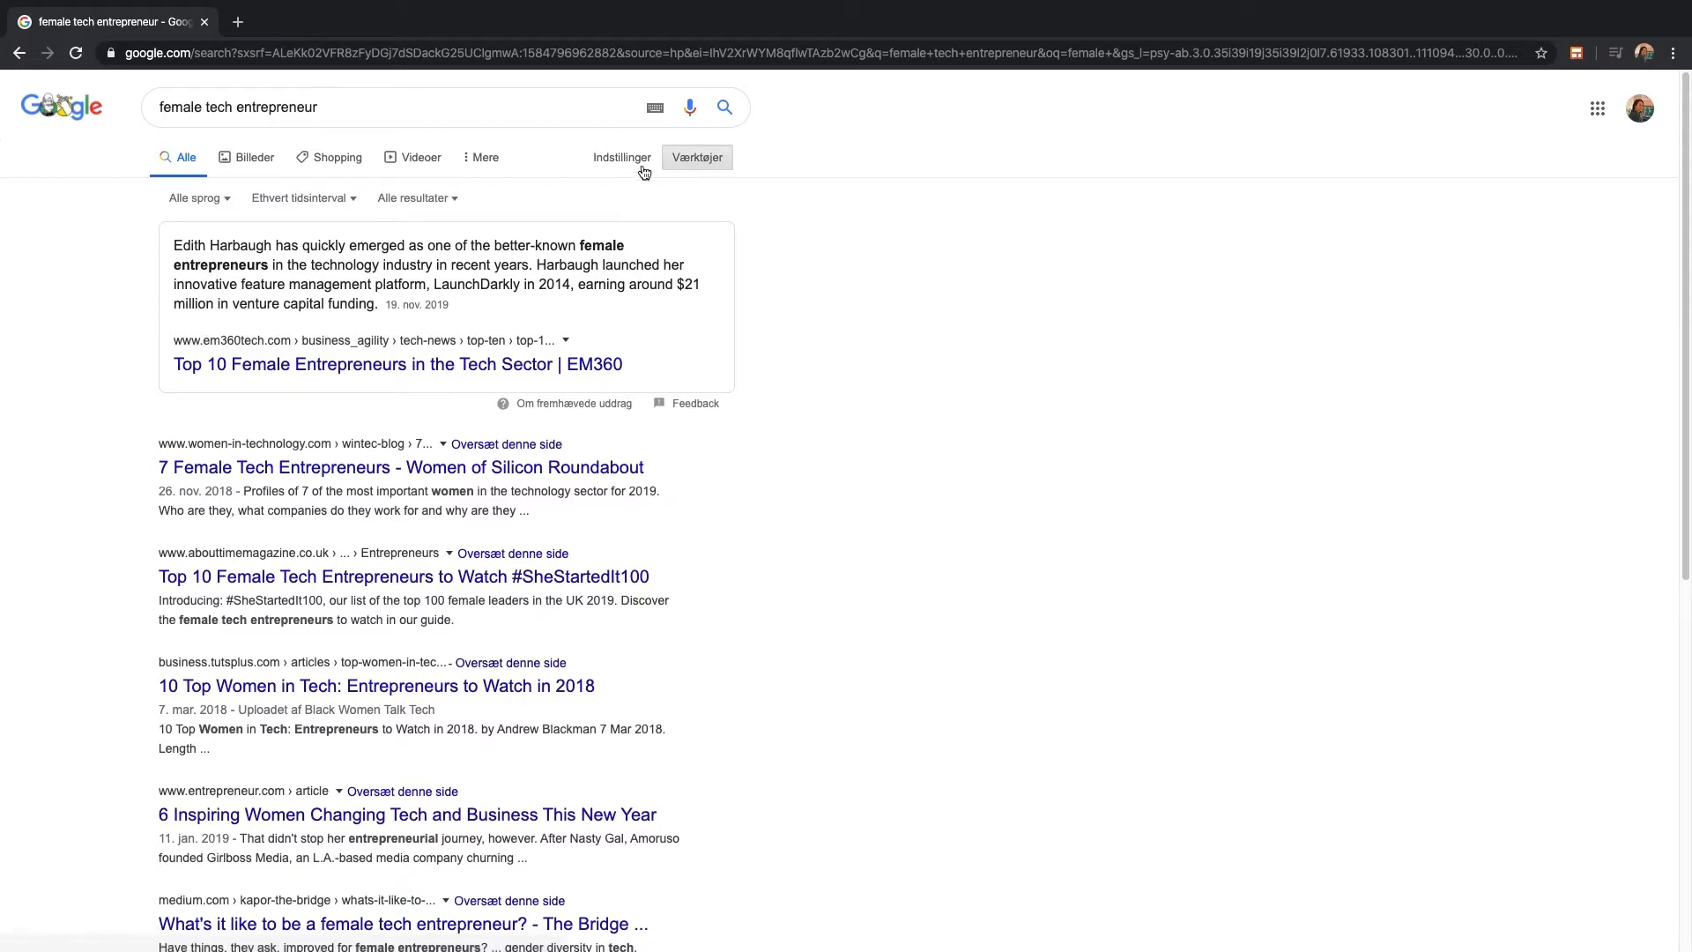
click(341, 199)
click(353, 277)
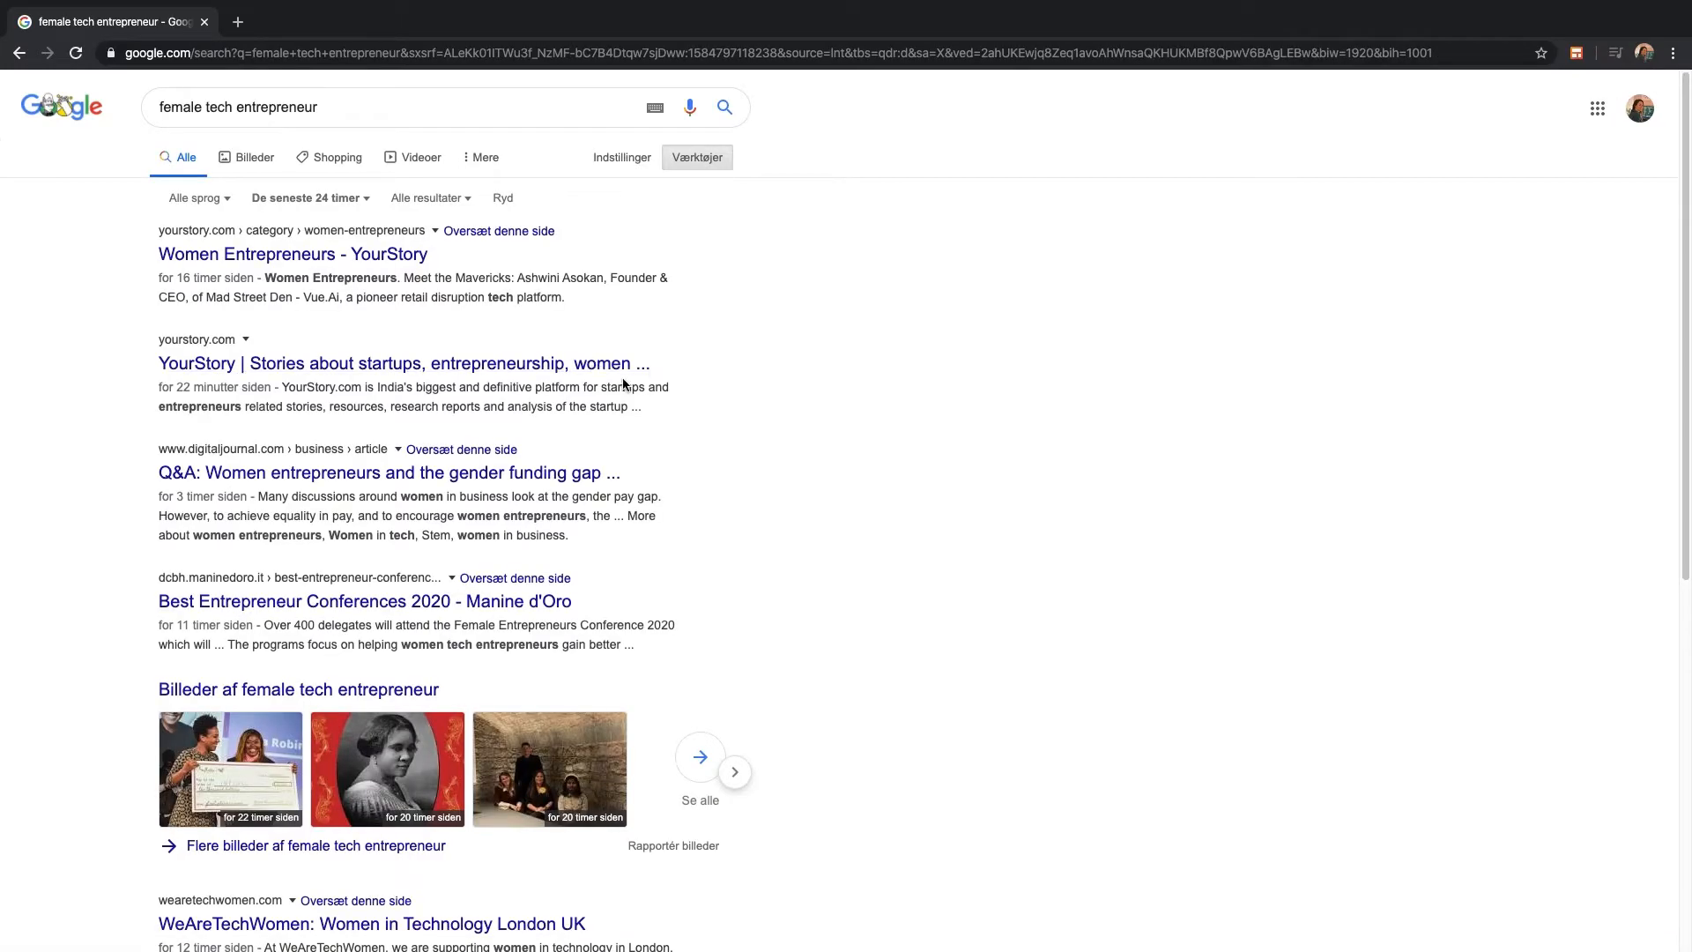
scroll(647, 578, down, 5)
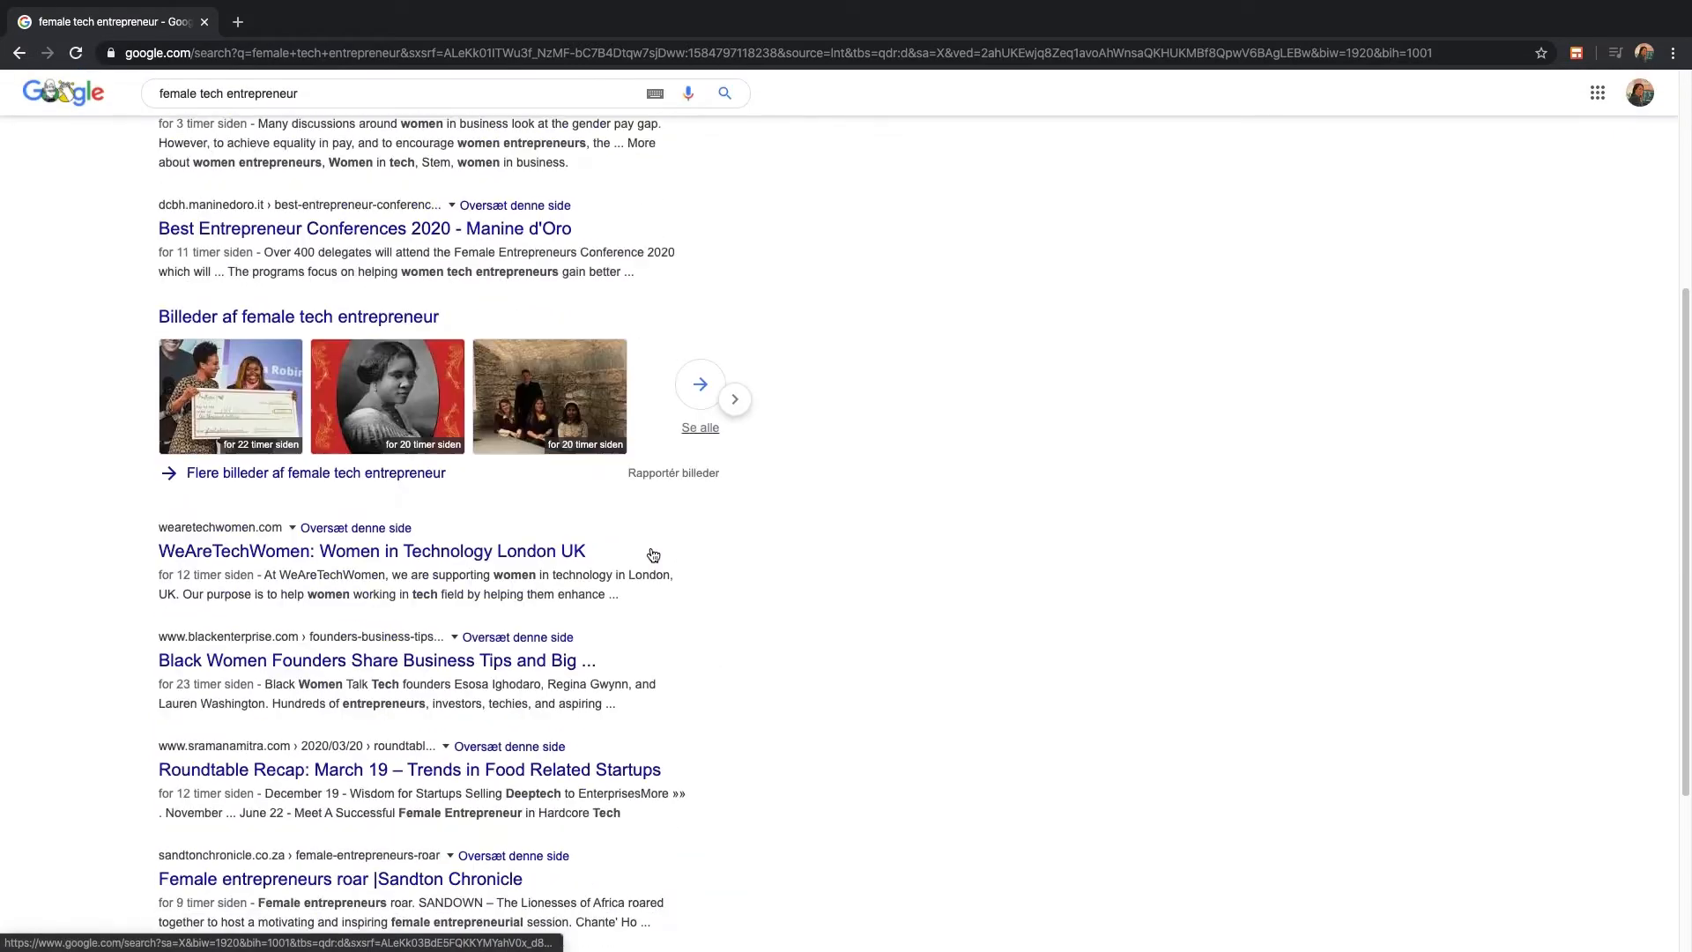
scroll(653, 554, down, 3)
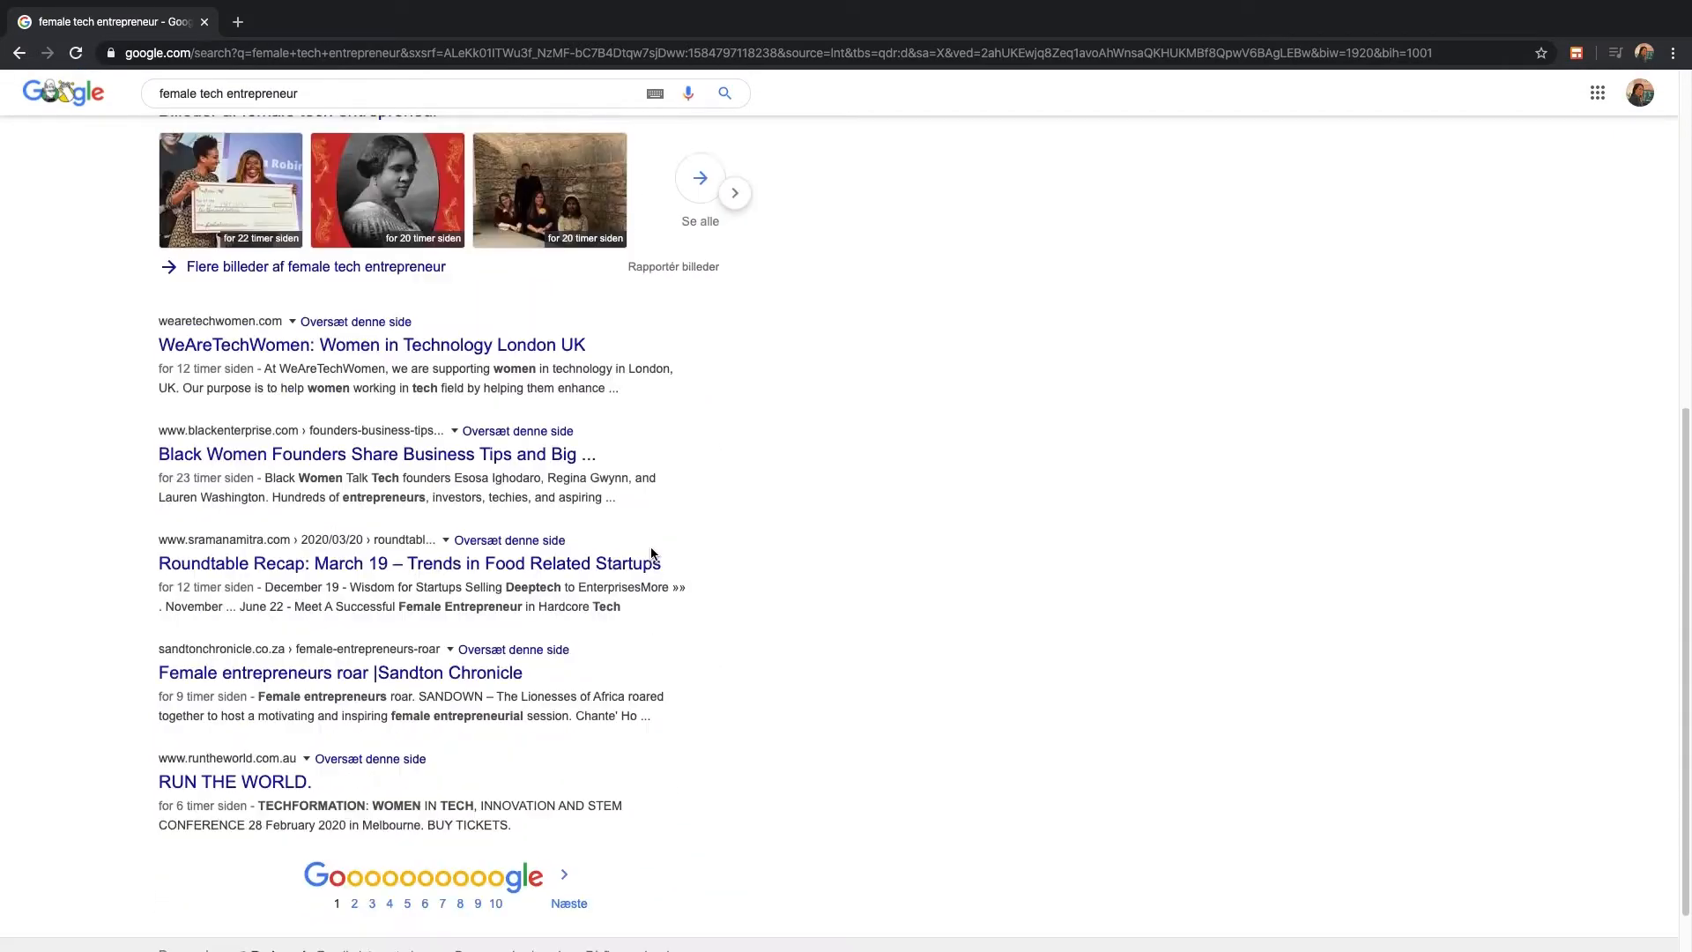
scroll(652, 554, down, 1)
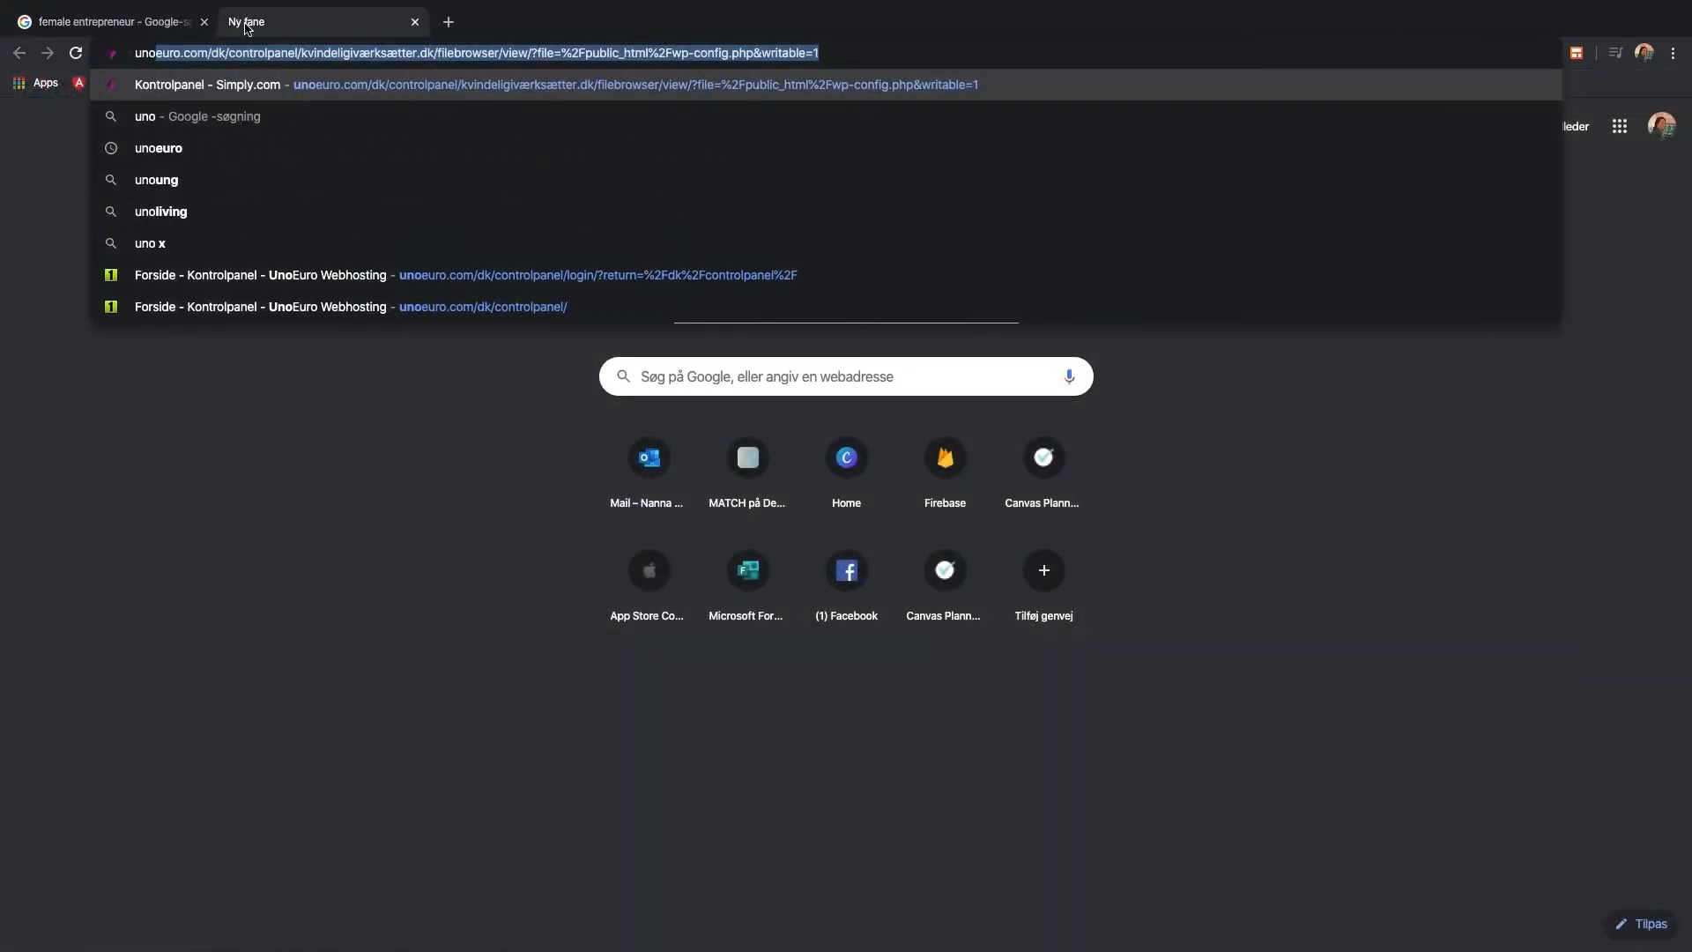
Load Simply.com and search 'femaleentrepreneur', finding femaleentrepreneur.com already taken
key(Return)
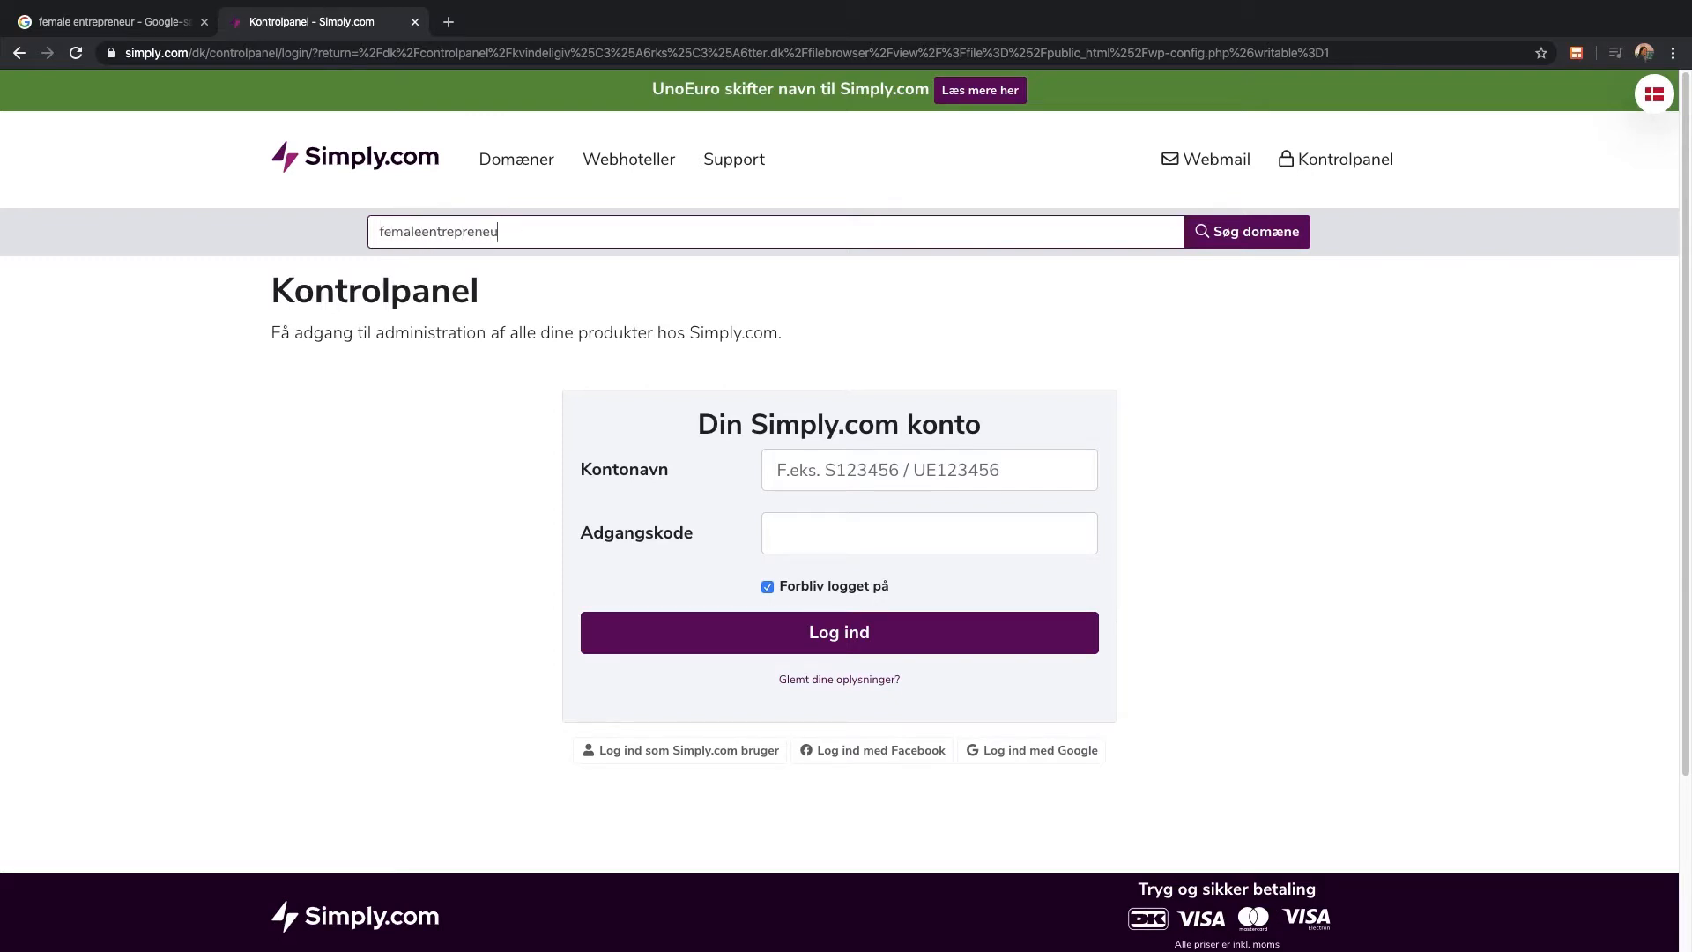
key(Return)
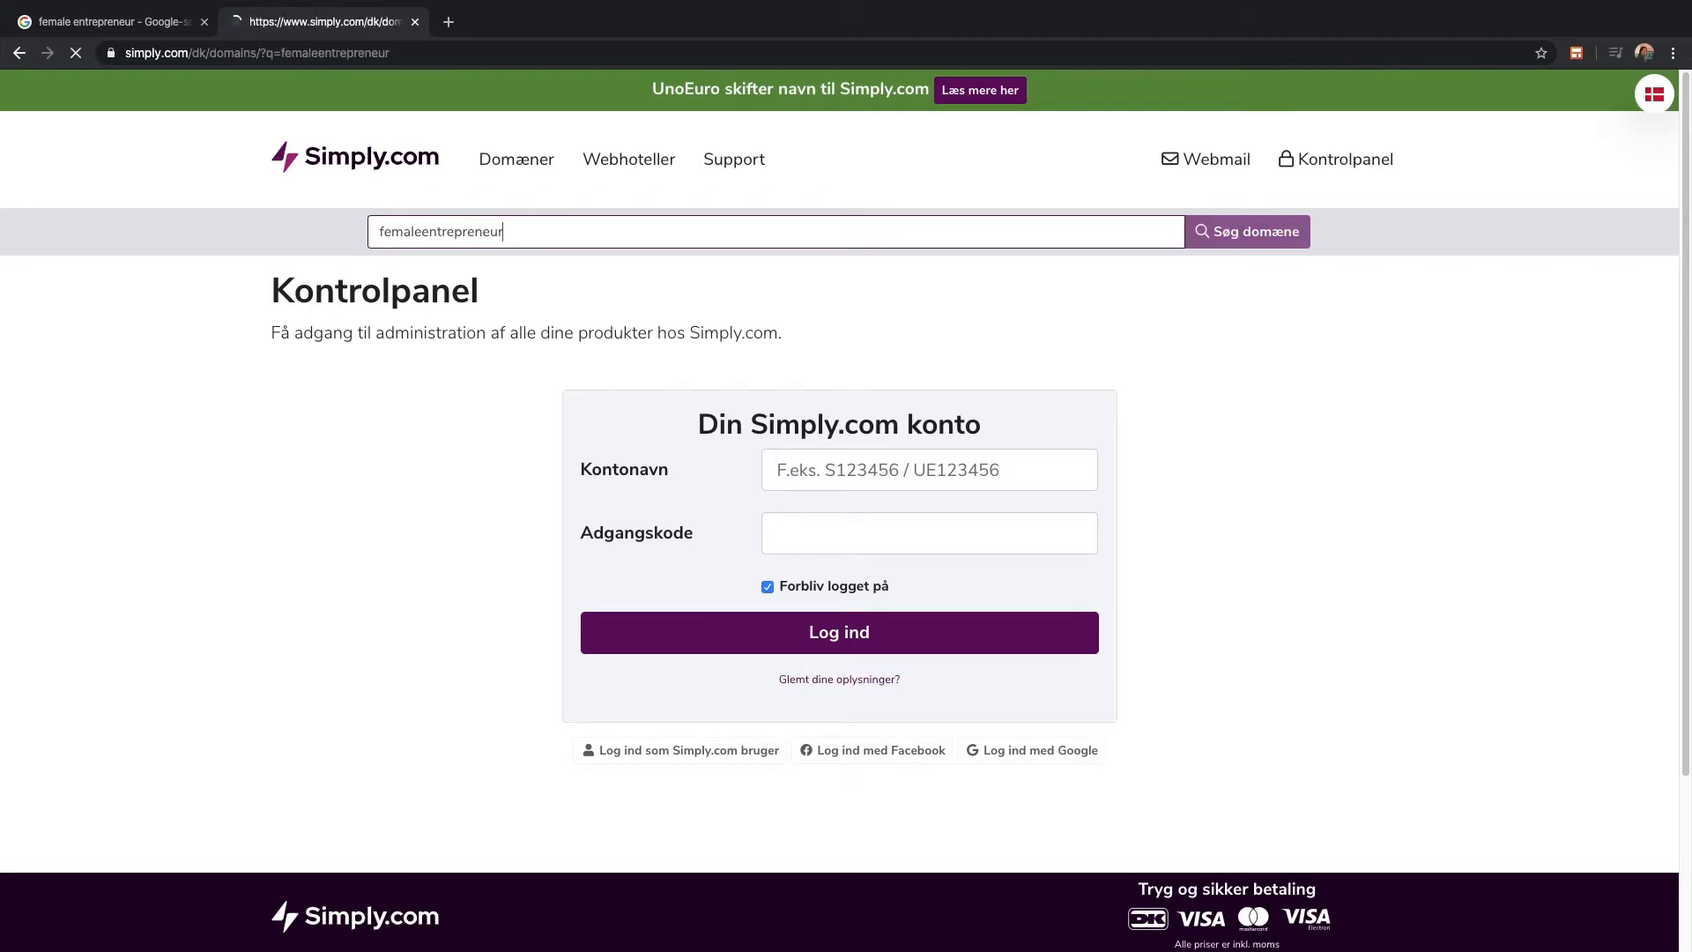
scroll(594, 573, down, 5)
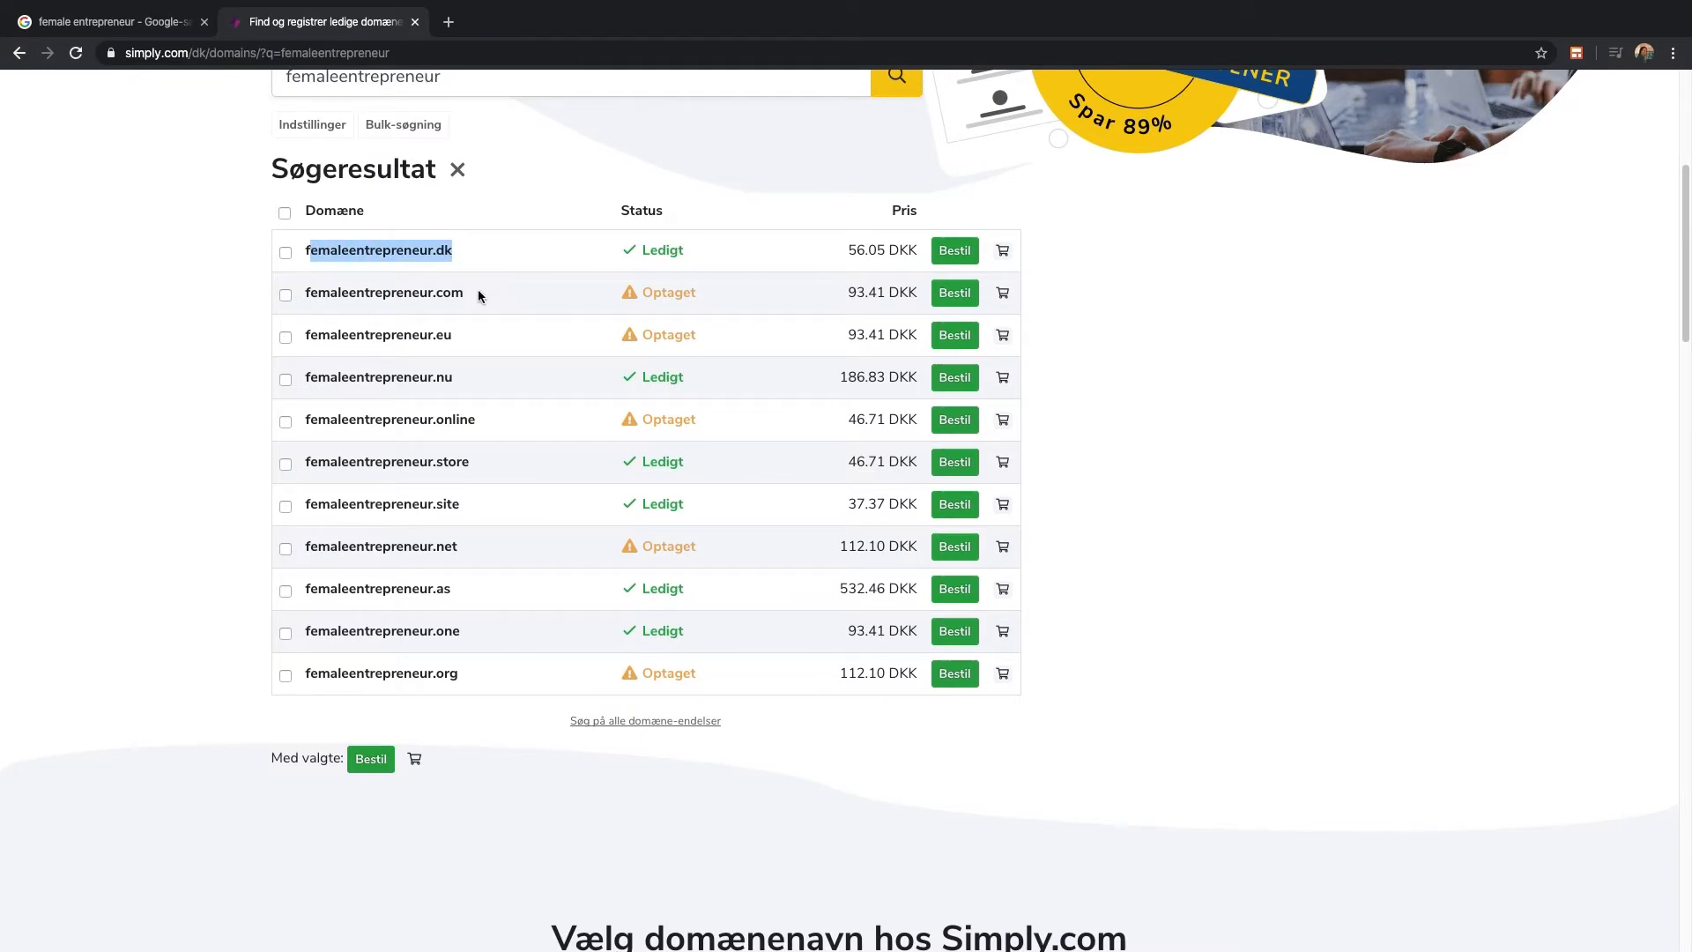
drag(479, 291, 331, 288)
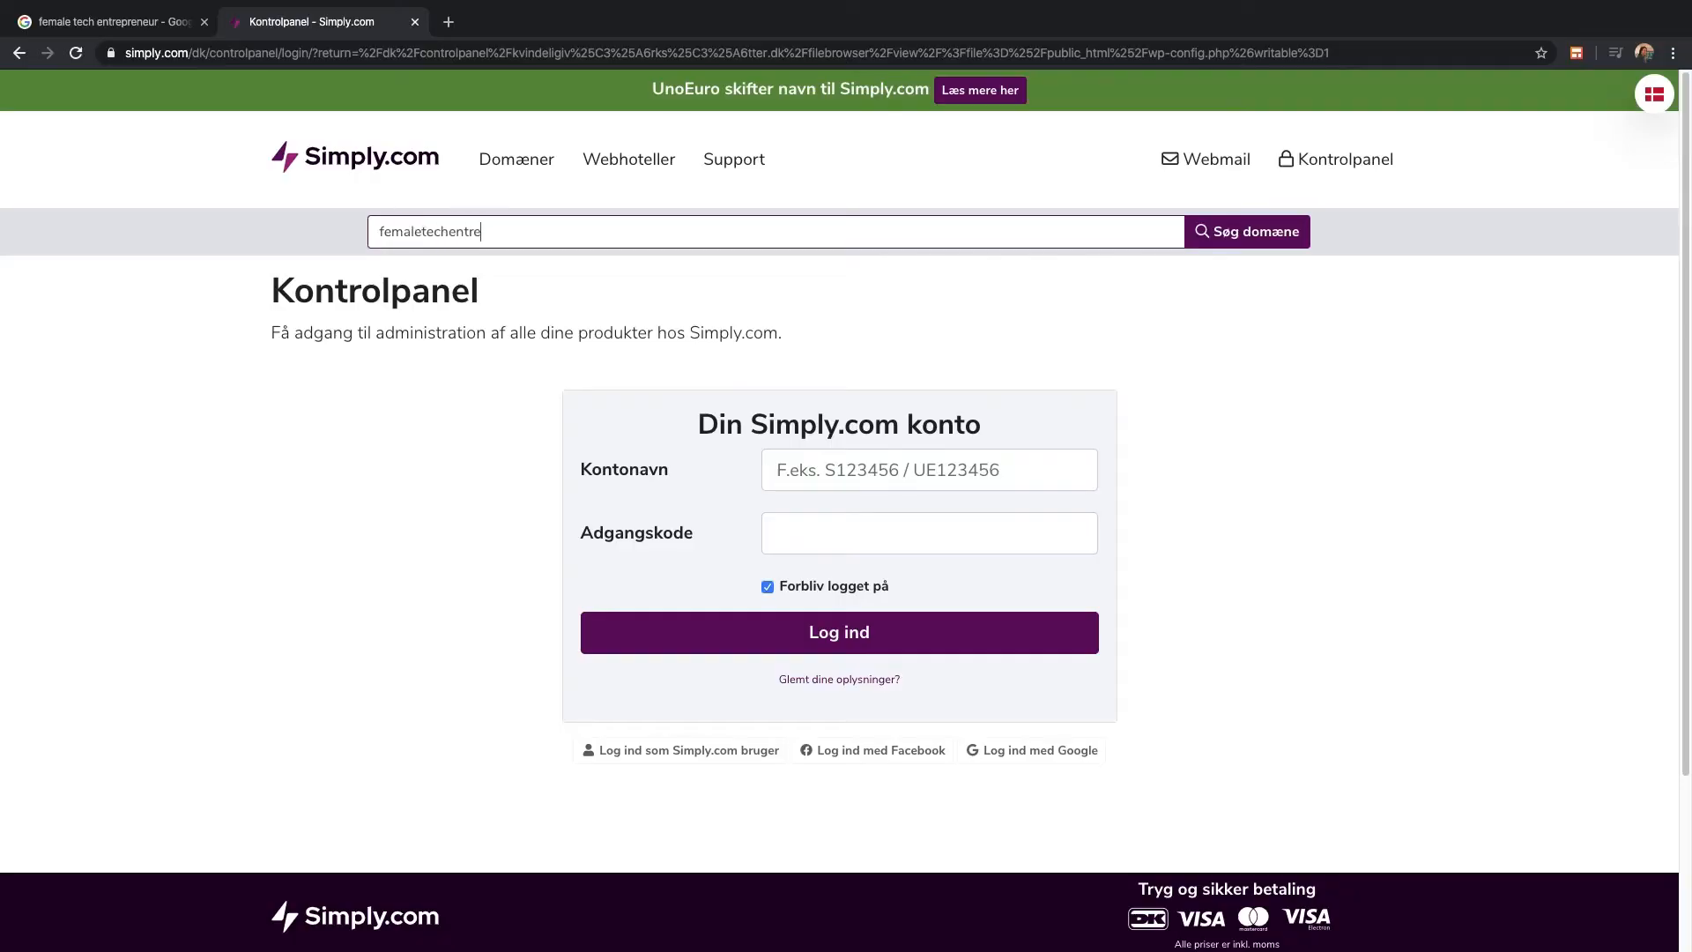
Search 'femaletechentrepreneur' and order the ticked .dk and .com domains together
text(reneu)
key(Return)
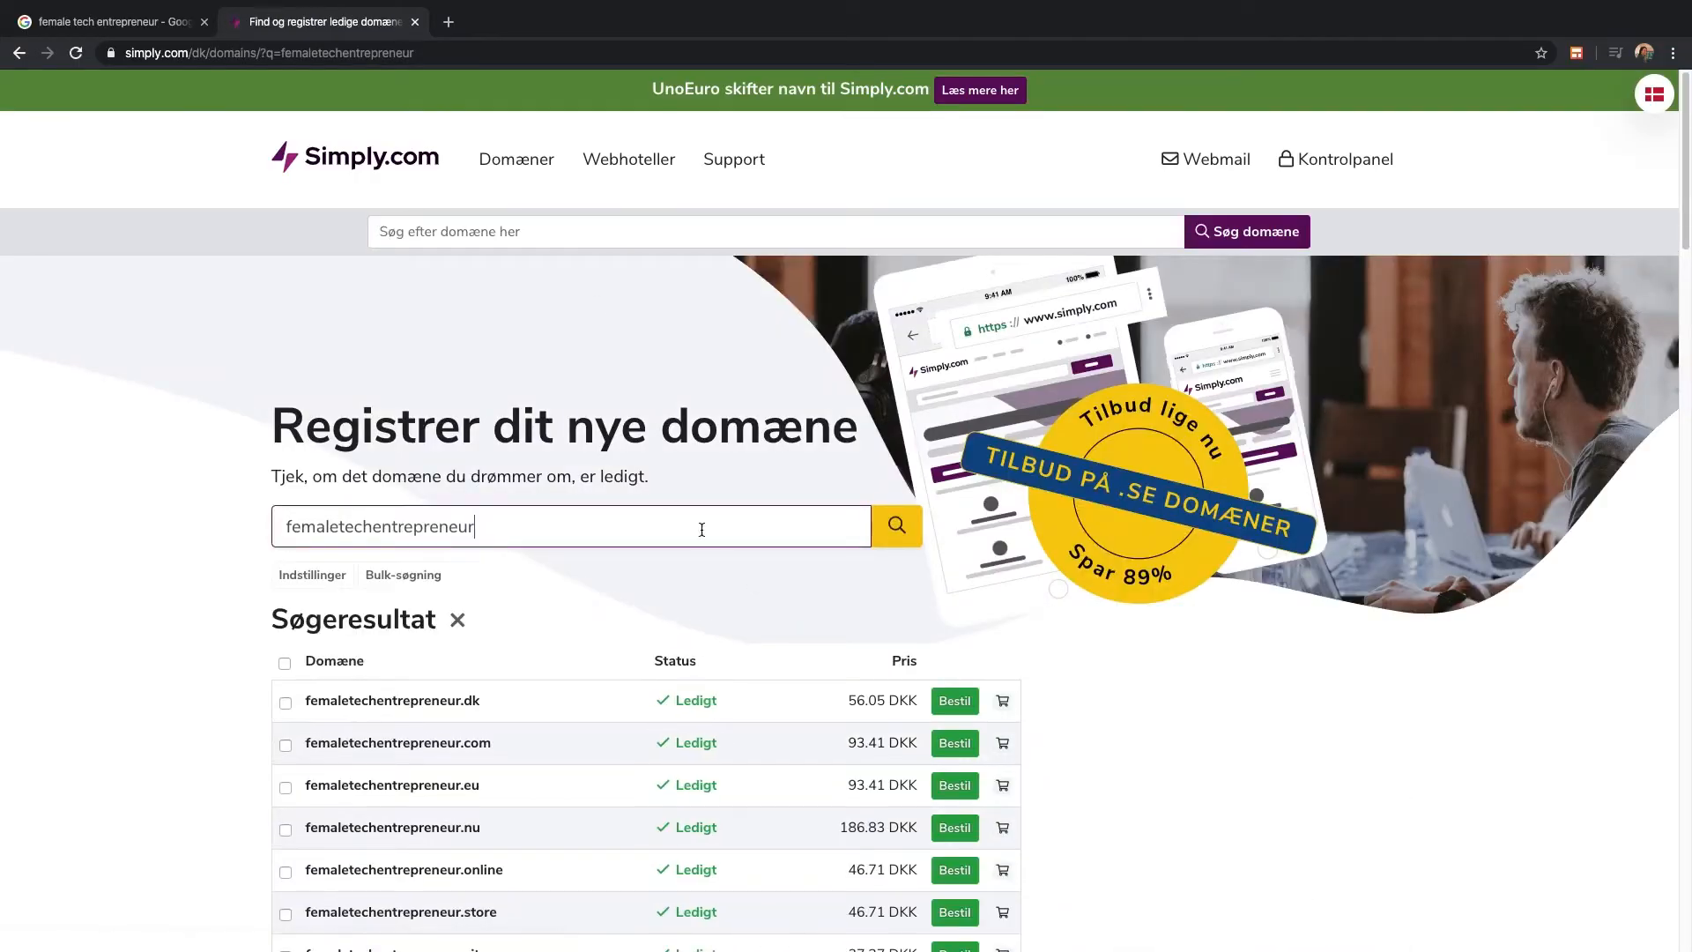
scroll(699, 528, down, 1)
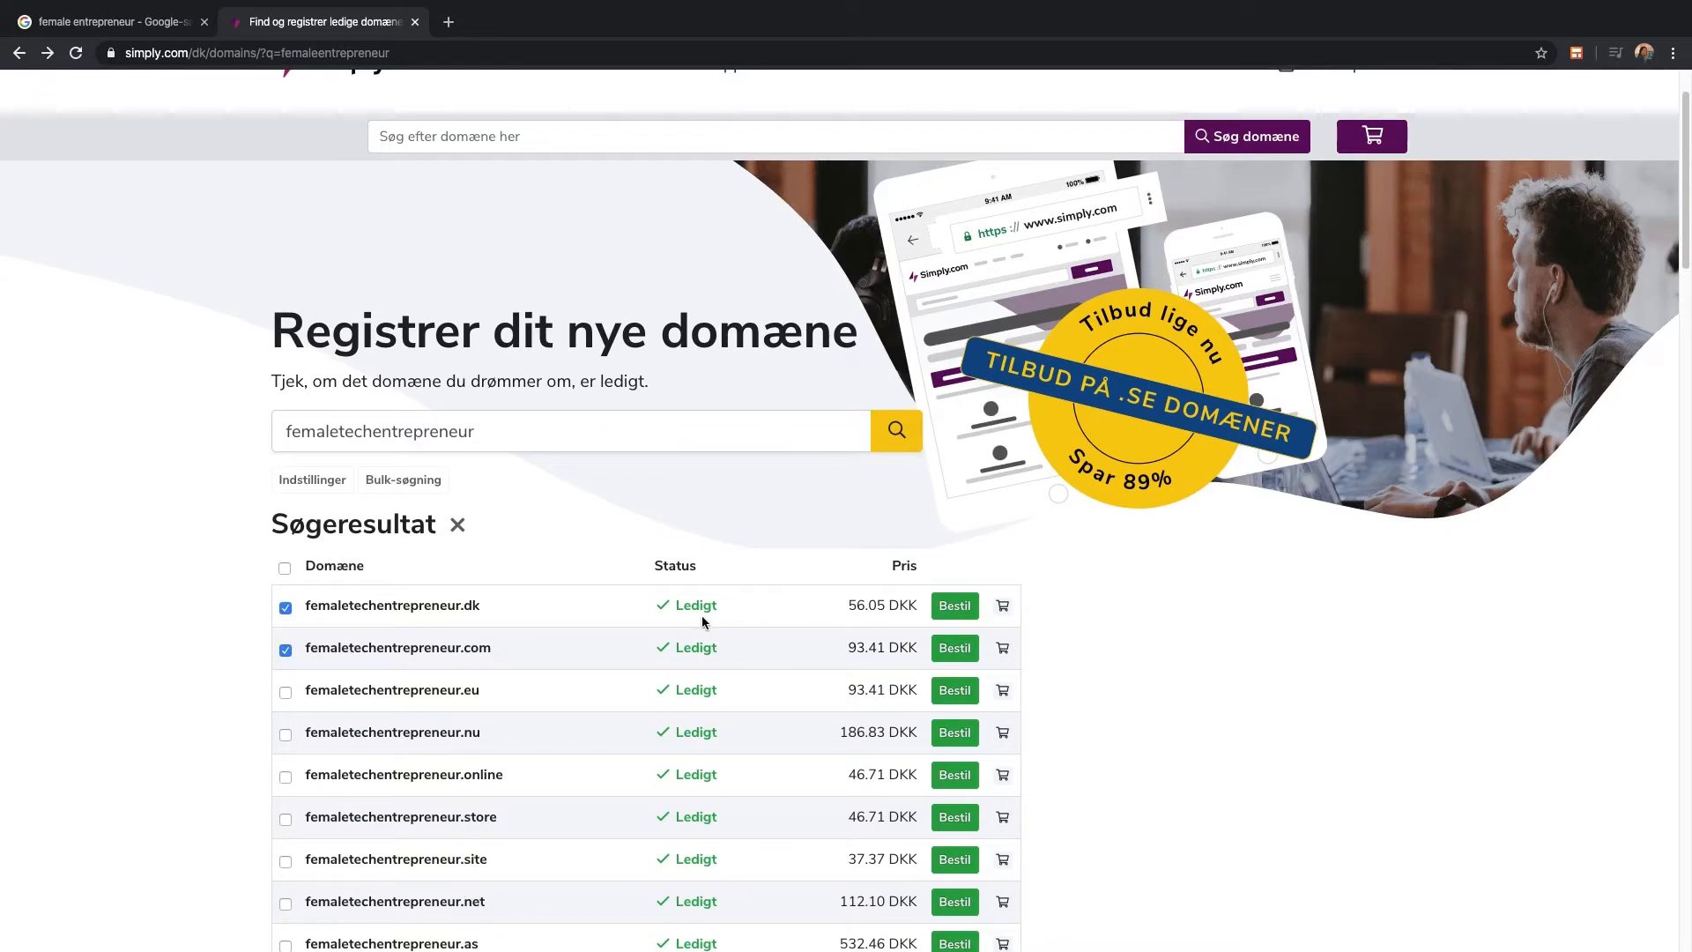
scroll(708, 621, down, 1)
scroll(1020, 590, up, 1)
scroll(708, 625, down, 1)
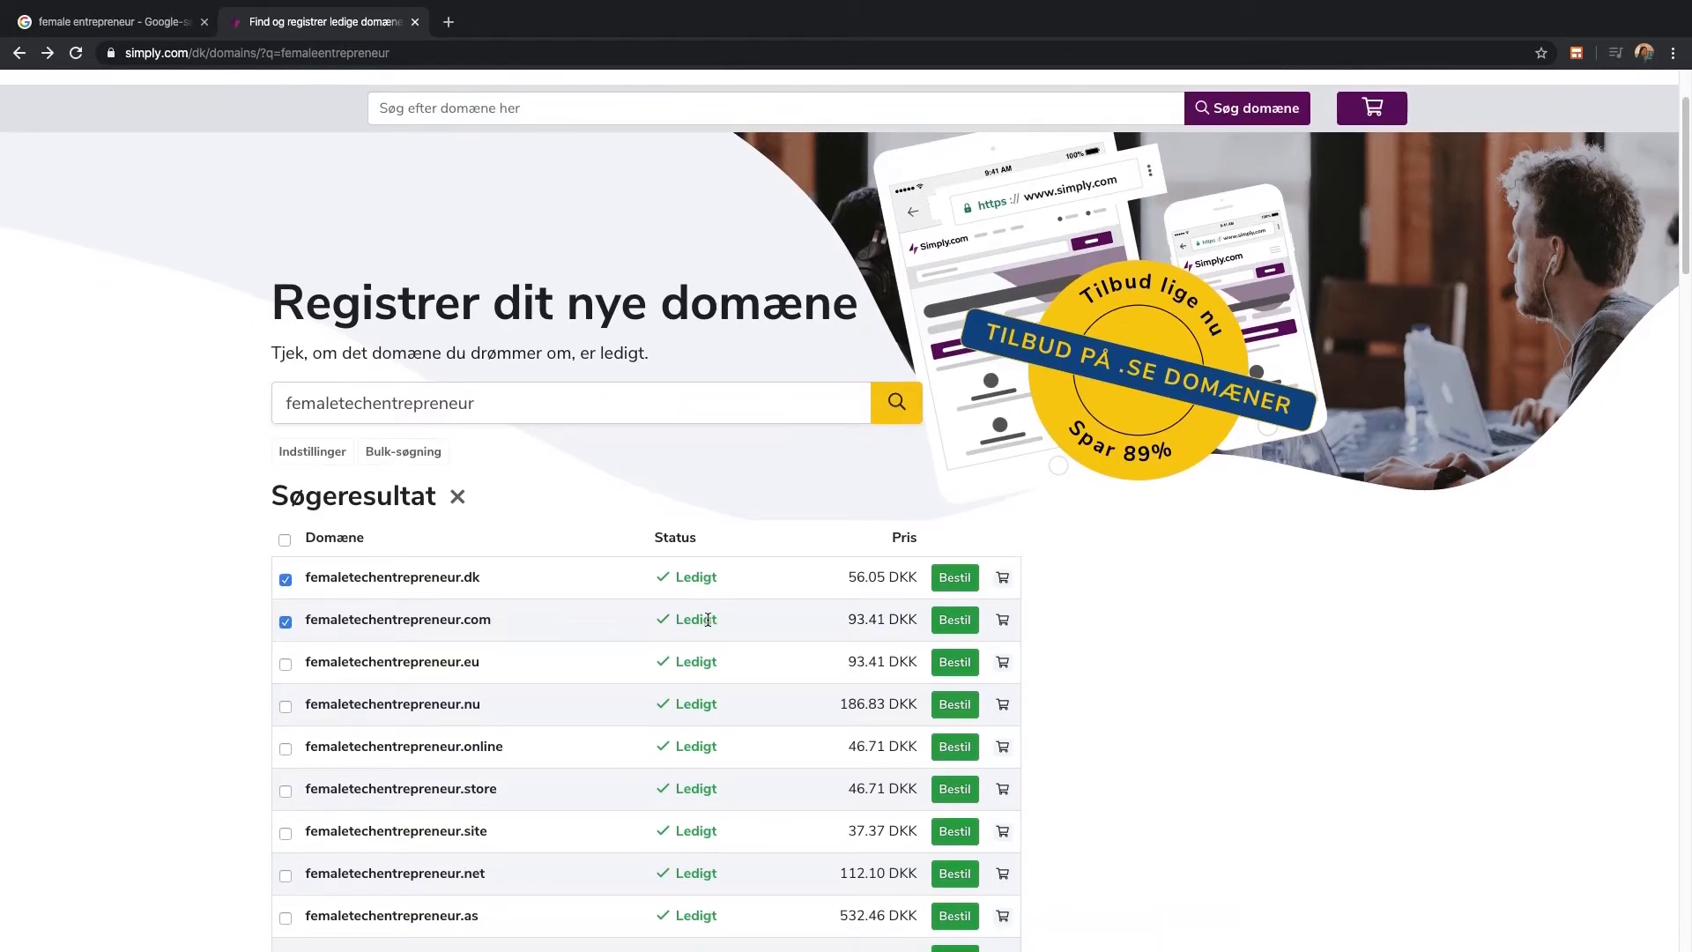
scroll(835, 614, down, 10)
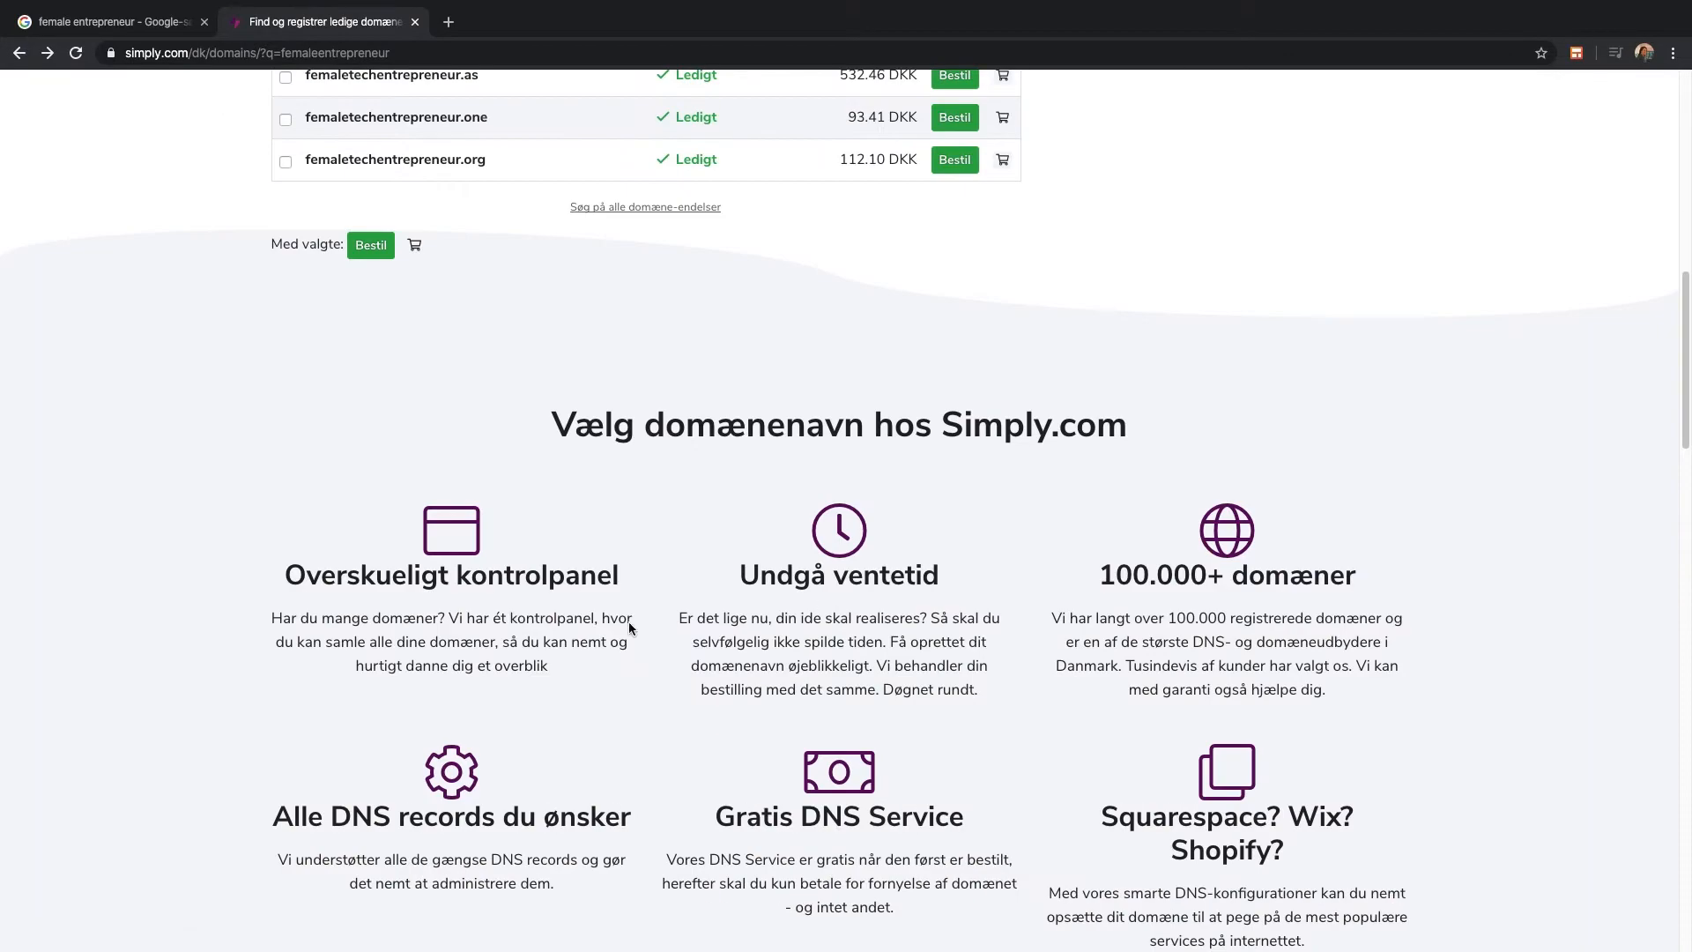
click(371, 246)
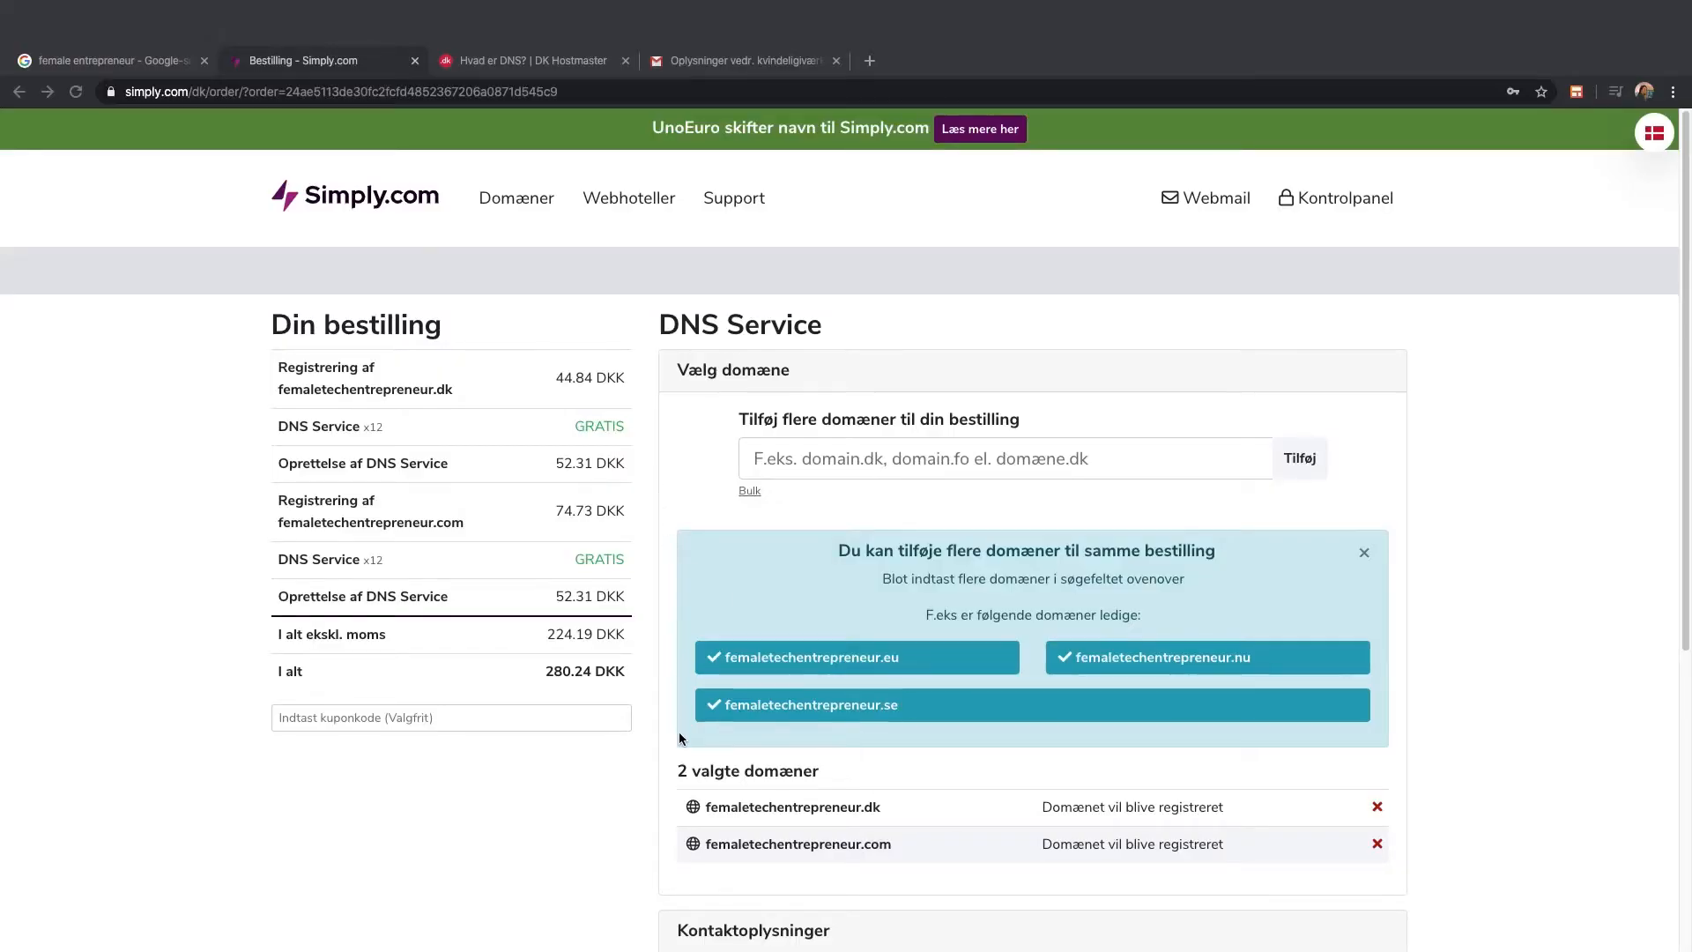
Attach the domain order to the existing account and continue to payment
scroll(679, 727, down, 1)
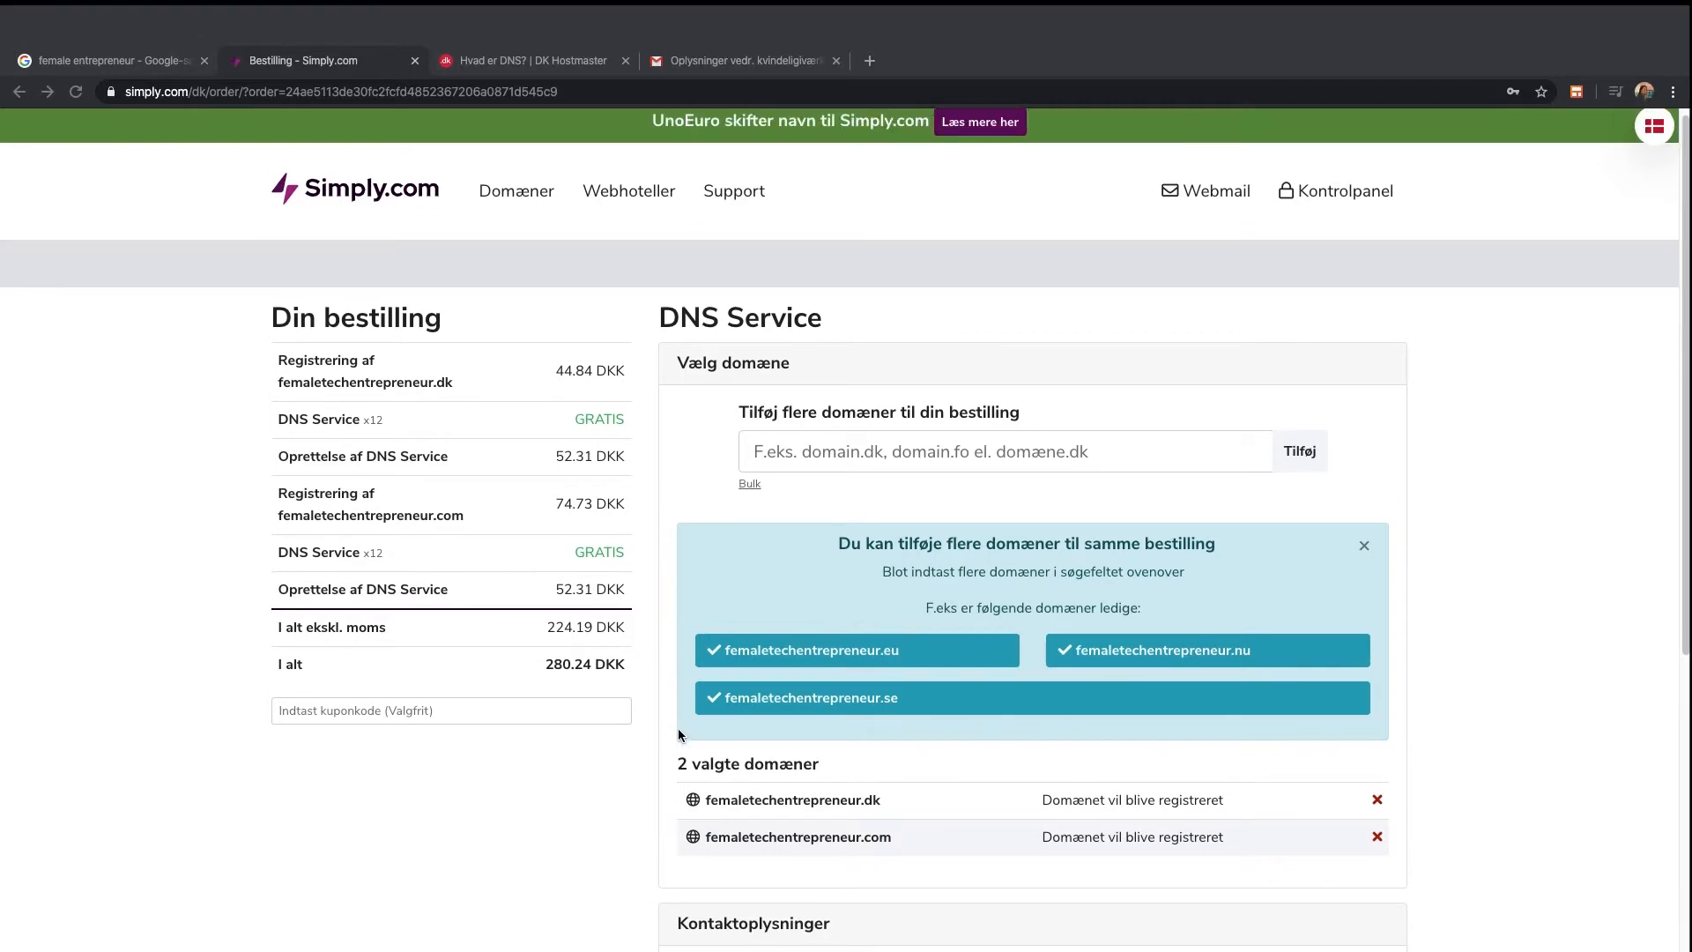
scroll(674, 682, down, 3)
scroll(674, 689, down, 2)
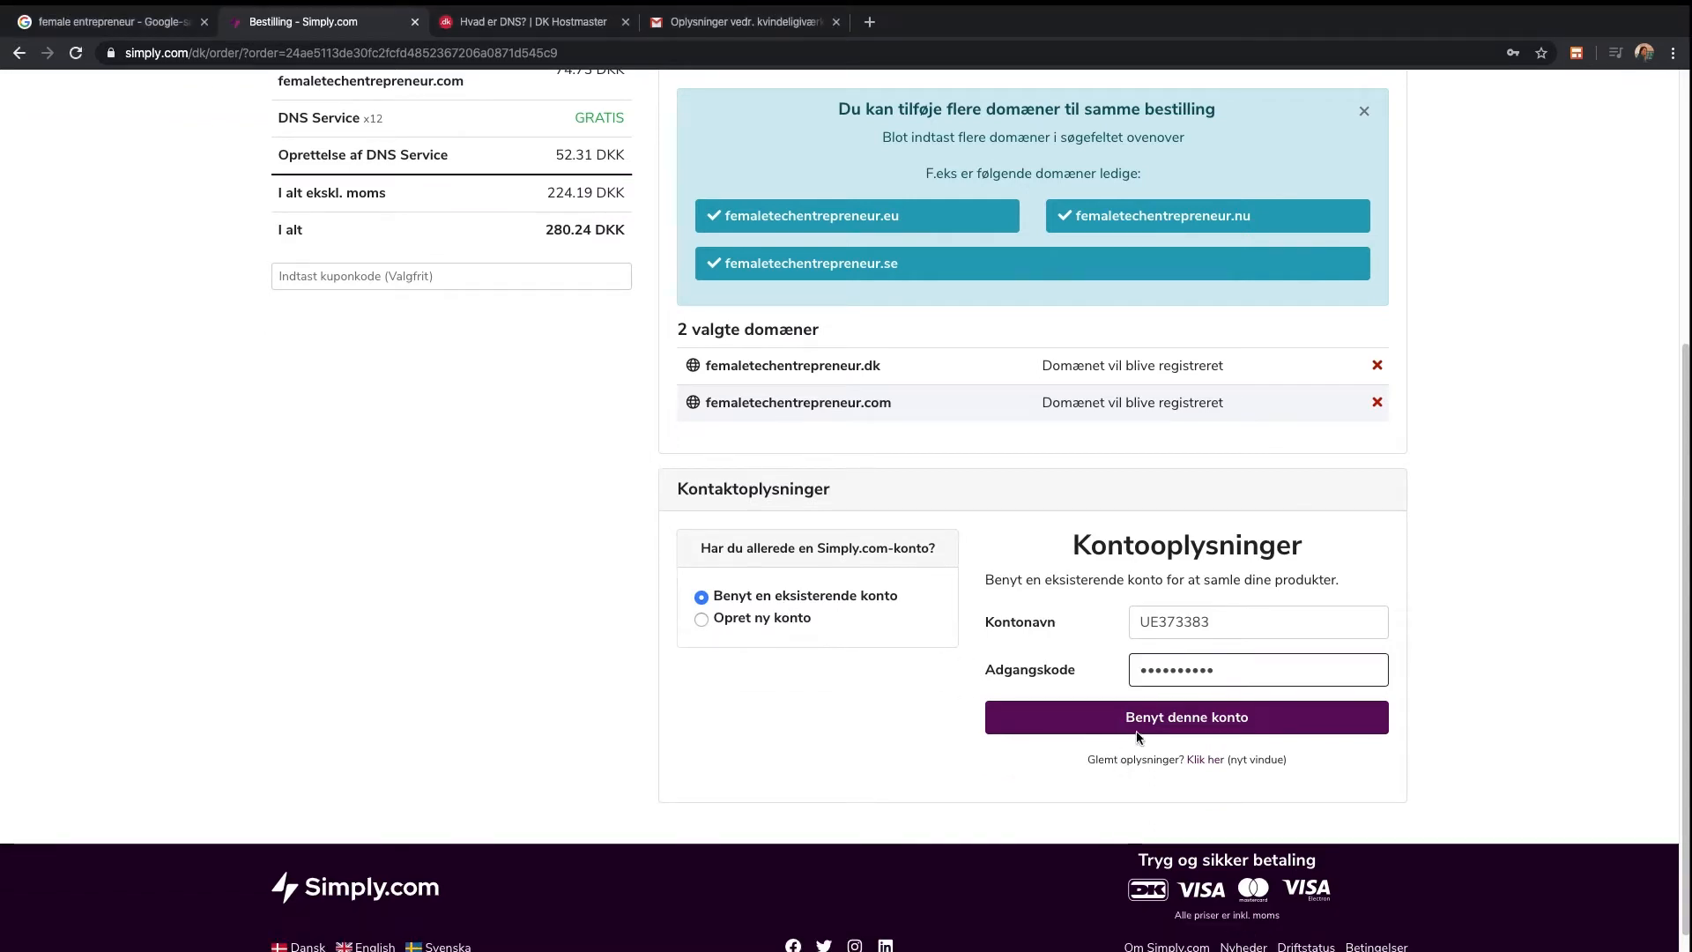
click(1115, 758)
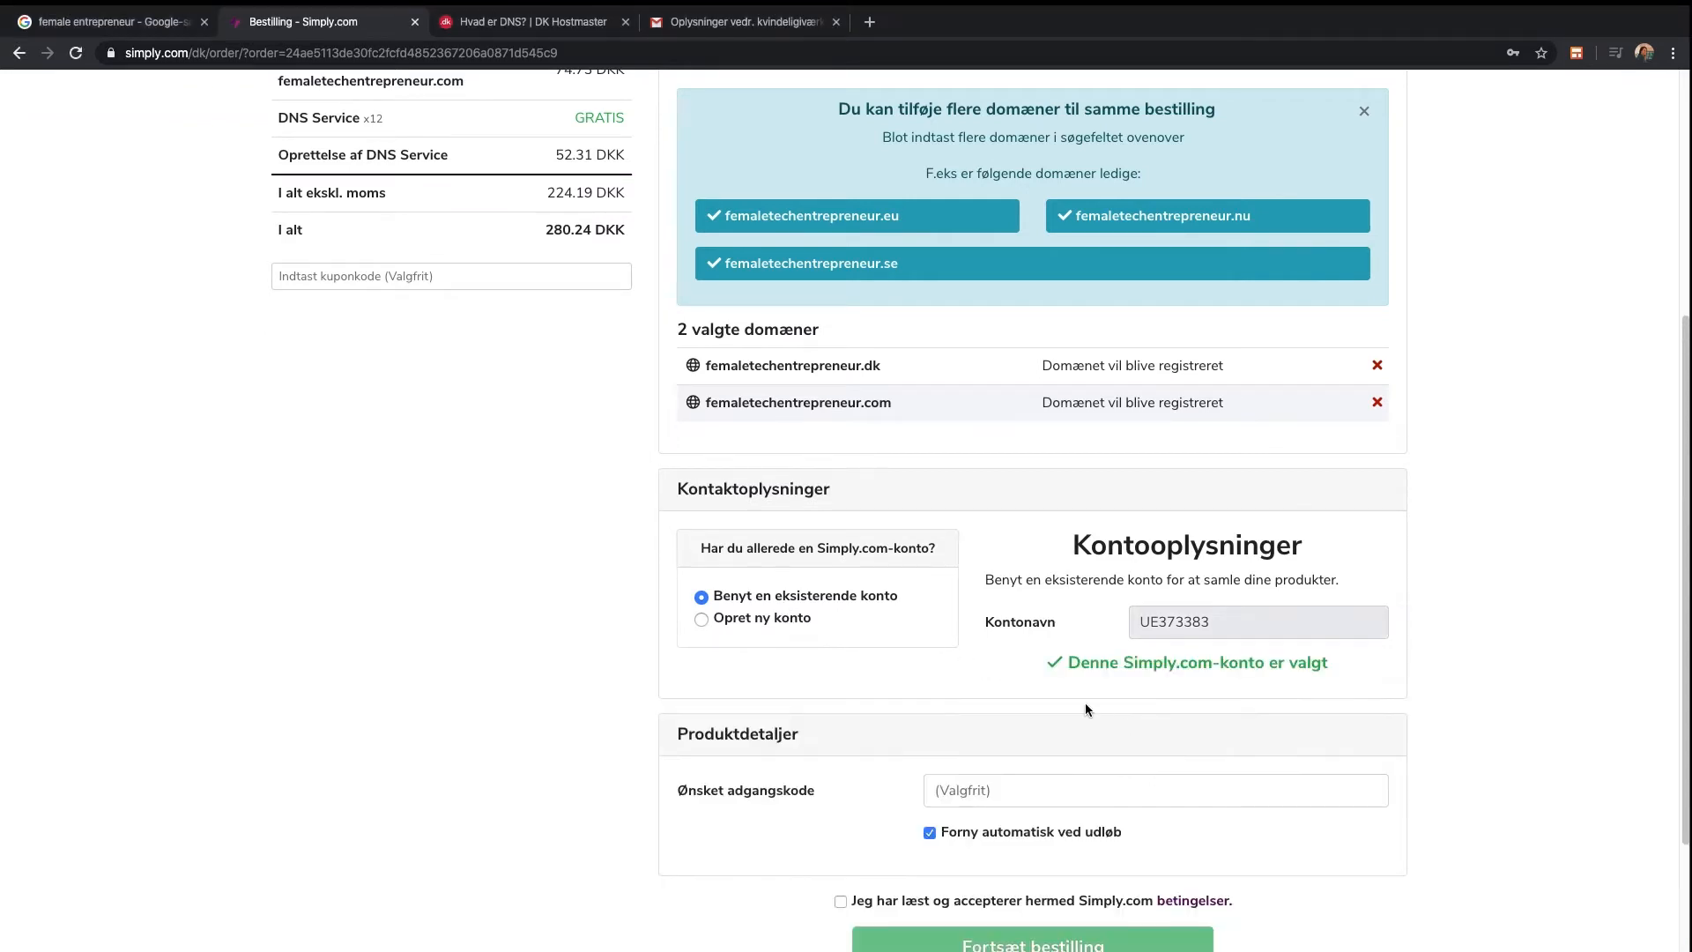
scroll(1074, 709, down, 1)
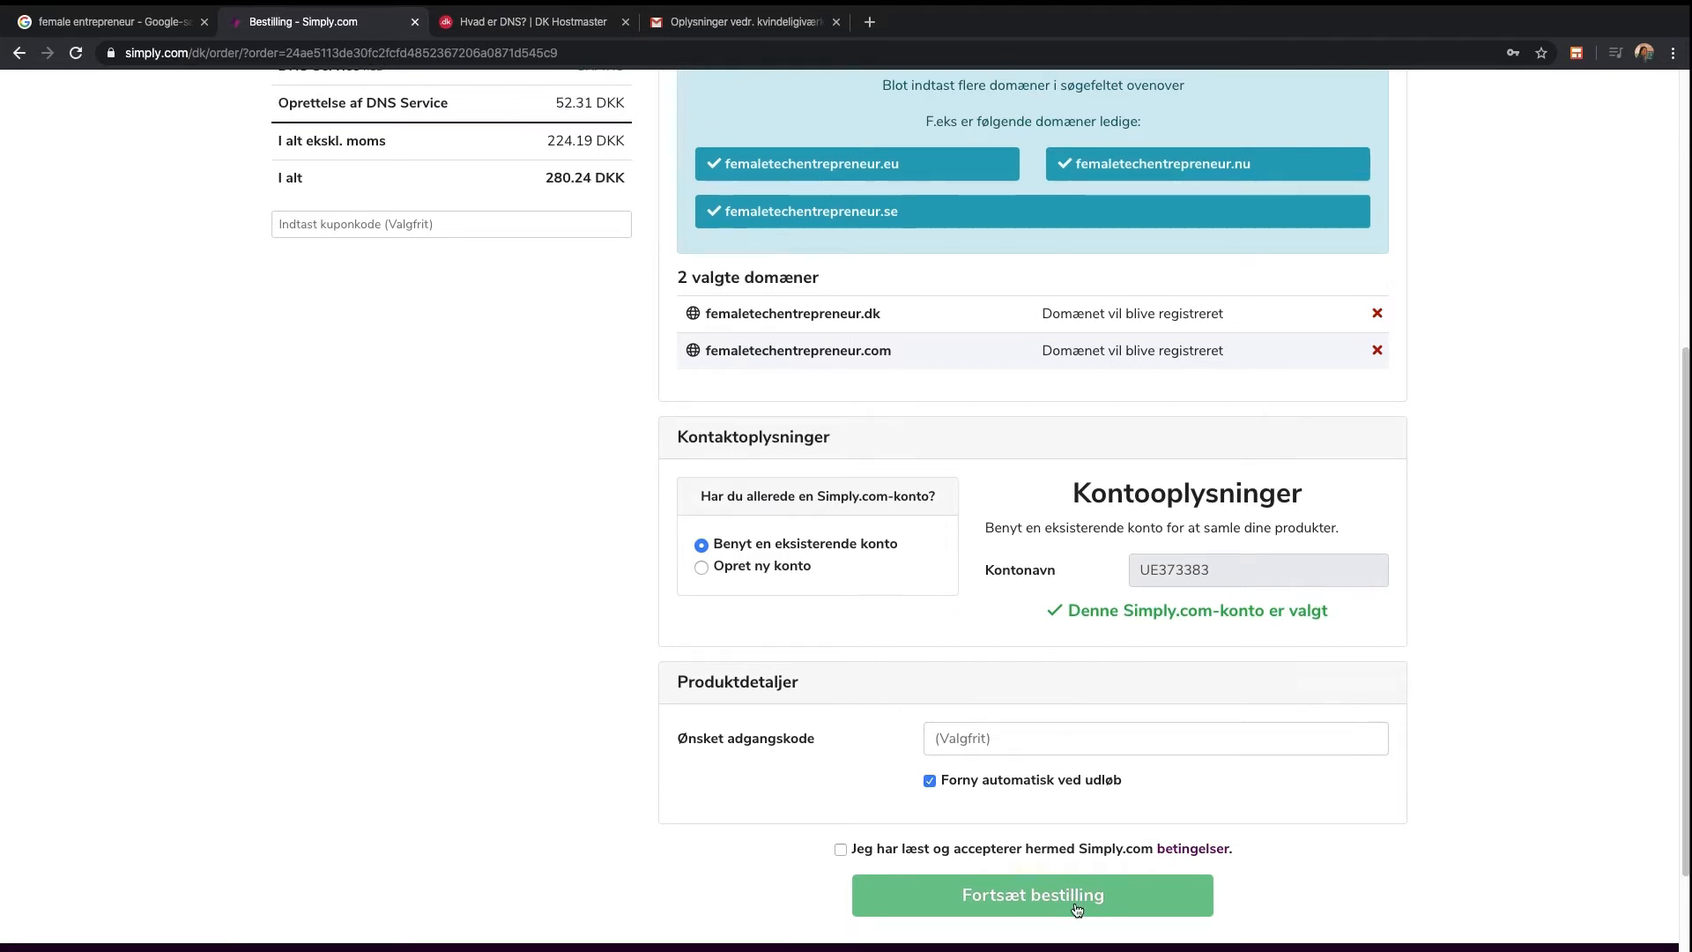
click(1029, 903)
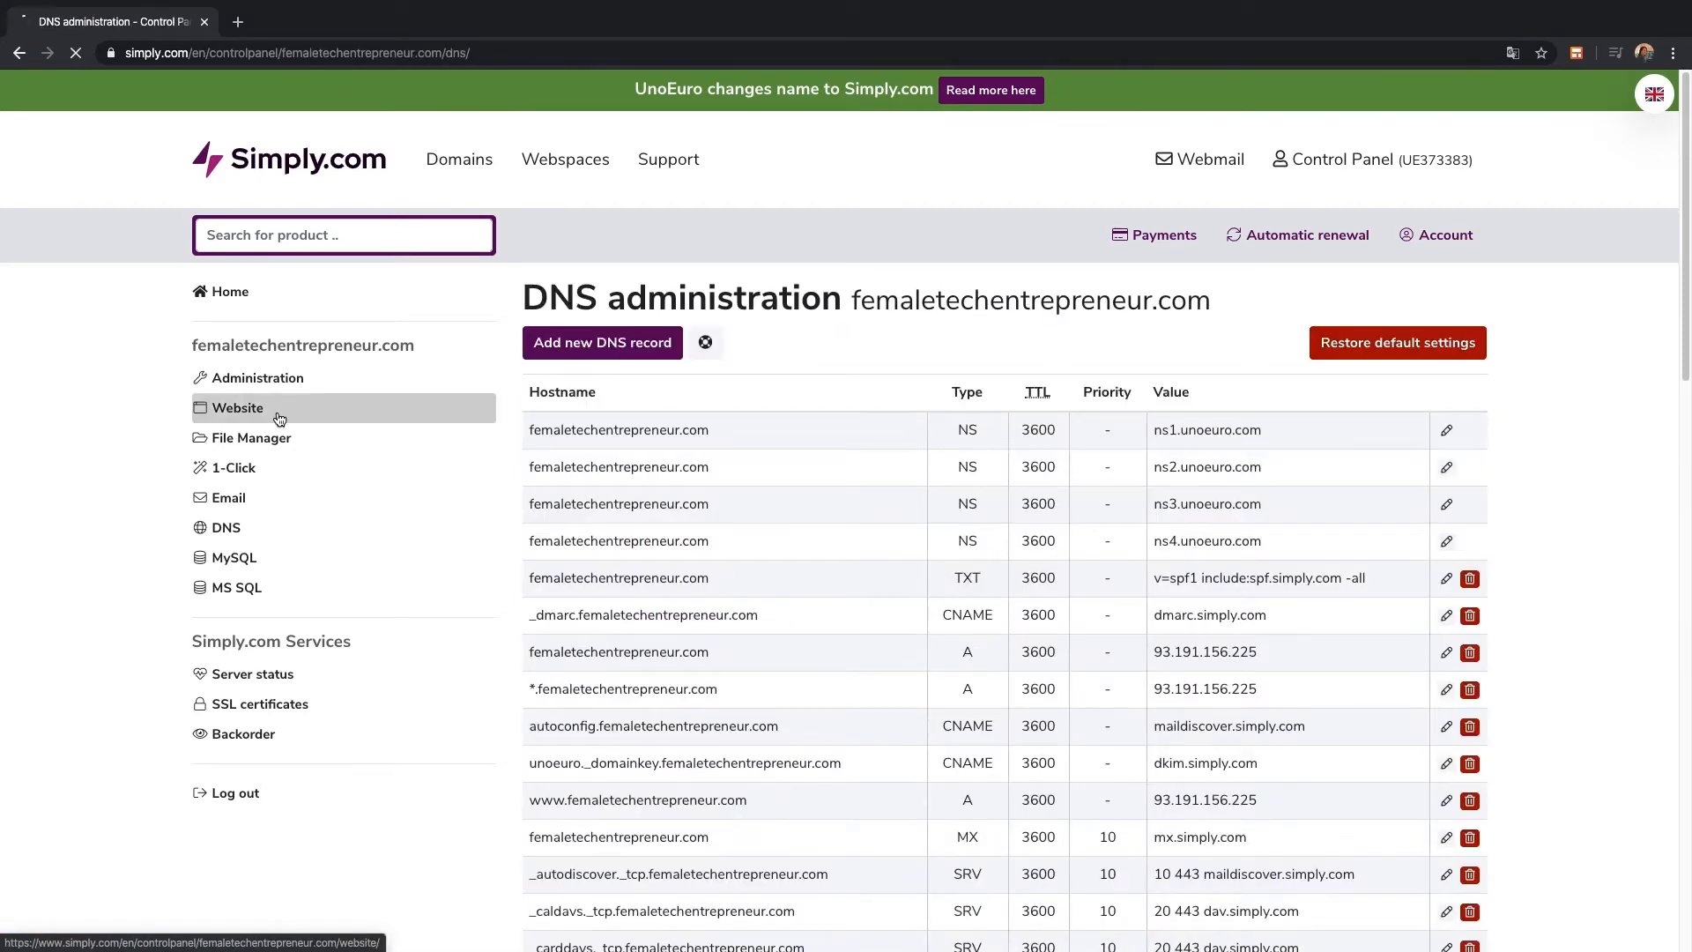
In the website settings, choose femaletechentrepreneur.dk as the domain alias to connect
click(280, 418)
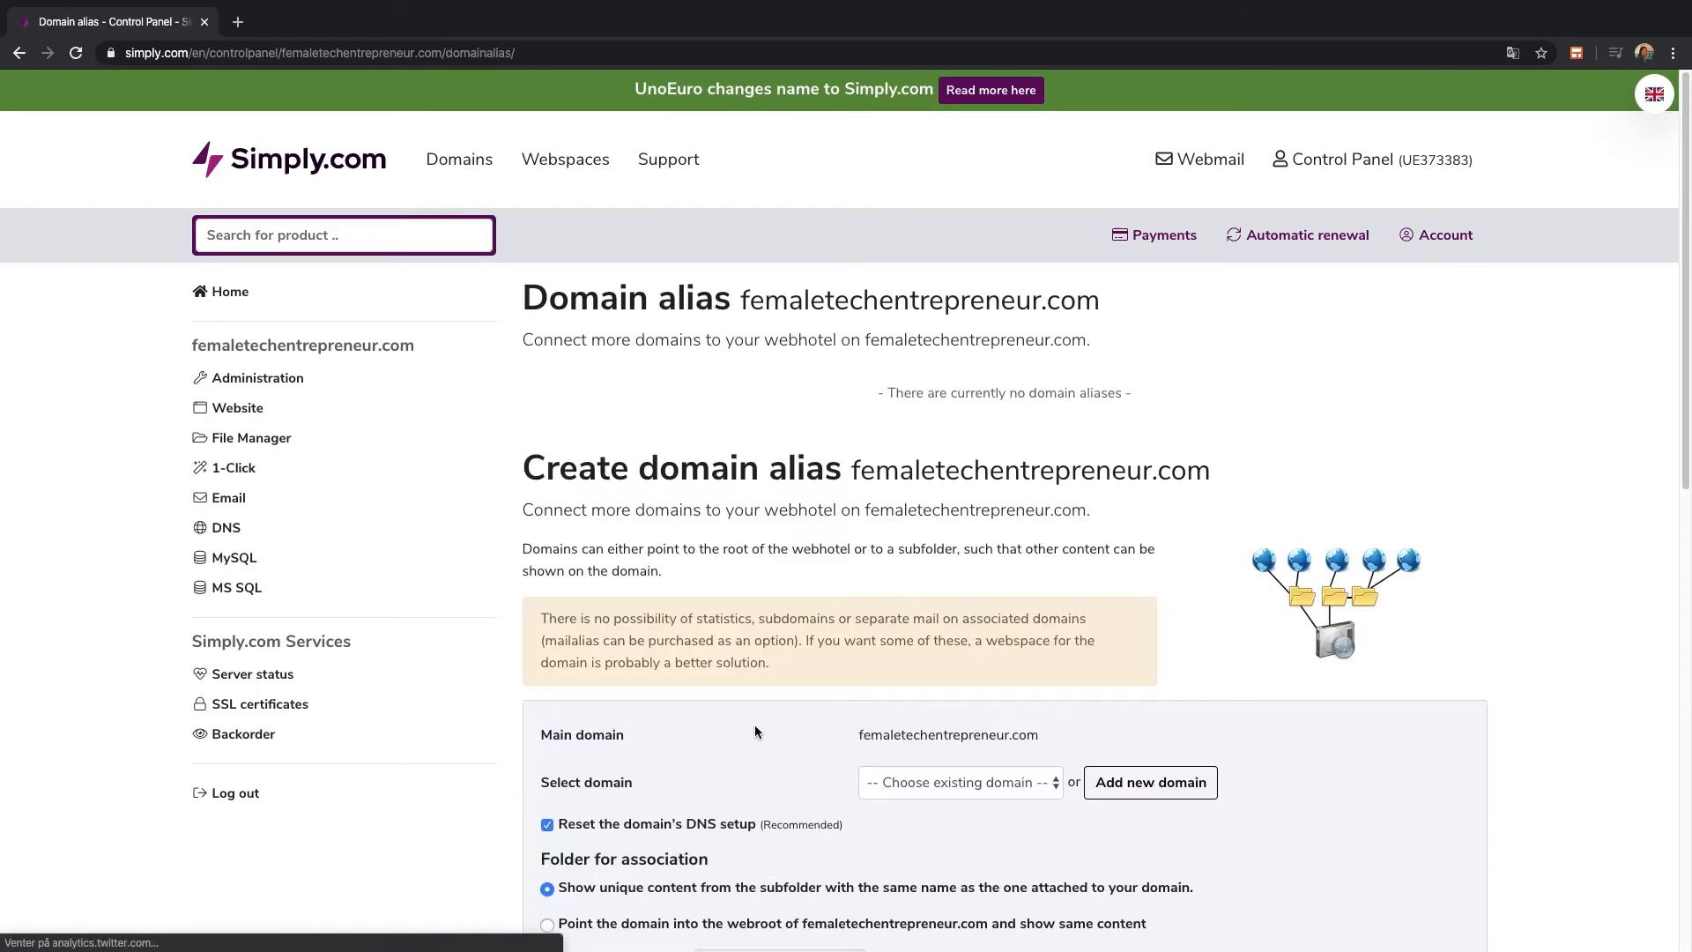
scroll(755, 731, down, 5)
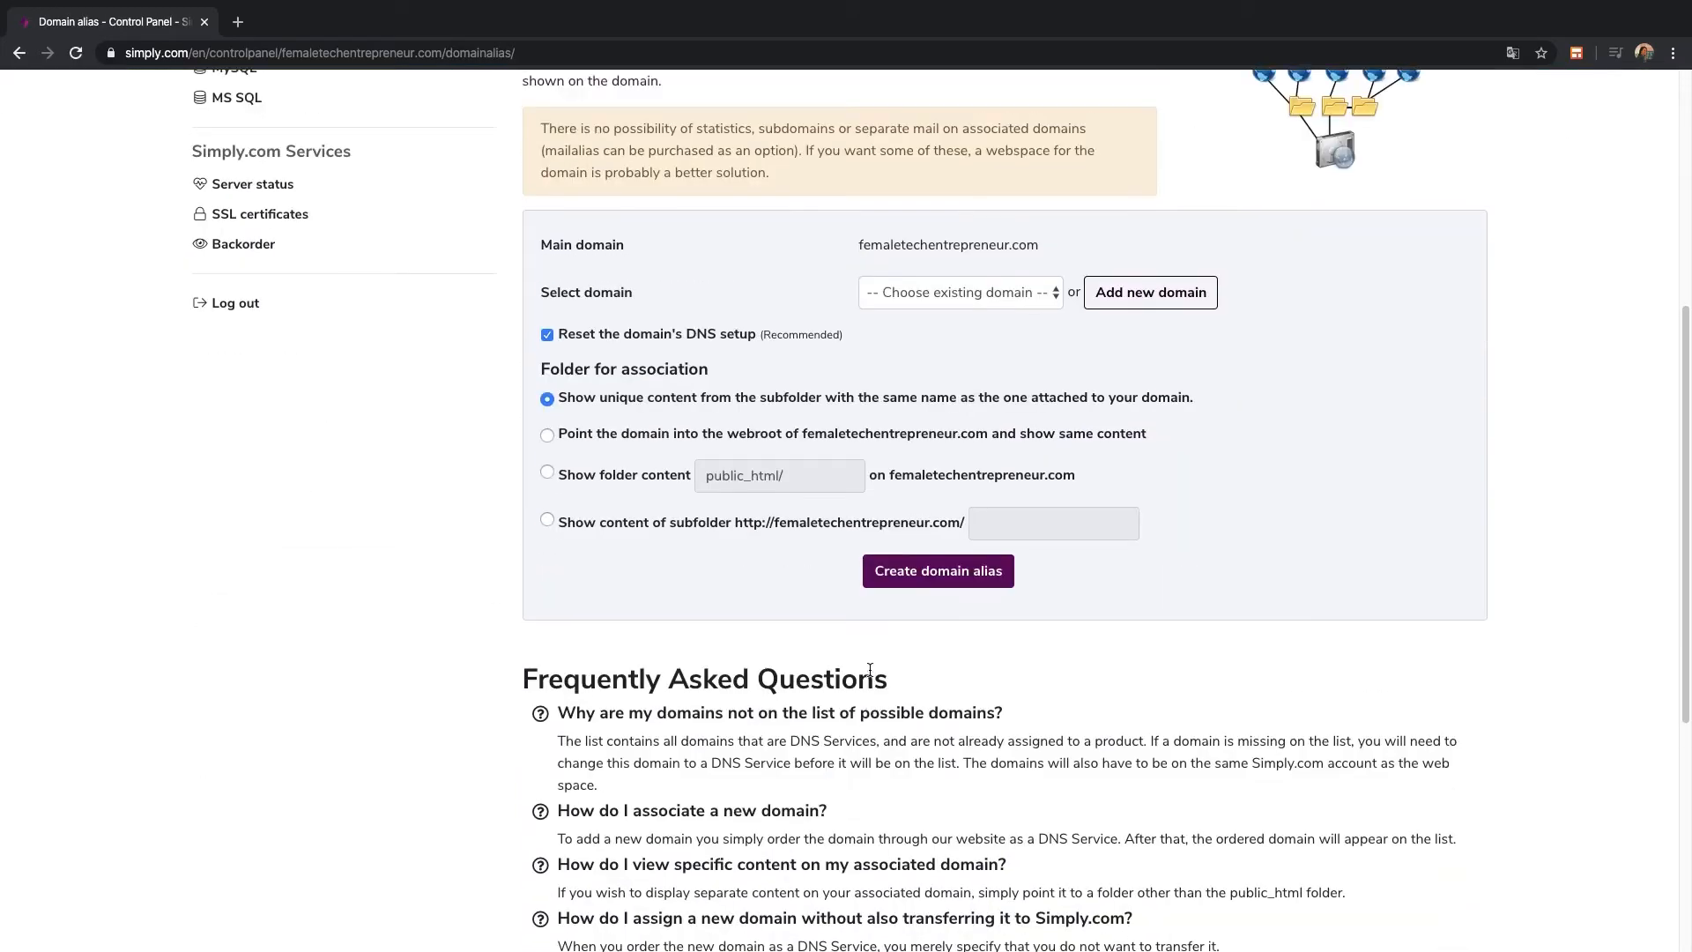
click(918, 293)
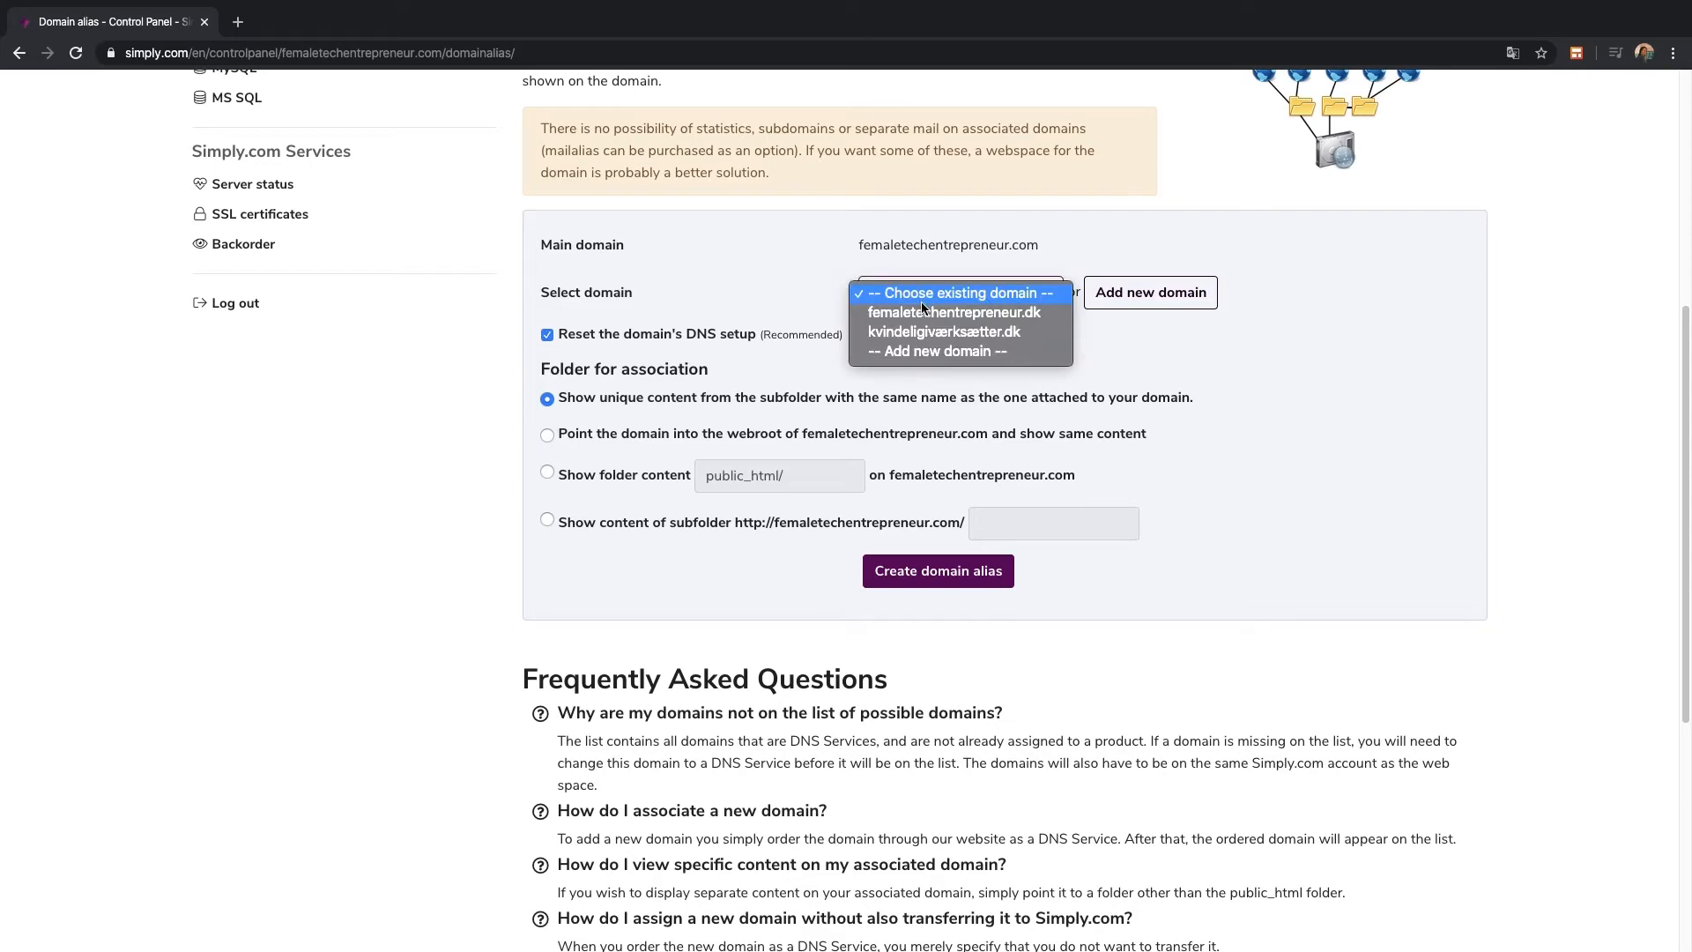
click(923, 313)
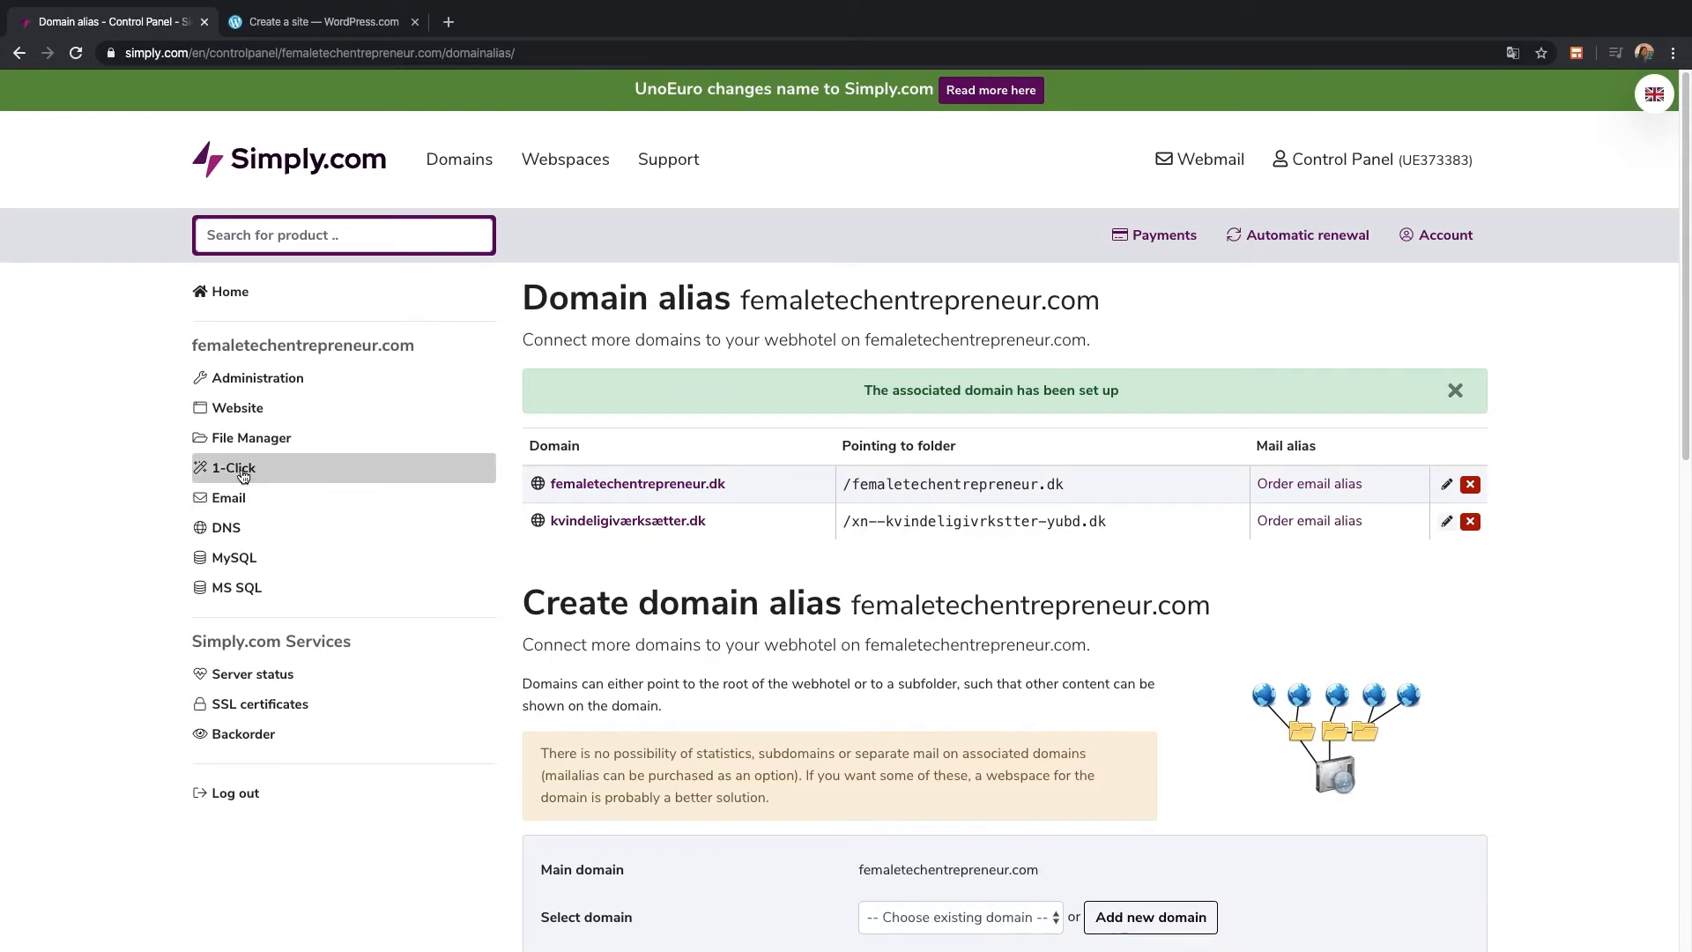
Select WordPress in the 1-Click software installer
click(243, 476)
scroll(1174, 767, down, 5)
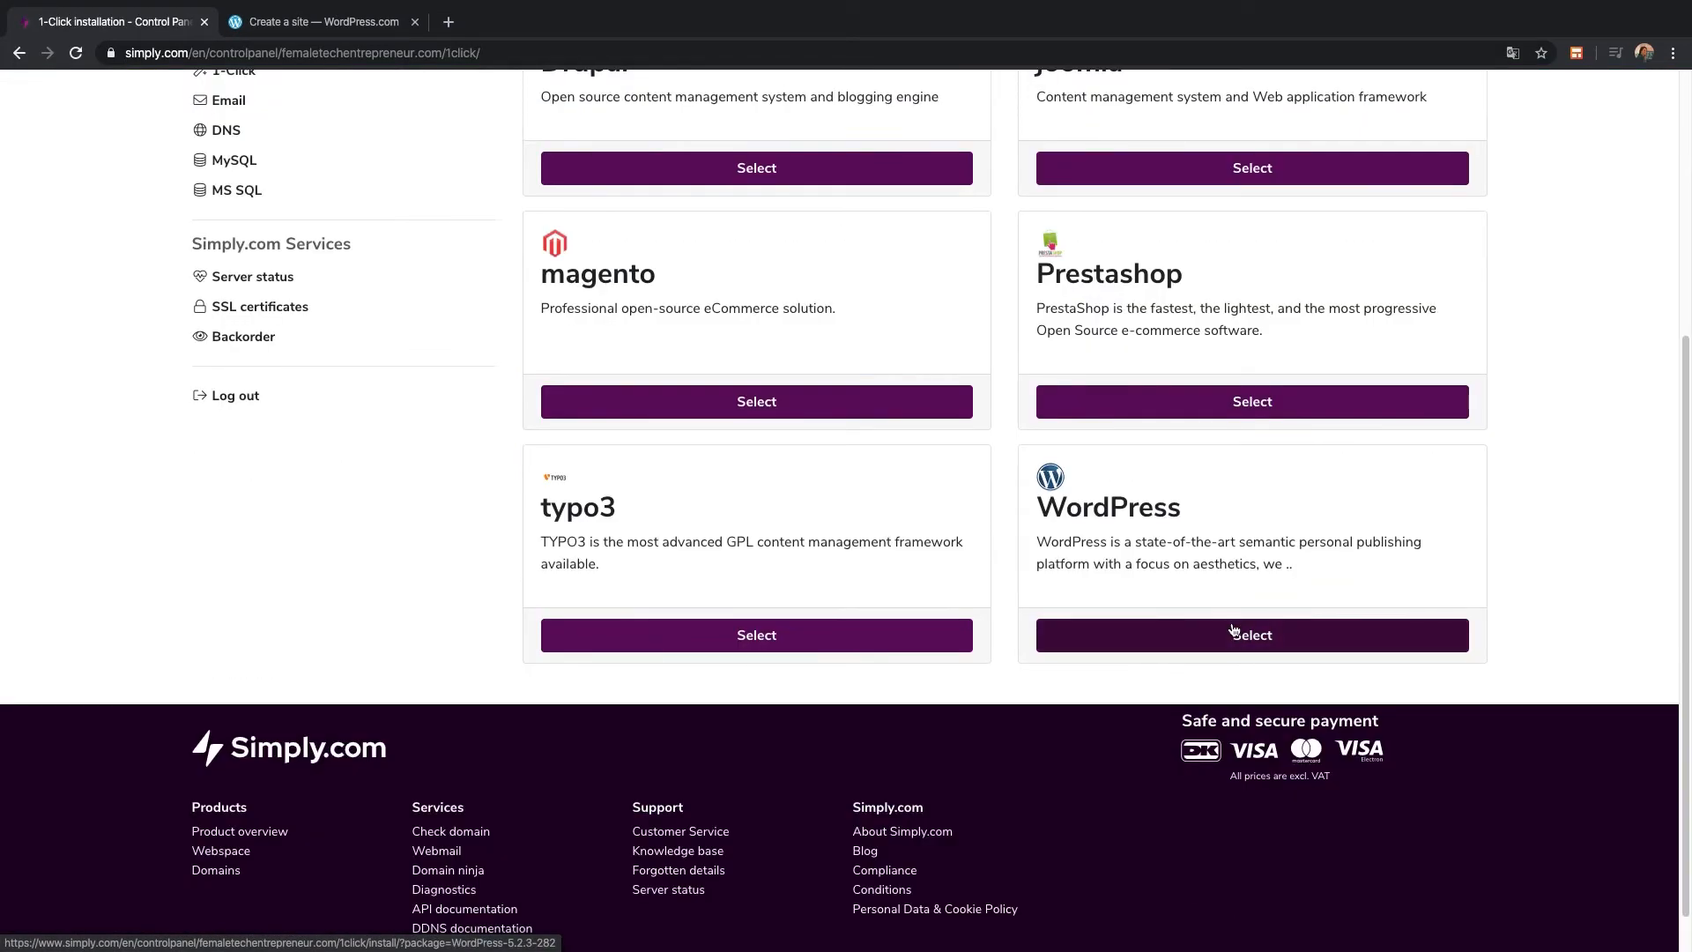
scroll(1234, 631, up, 2)
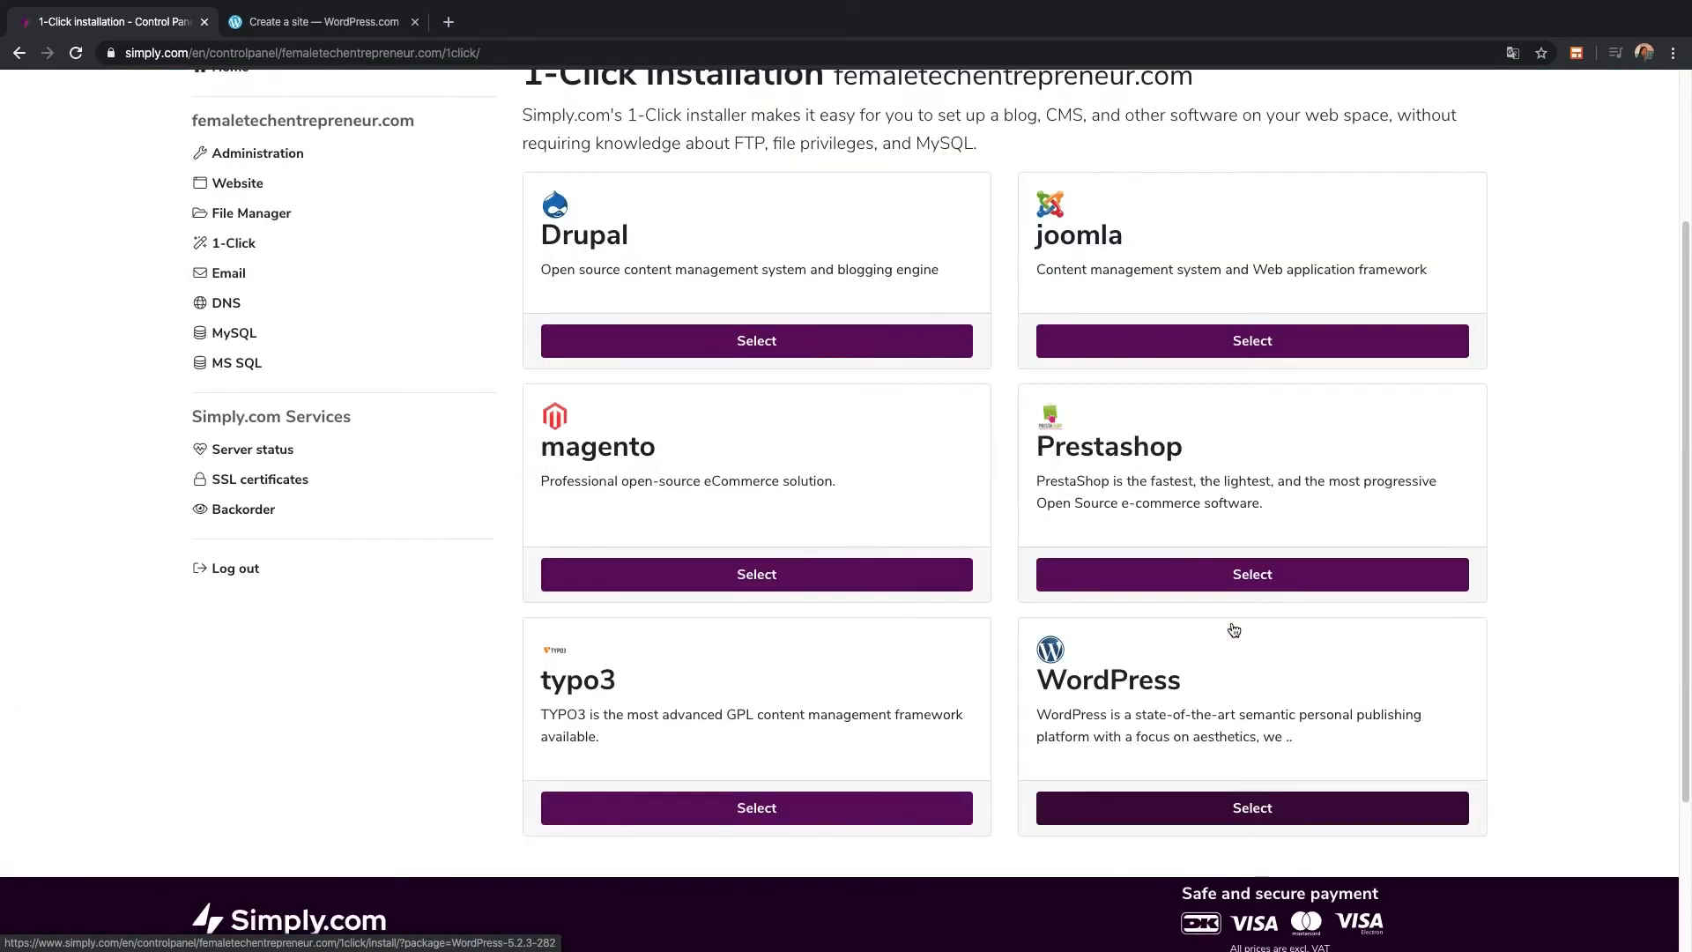
click(1204, 813)
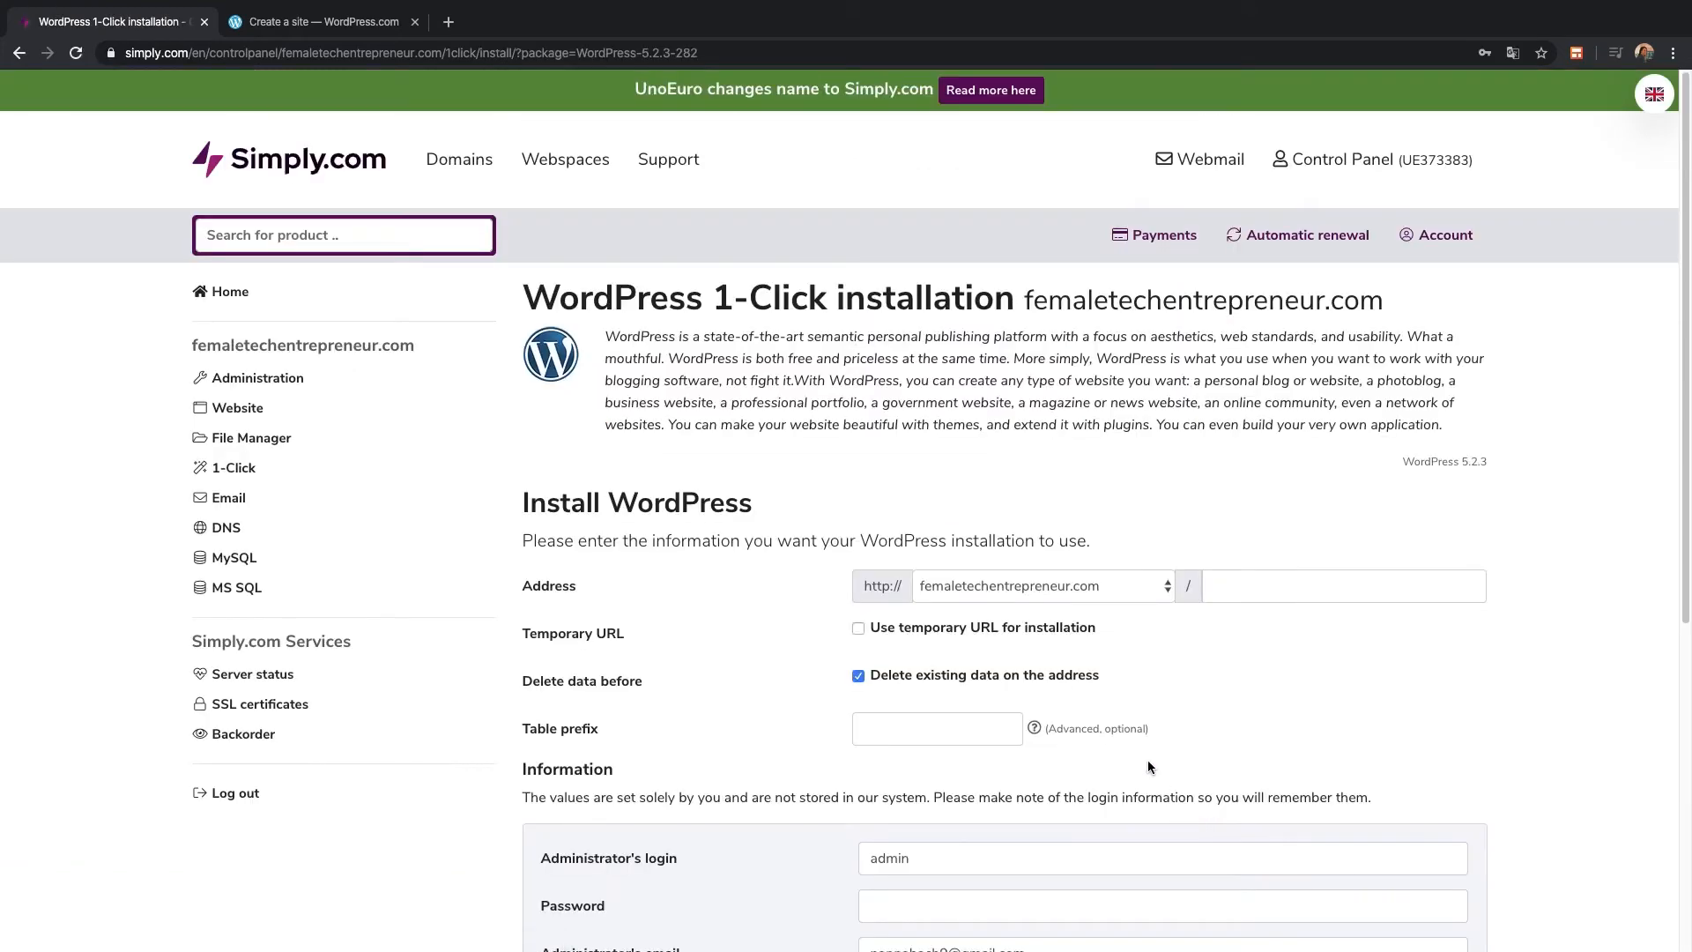
Install WordPress on femaletechentrepreneur.com, accept the terms, and open the new site
scroll(1116, 720, down, 1)
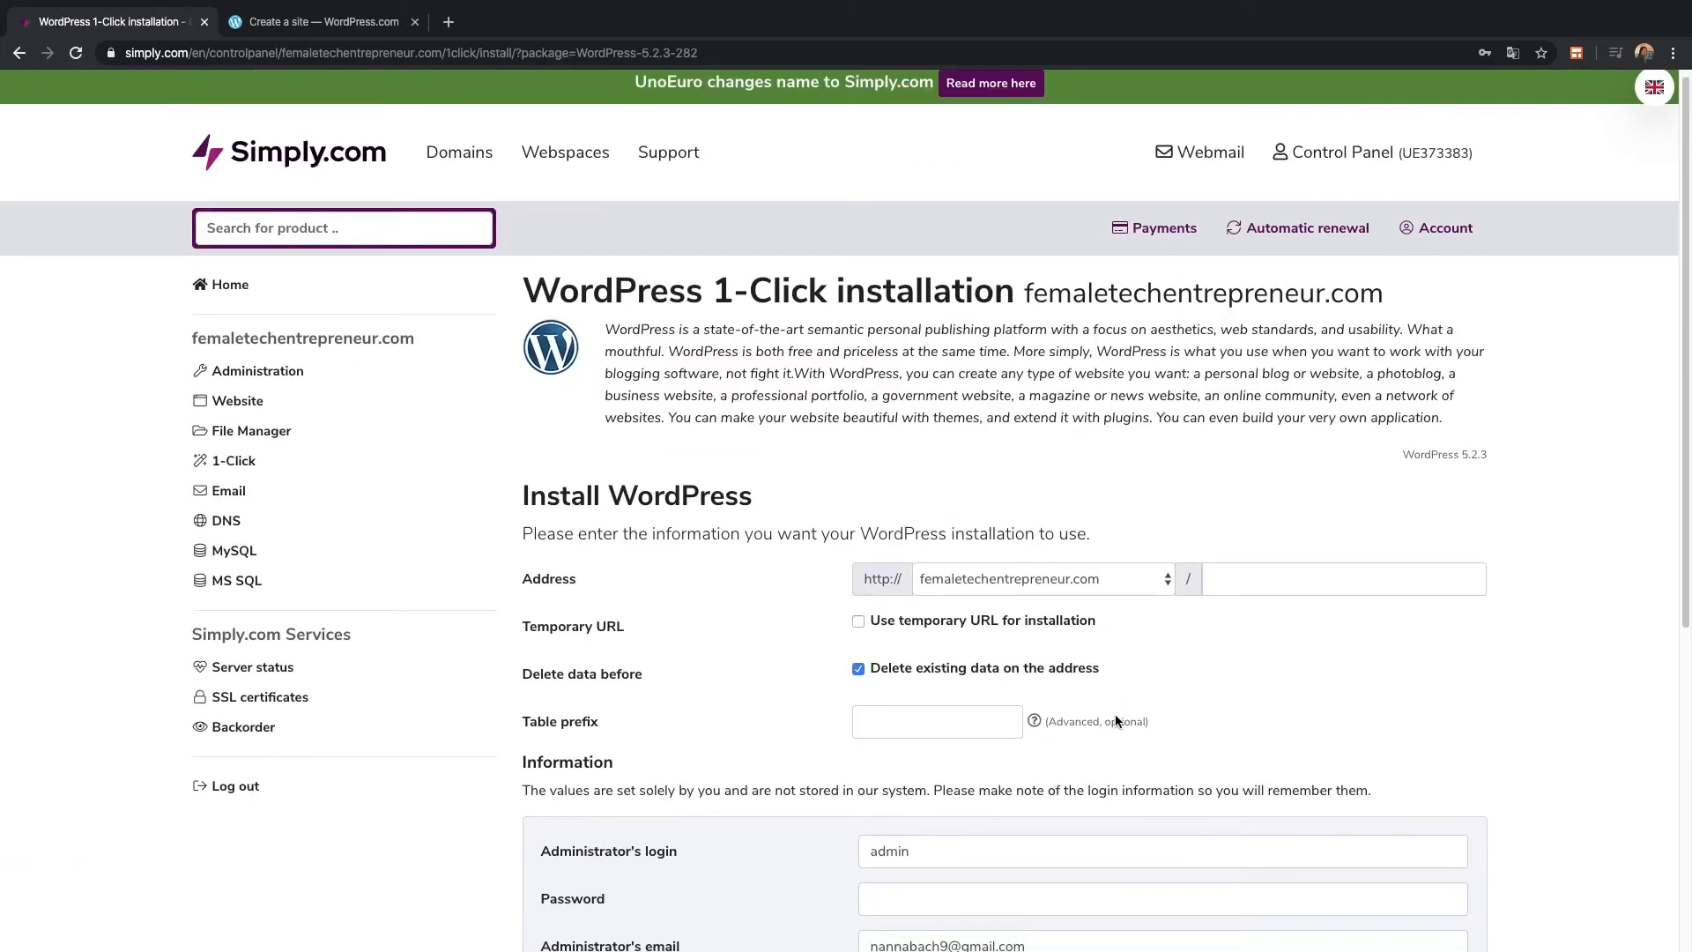
scroll(1116, 717, down, 3)
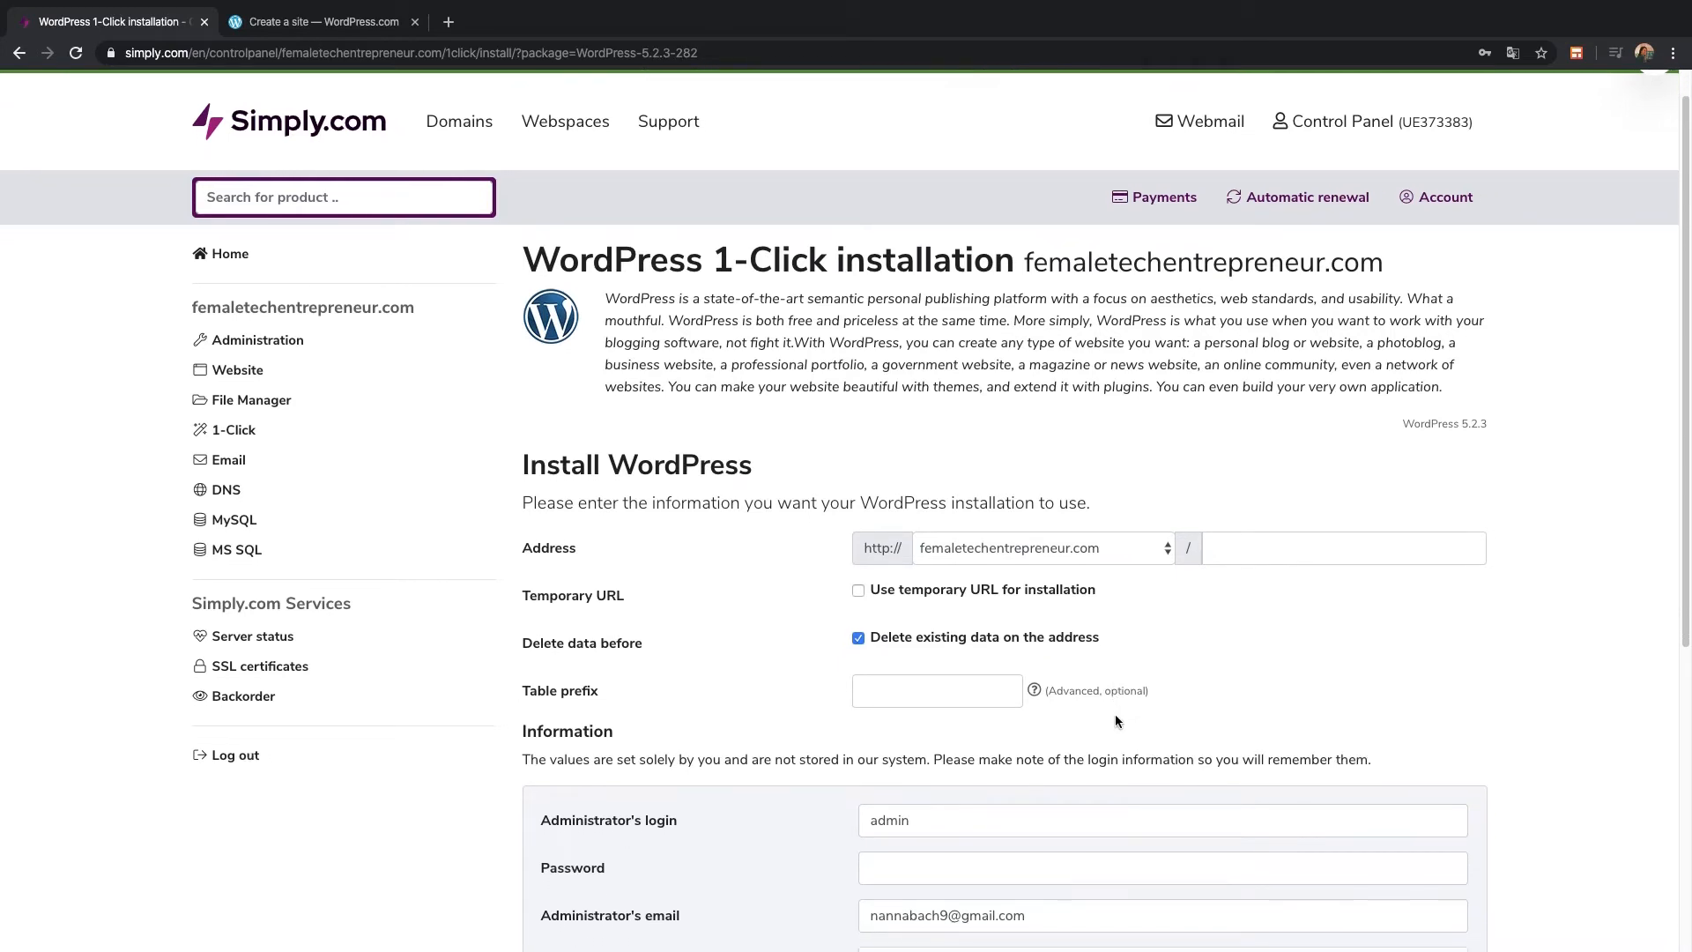
scroll(1116, 720, down, 2)
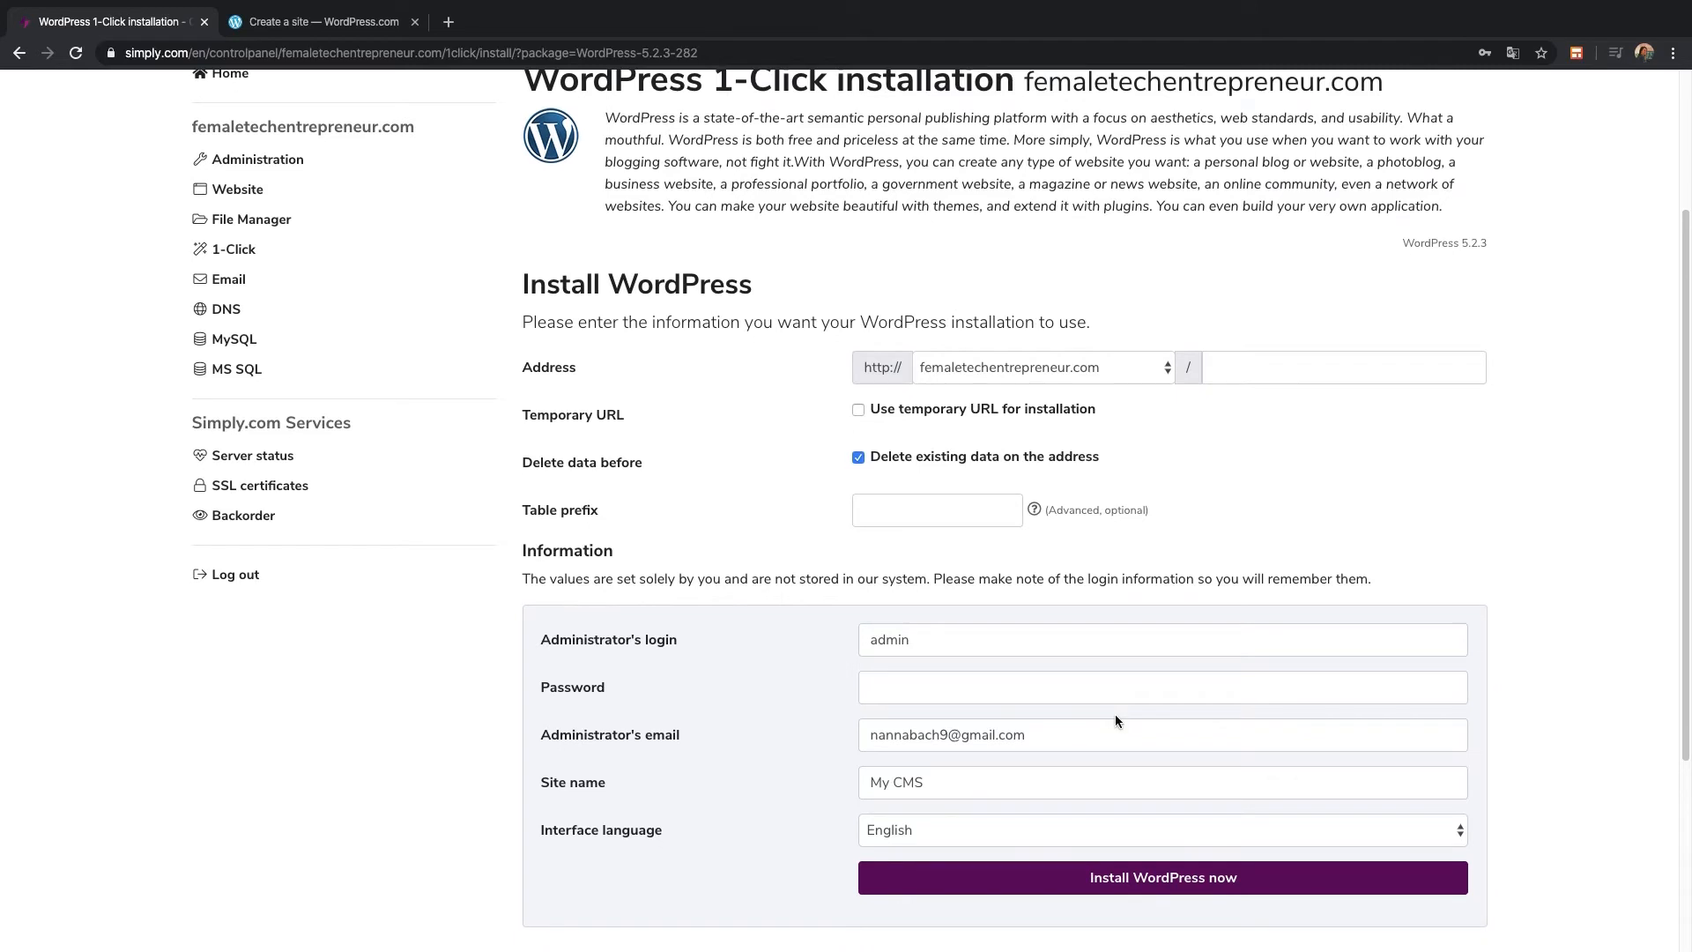
scroll(1115, 719, down, 1)
scroll(1116, 718, down, 1)
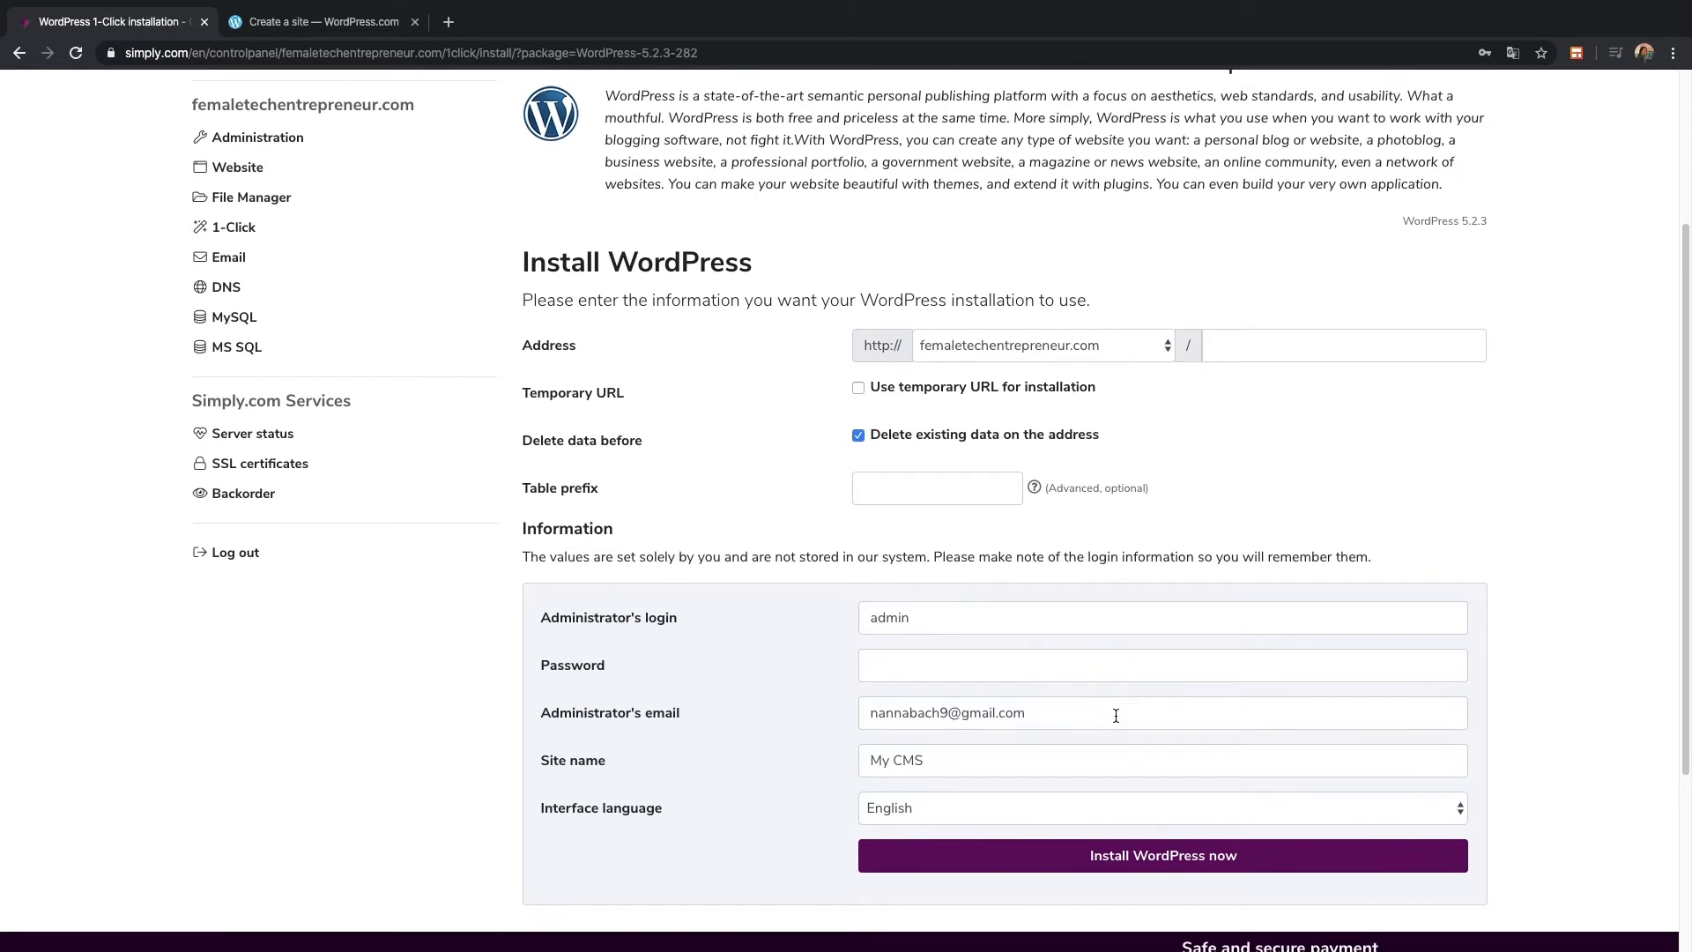
scroll(1115, 716, down, 1)
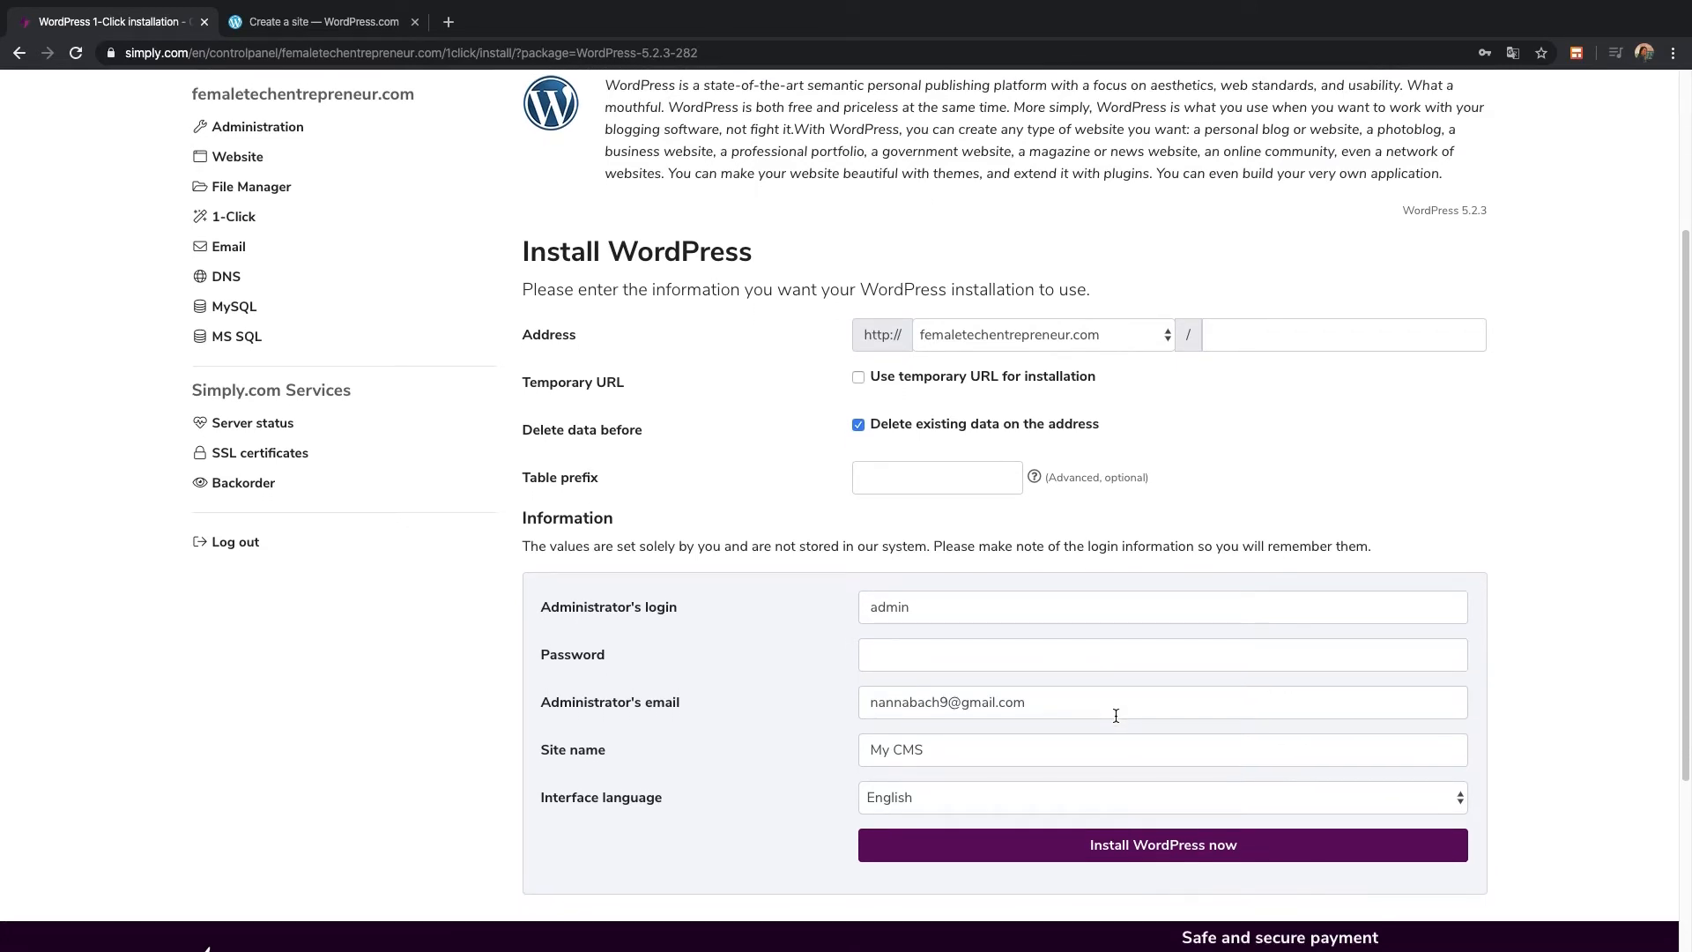
scroll(1116, 716, down, 1)
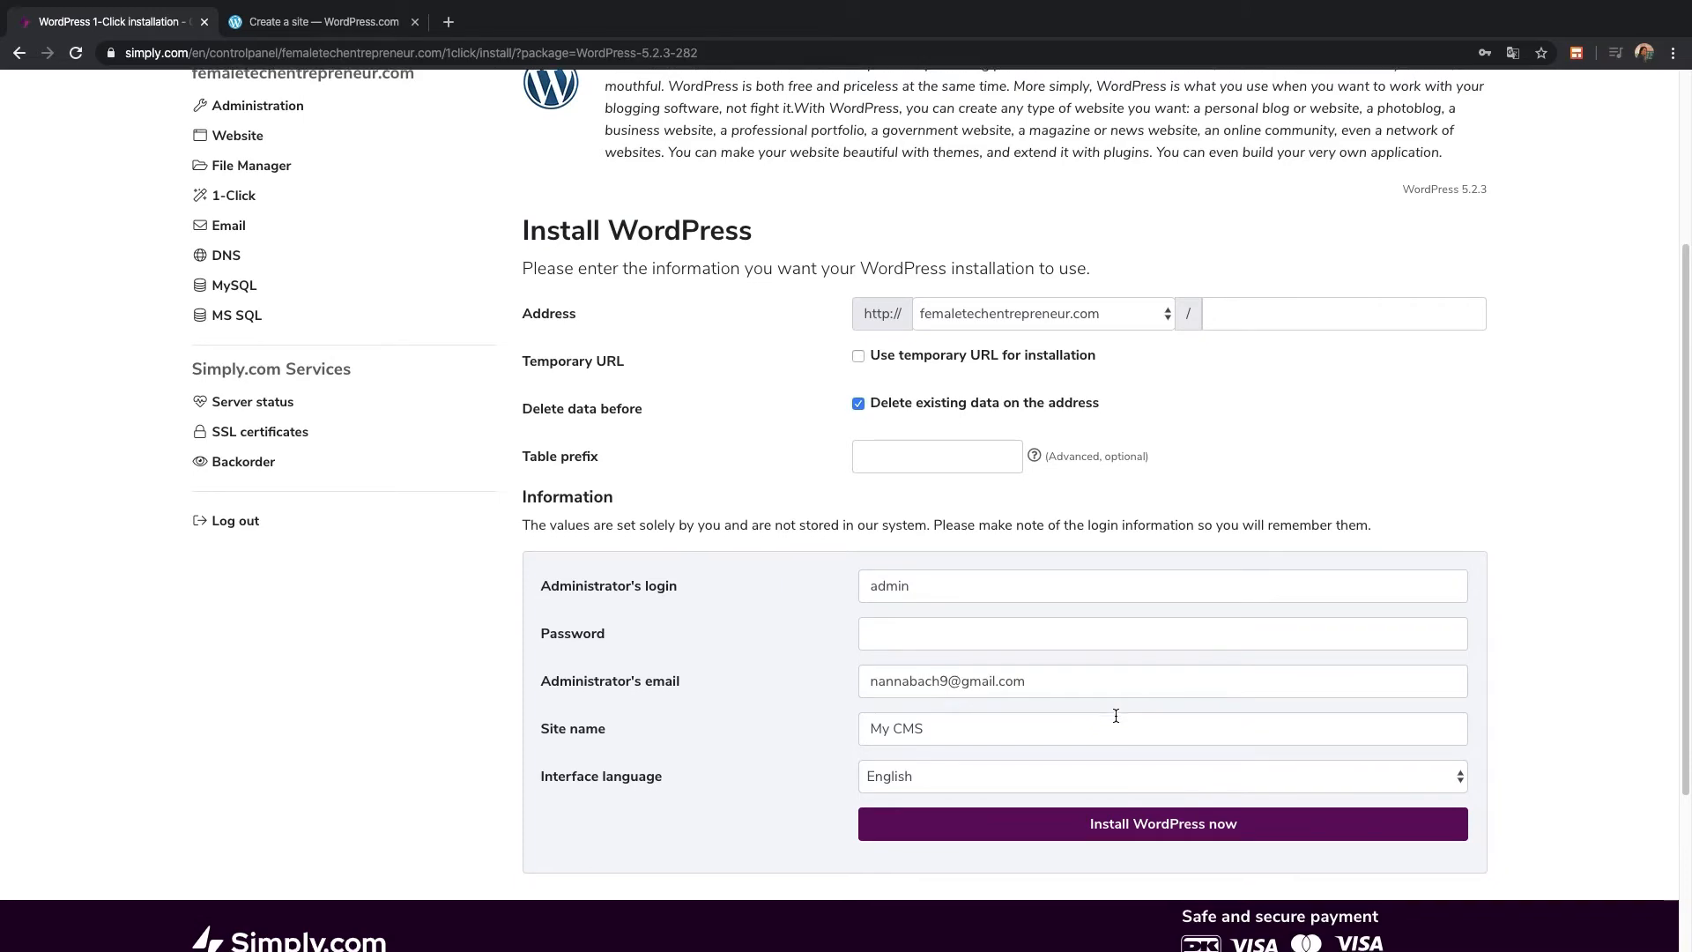
scroll(1115, 712, down, 3)
click(1125, 692)
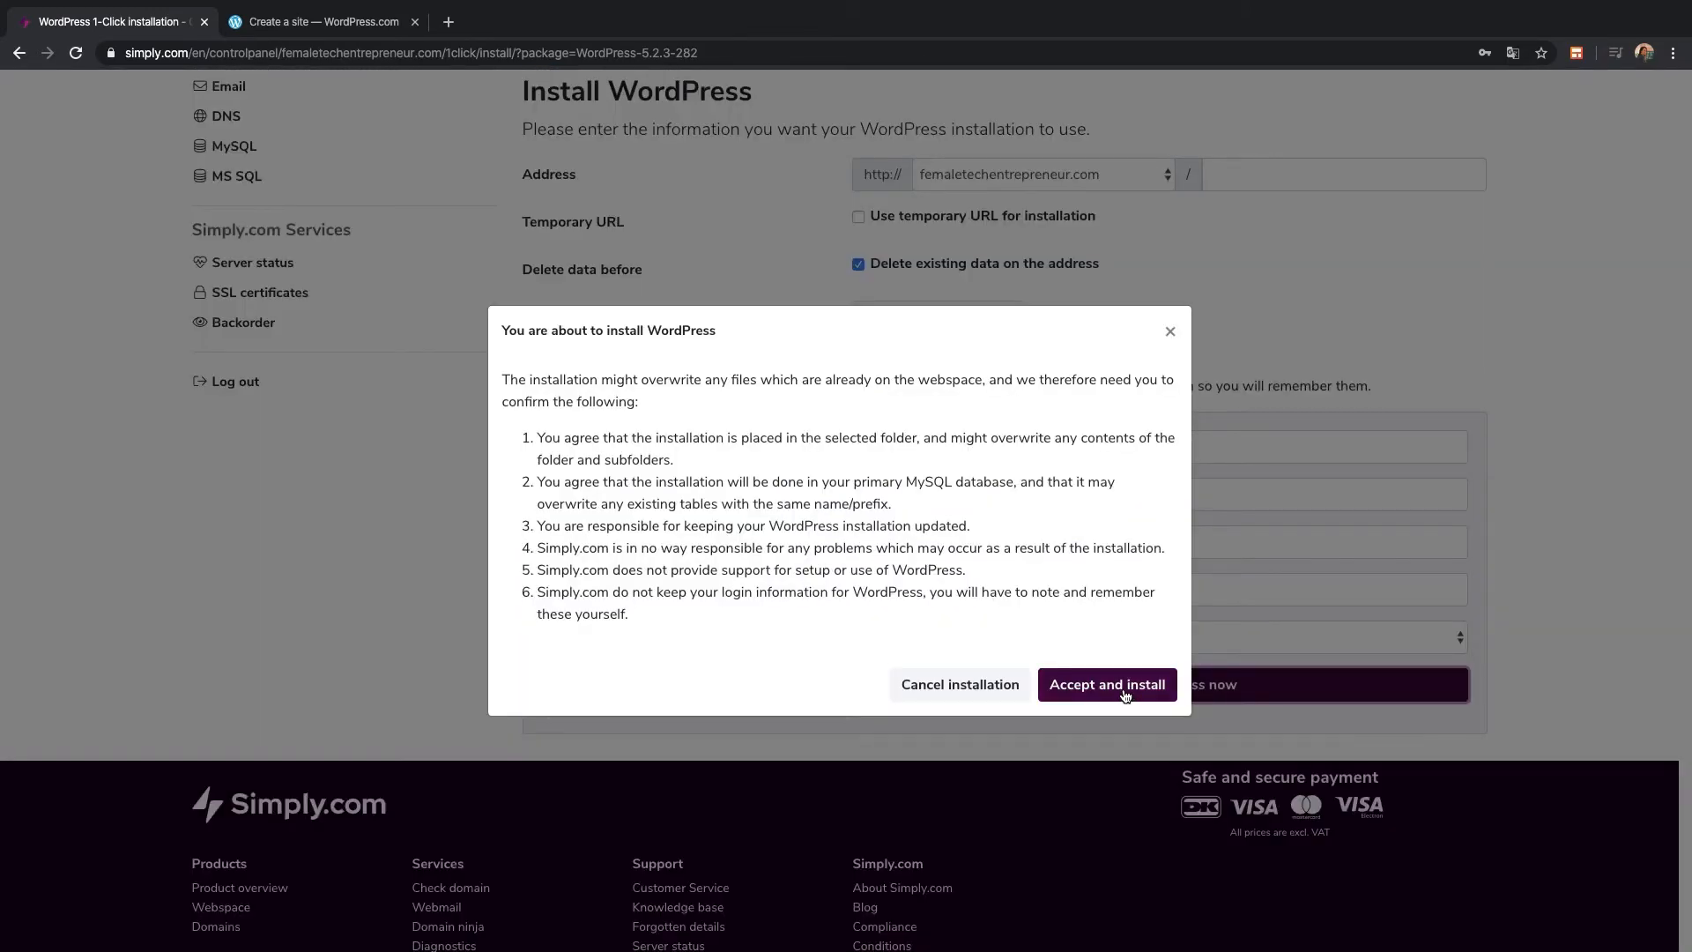
click(1107, 684)
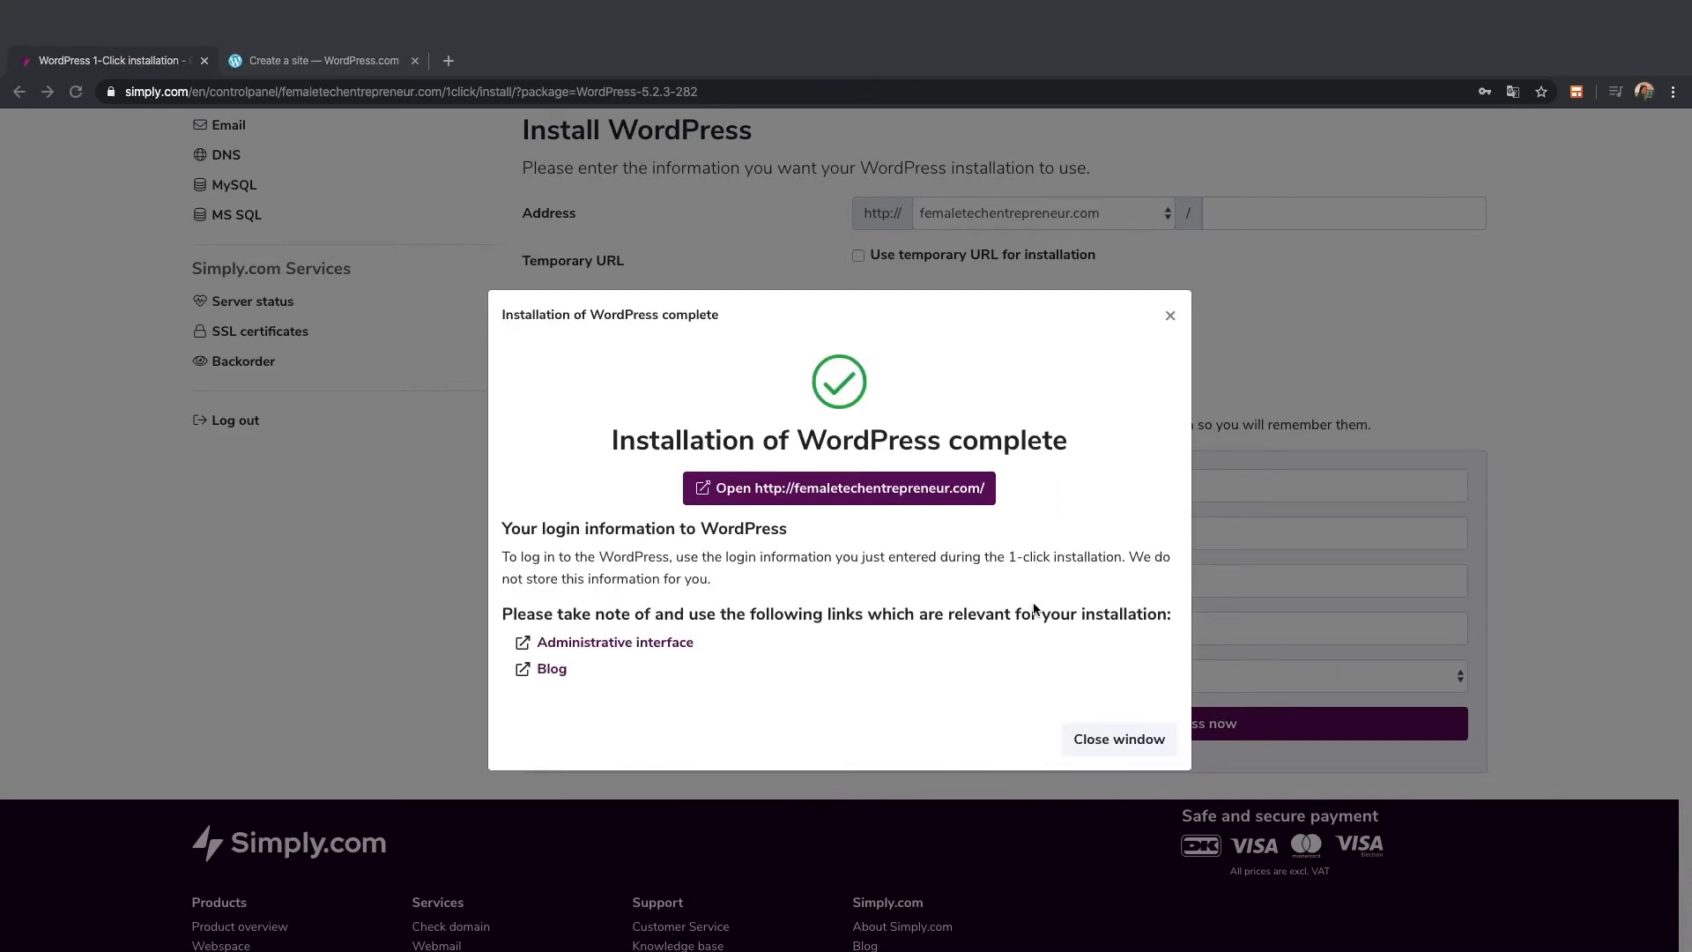
click(841, 492)
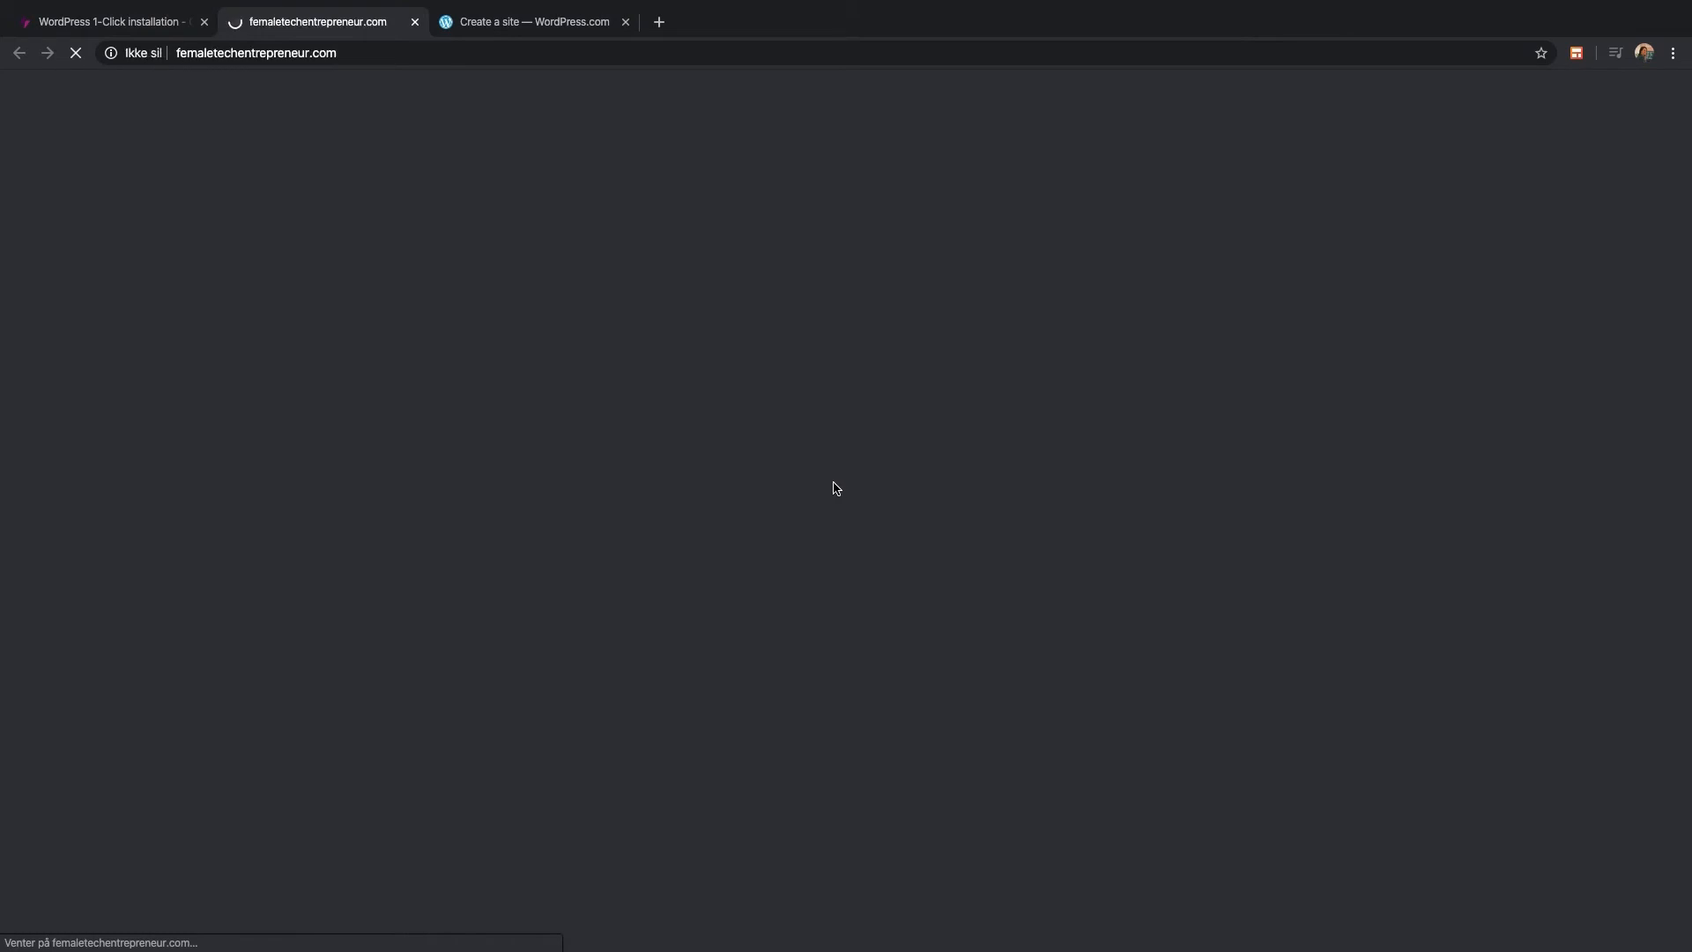
Scroll through the new Female Tech Entrepreneur front page
scroll(855, 662, down, 9)
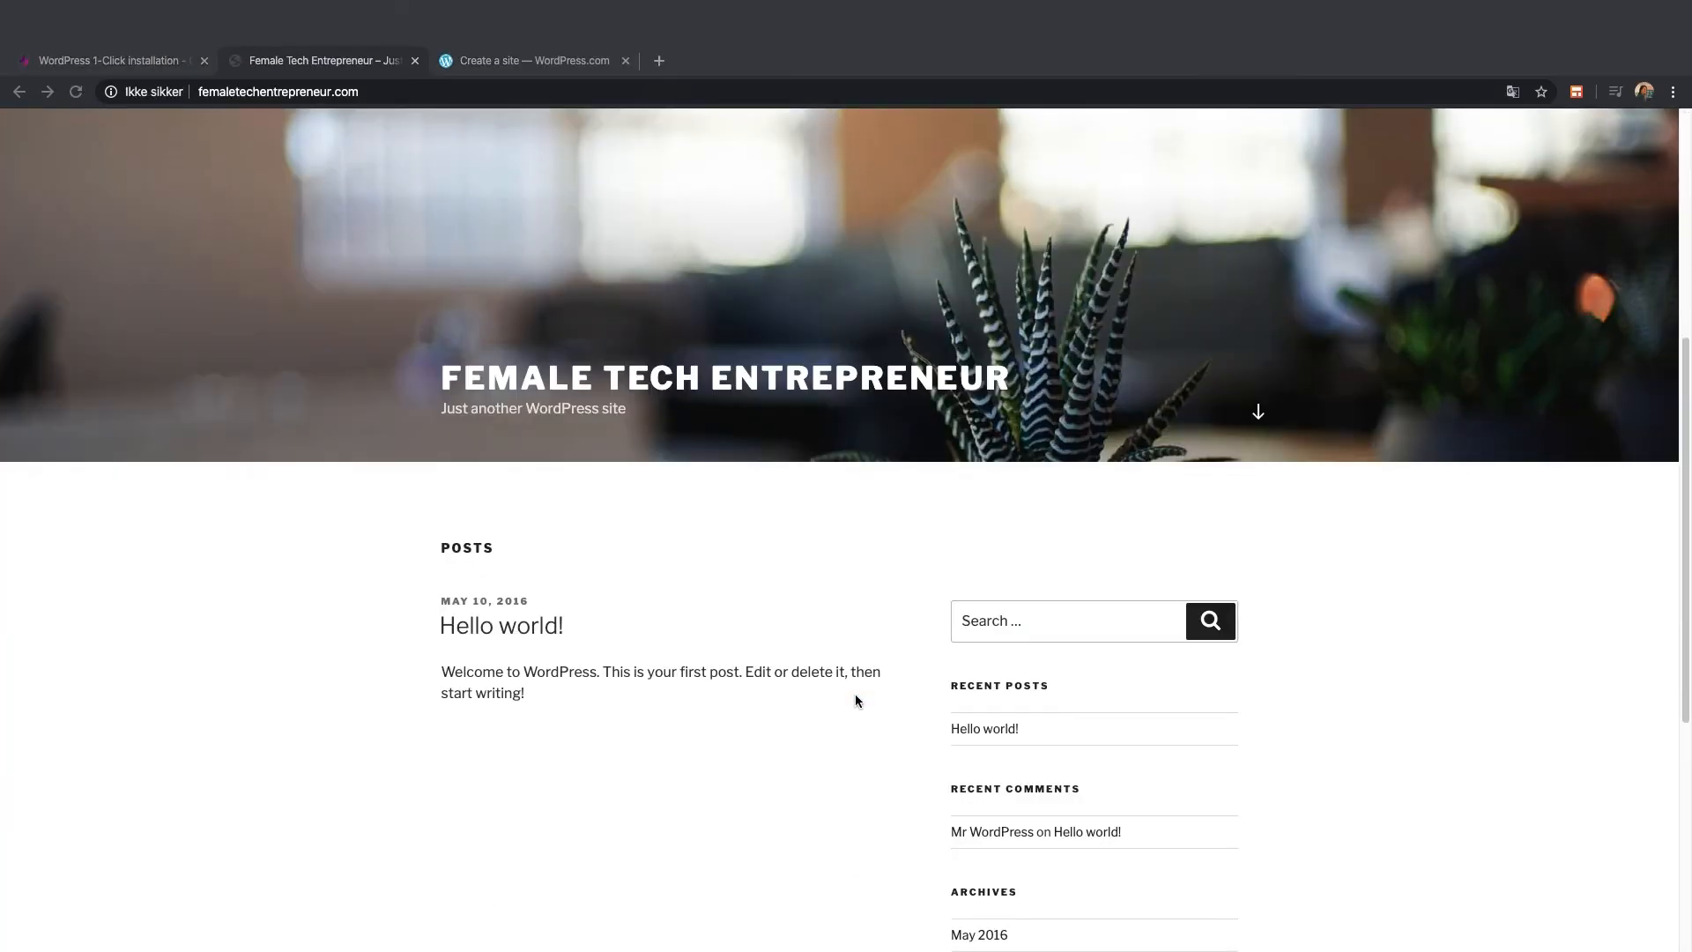
scroll(855, 701, down, 3)
scroll(855, 701, up, 9)
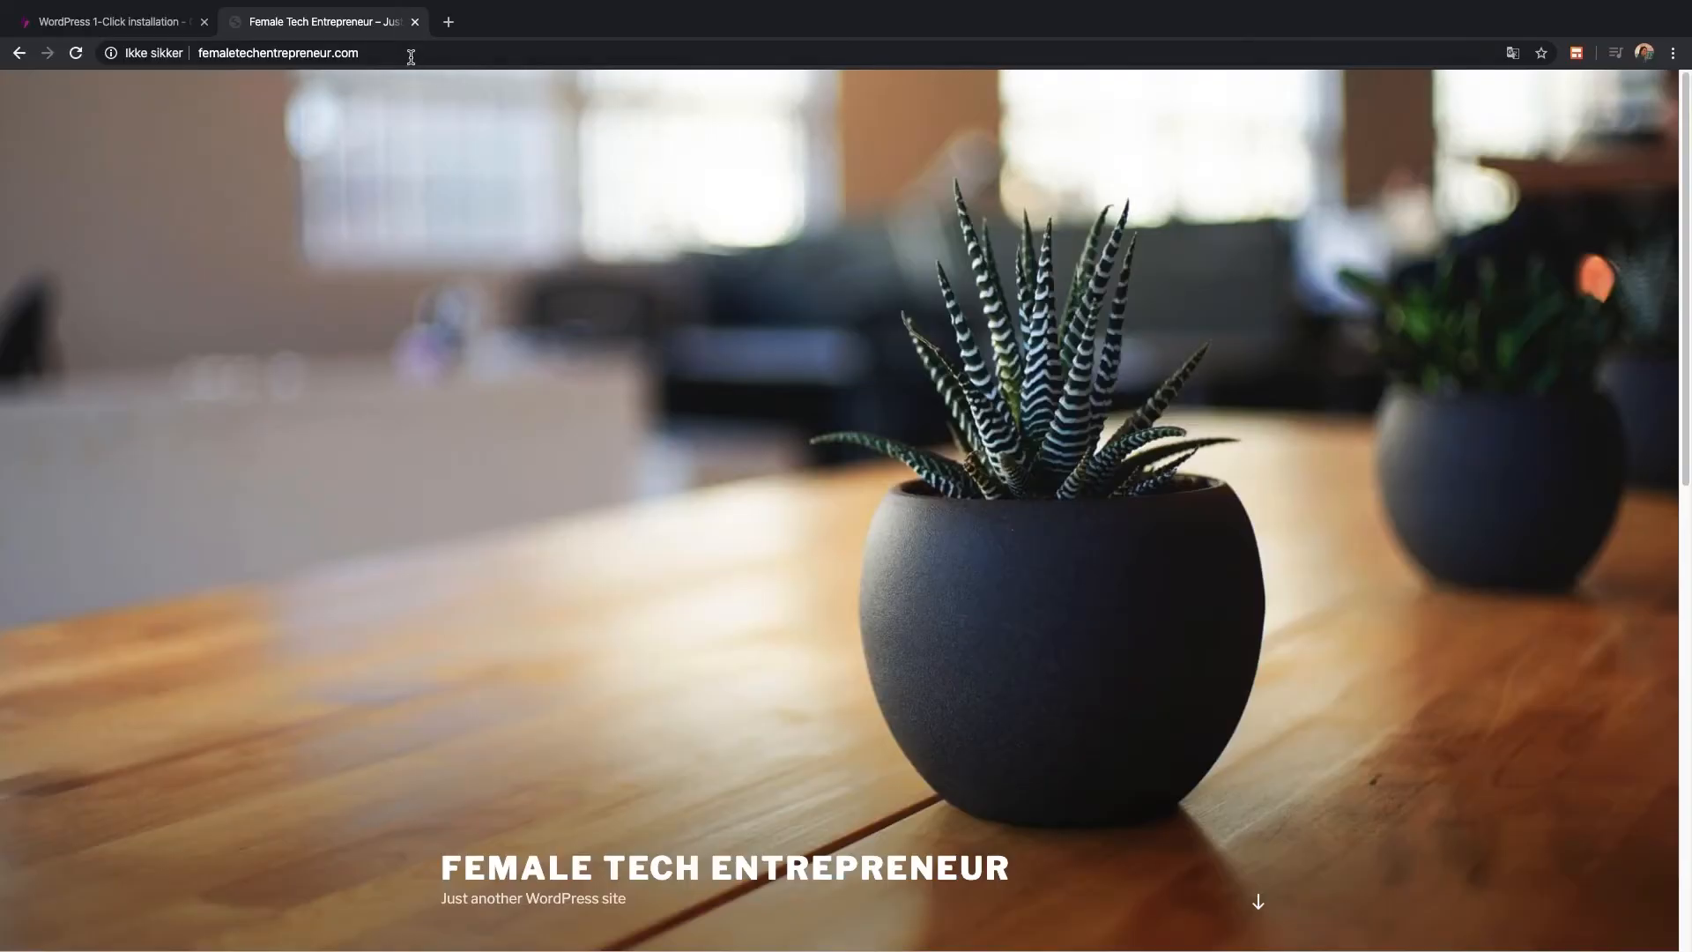
Go to femaletechentrepreneur.com/wp-login.php
click(410, 56)
click(409, 55)
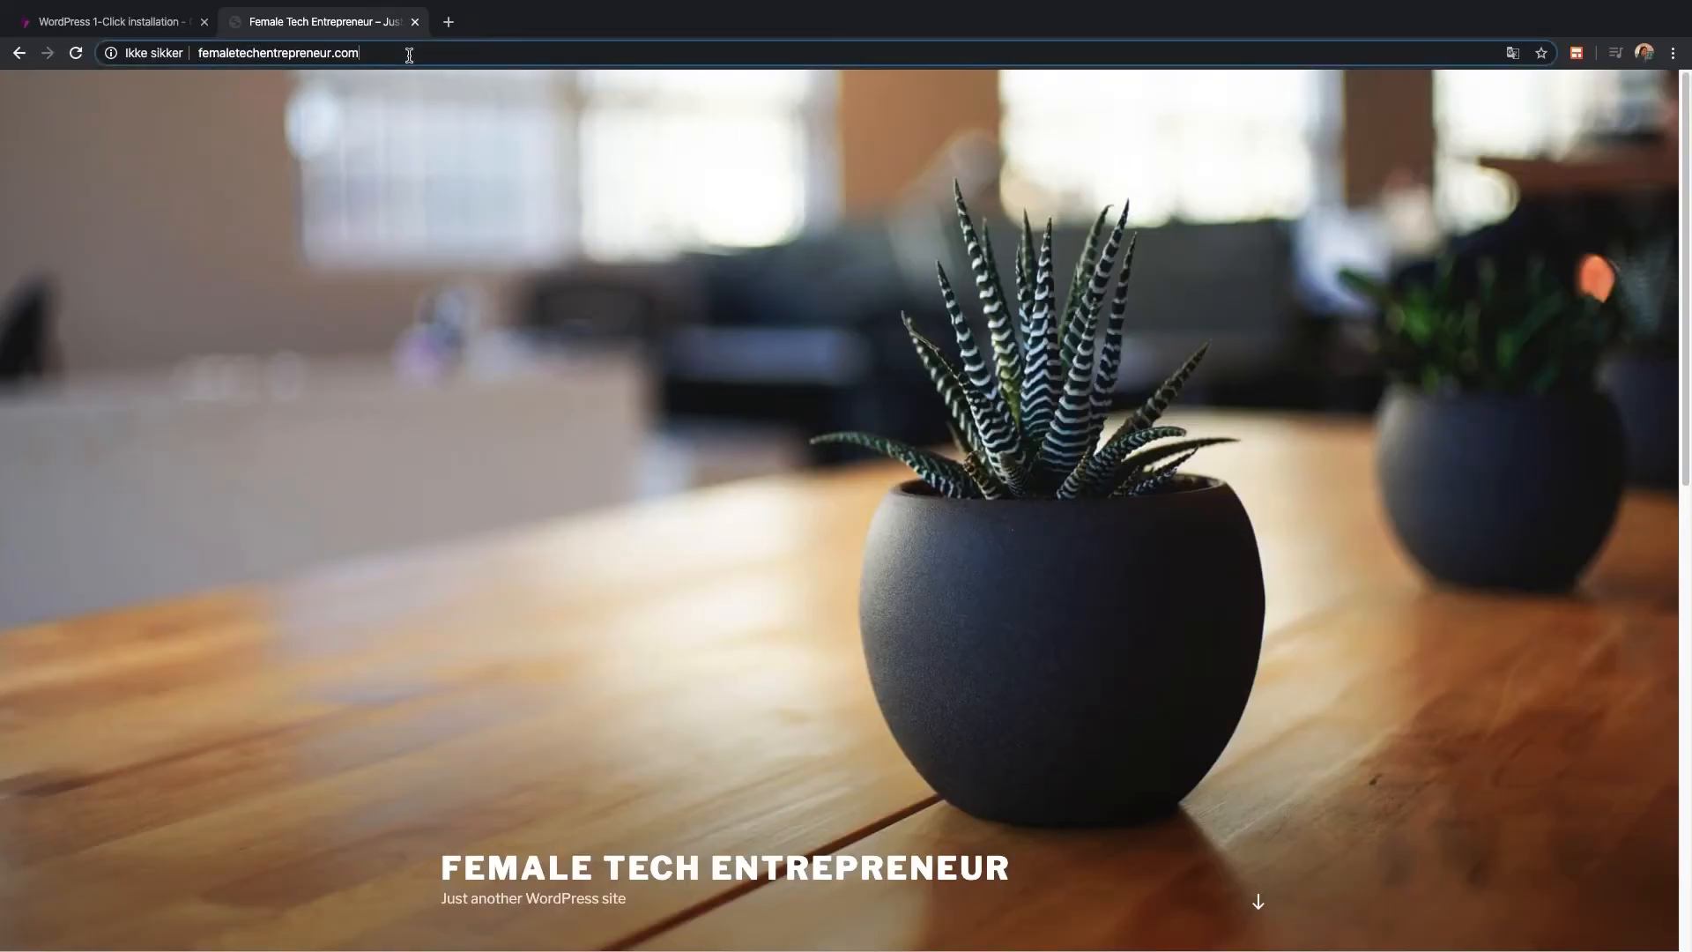
text(/wp-l)
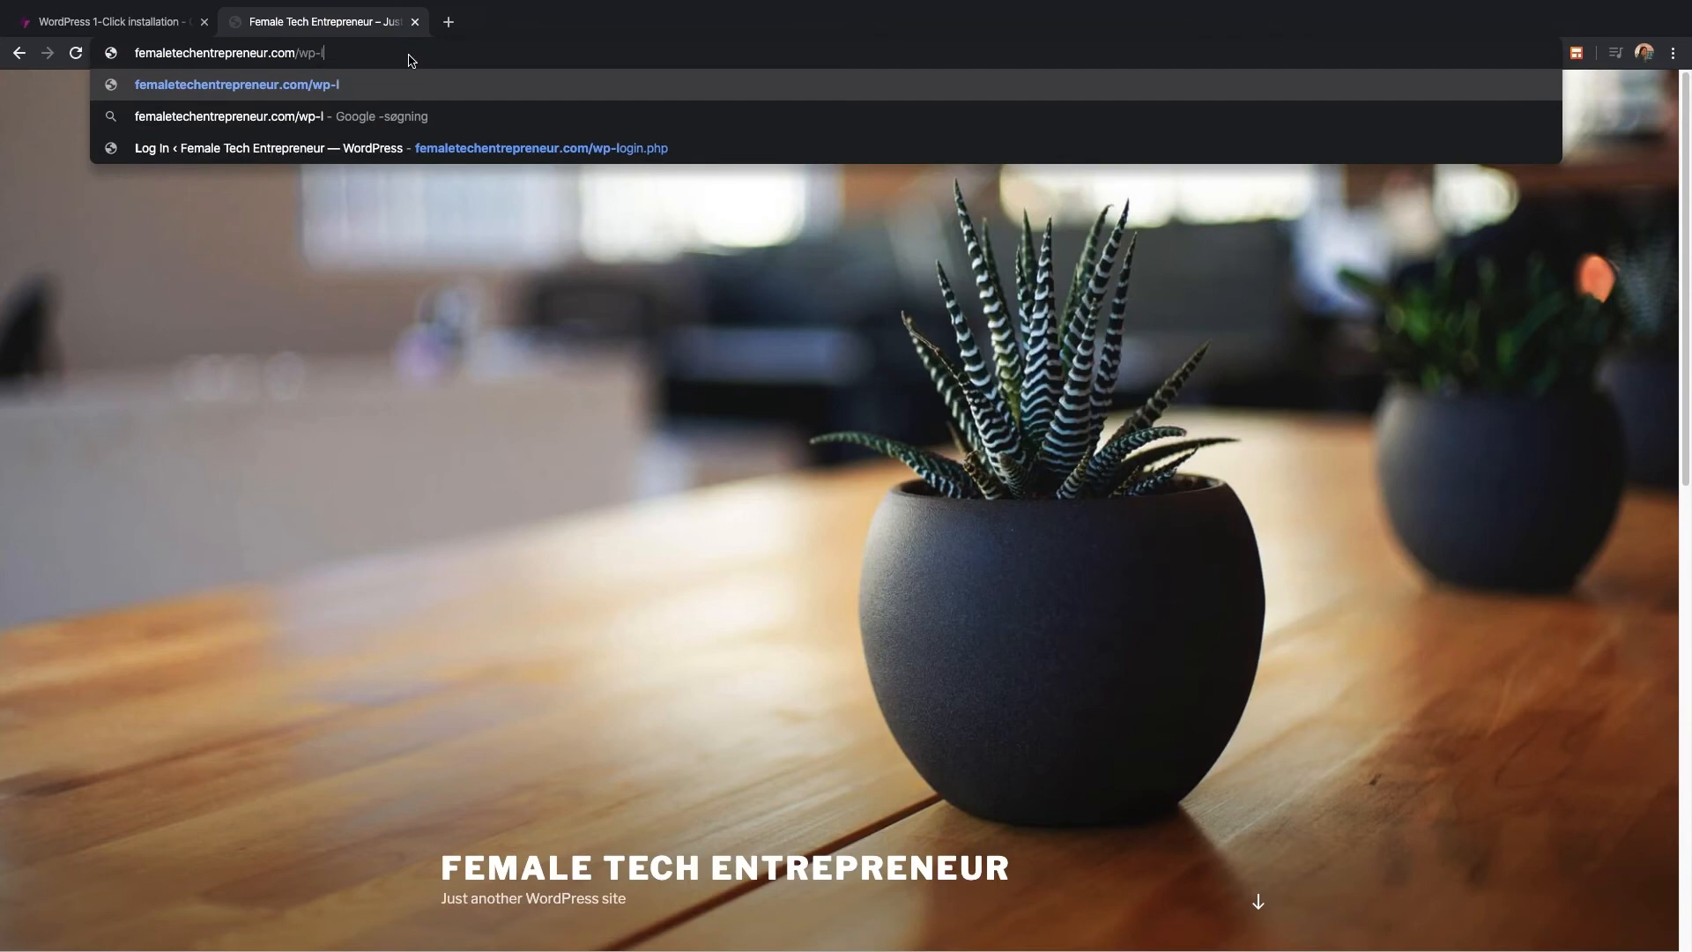
text(ogin)
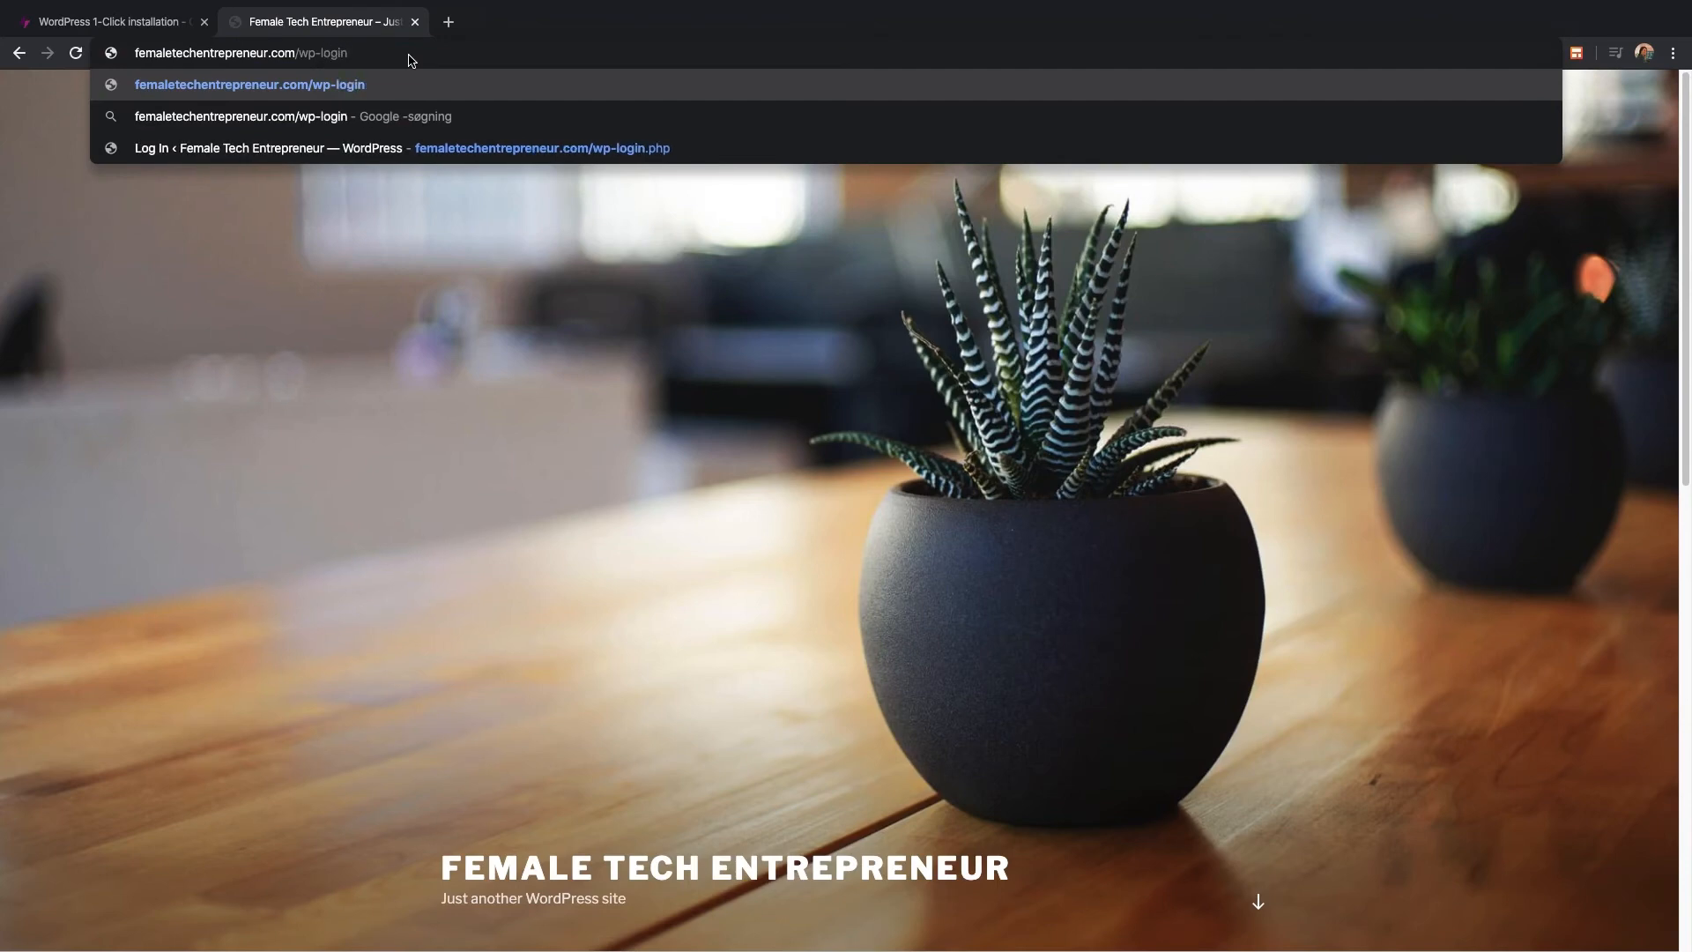
text(.php)
key(Return)
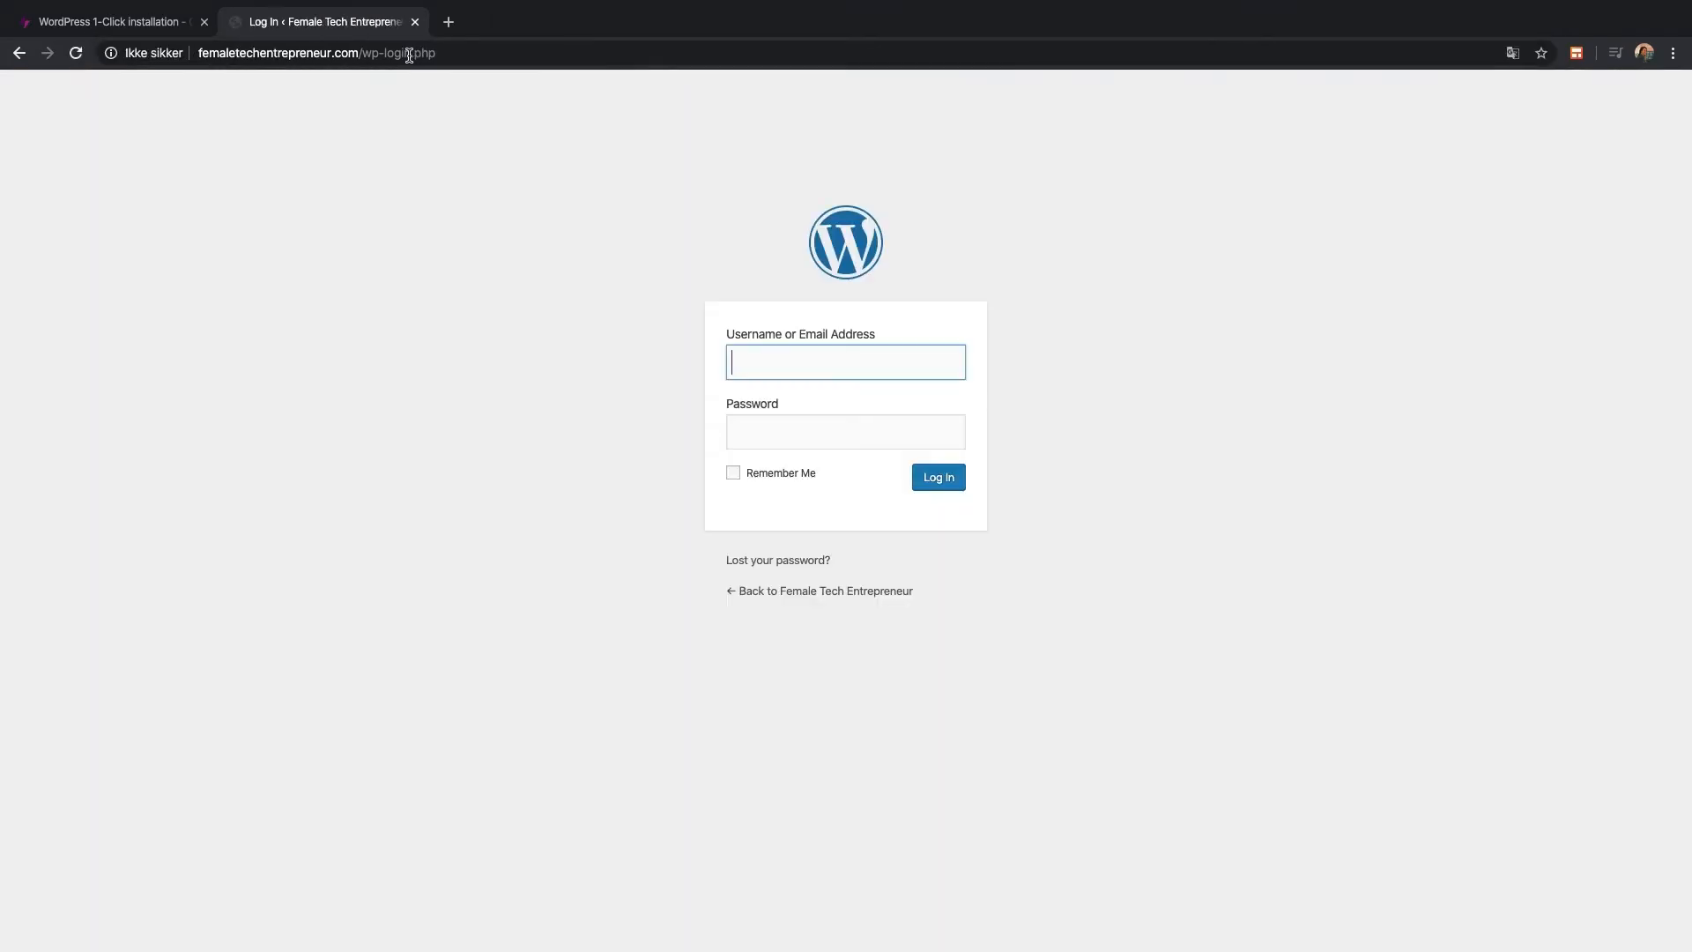
Log in with the admin username and password, with Remember Me ticked
click(835, 349)
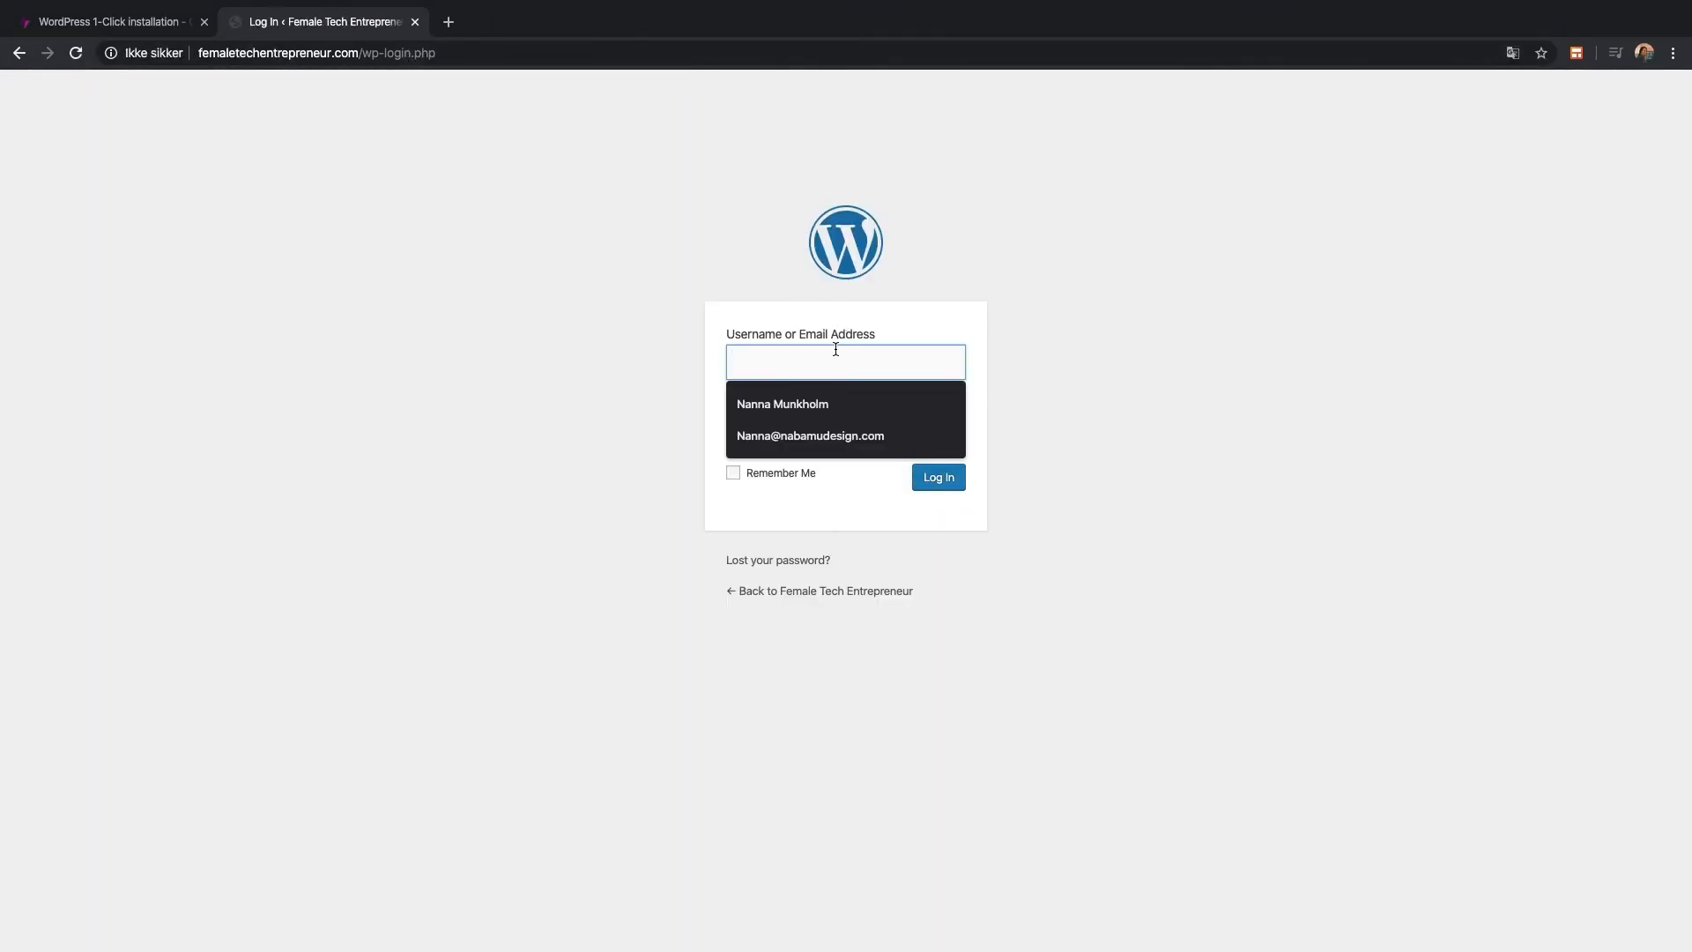
text(admin)
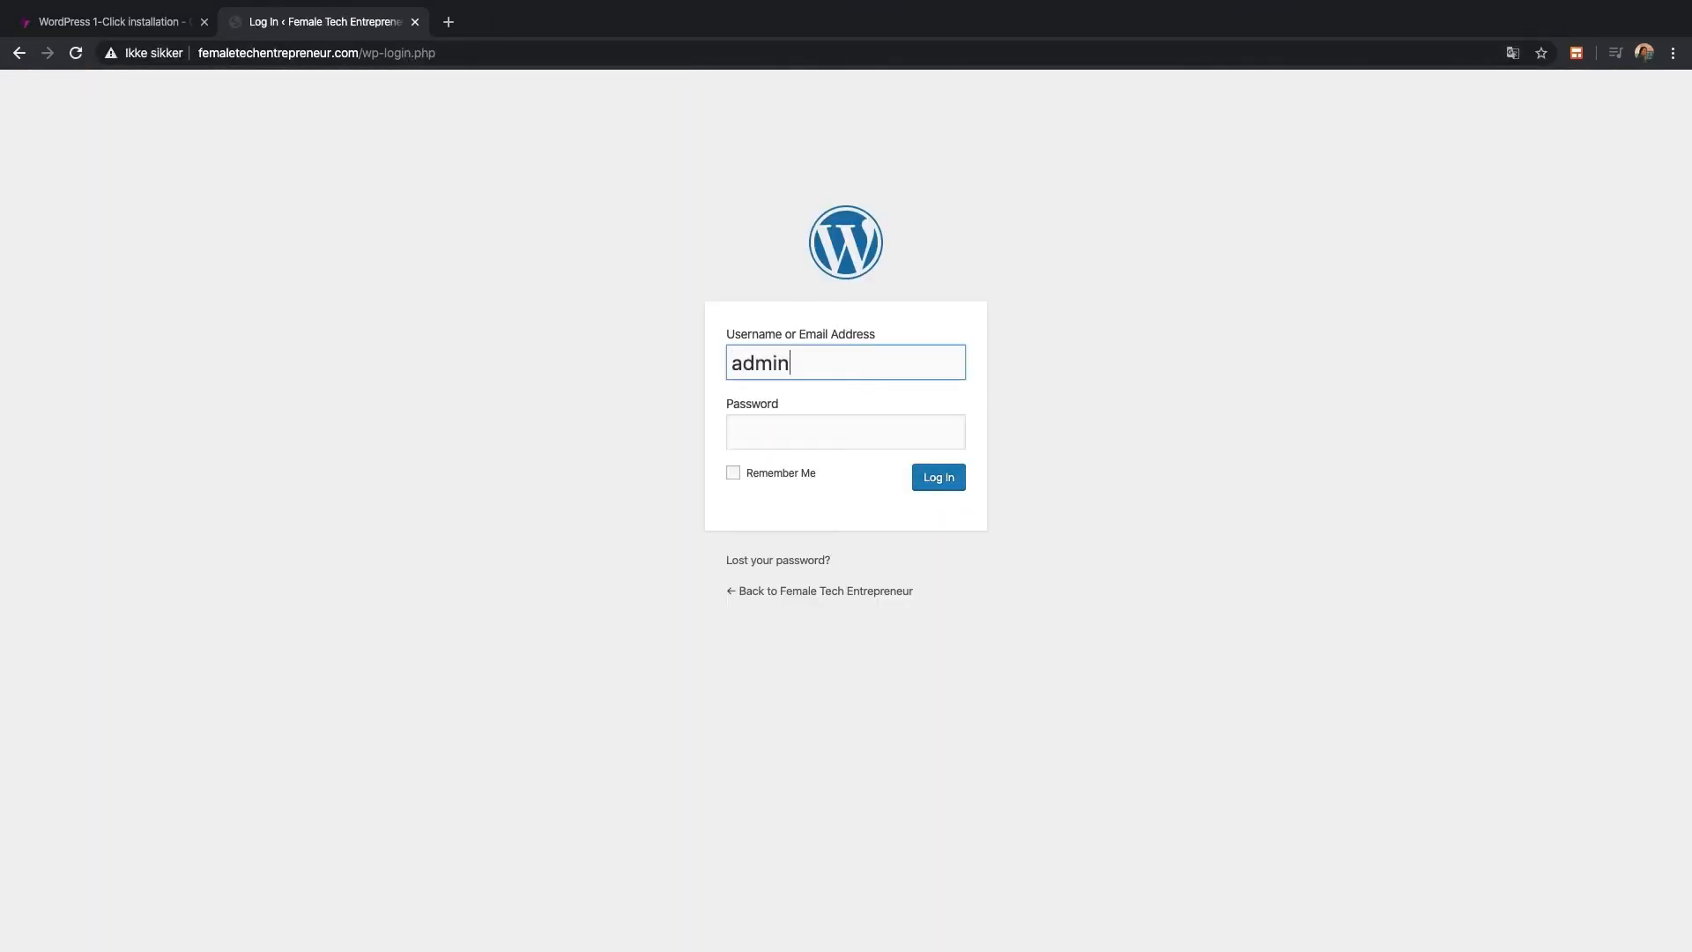
click(854, 431)
text(********)
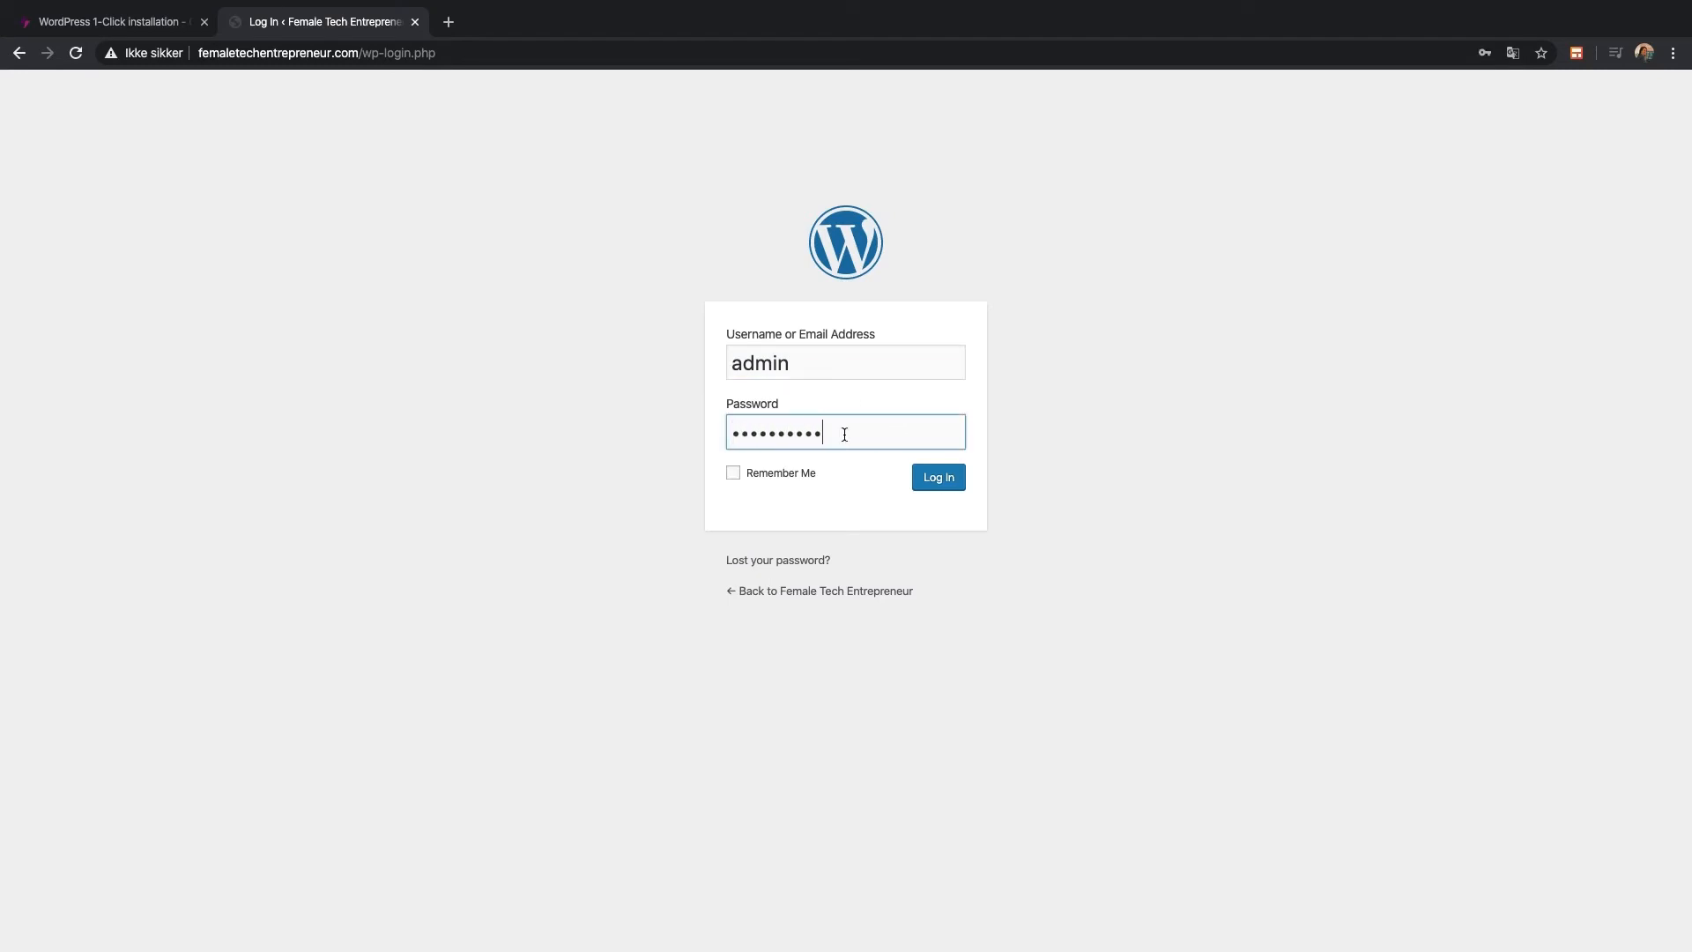
click(813, 475)
click(943, 482)
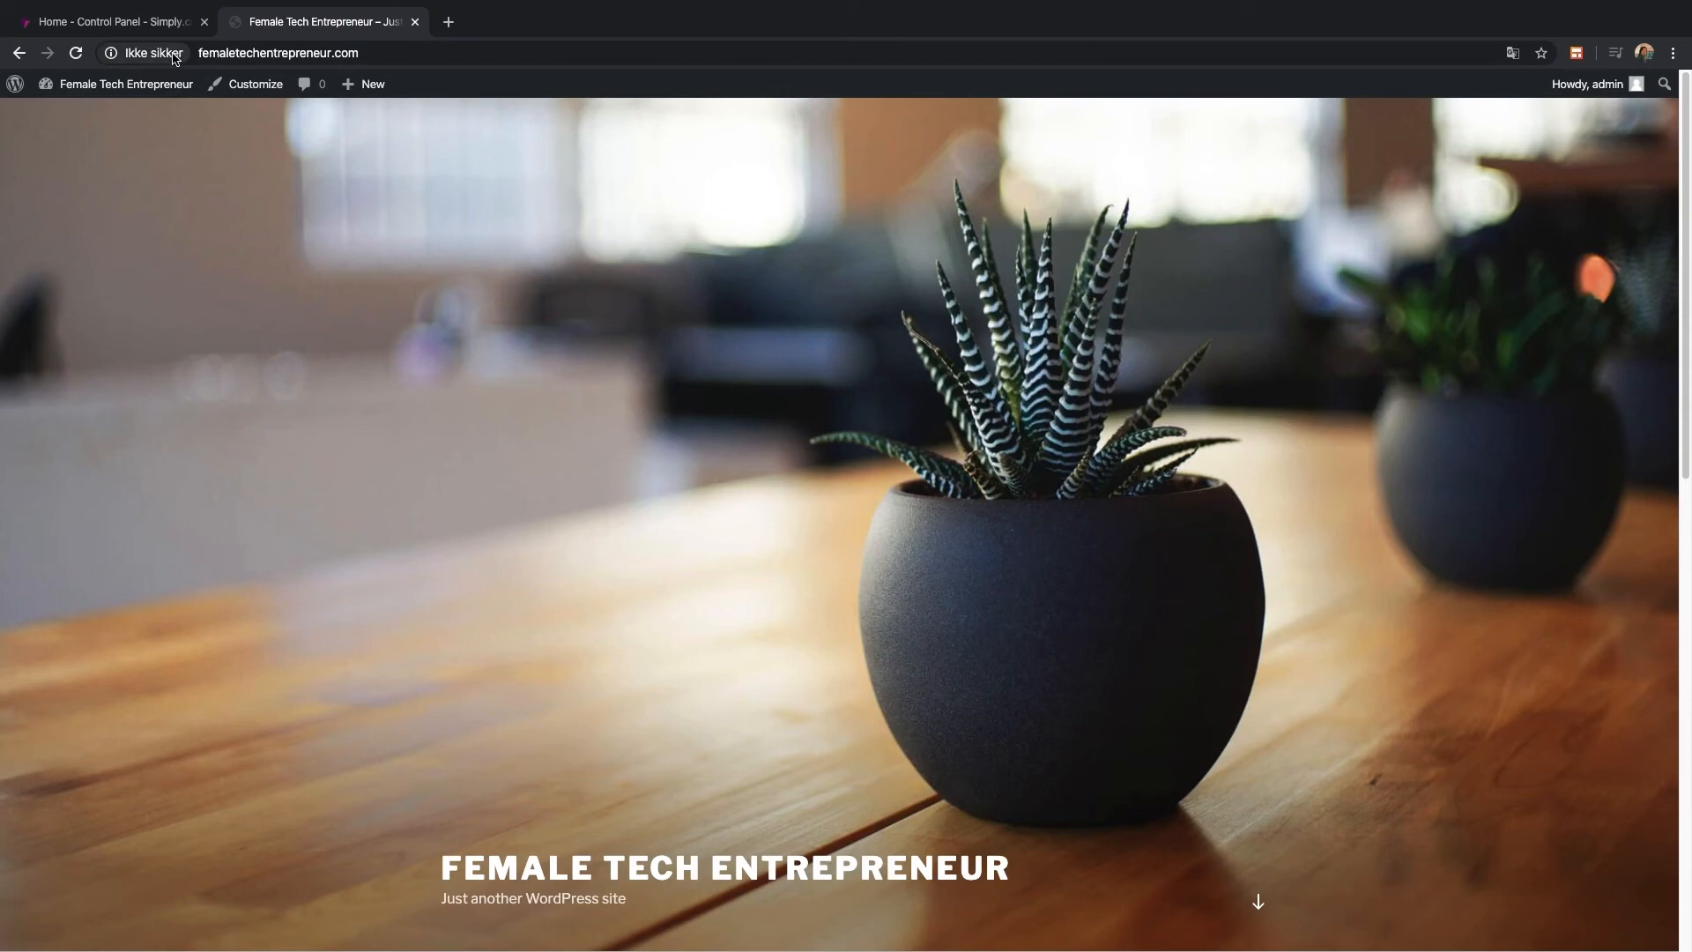
Check the 'Ikke sikker' connection details, then return to the Simply.com Control Panel tab
click(174, 58)
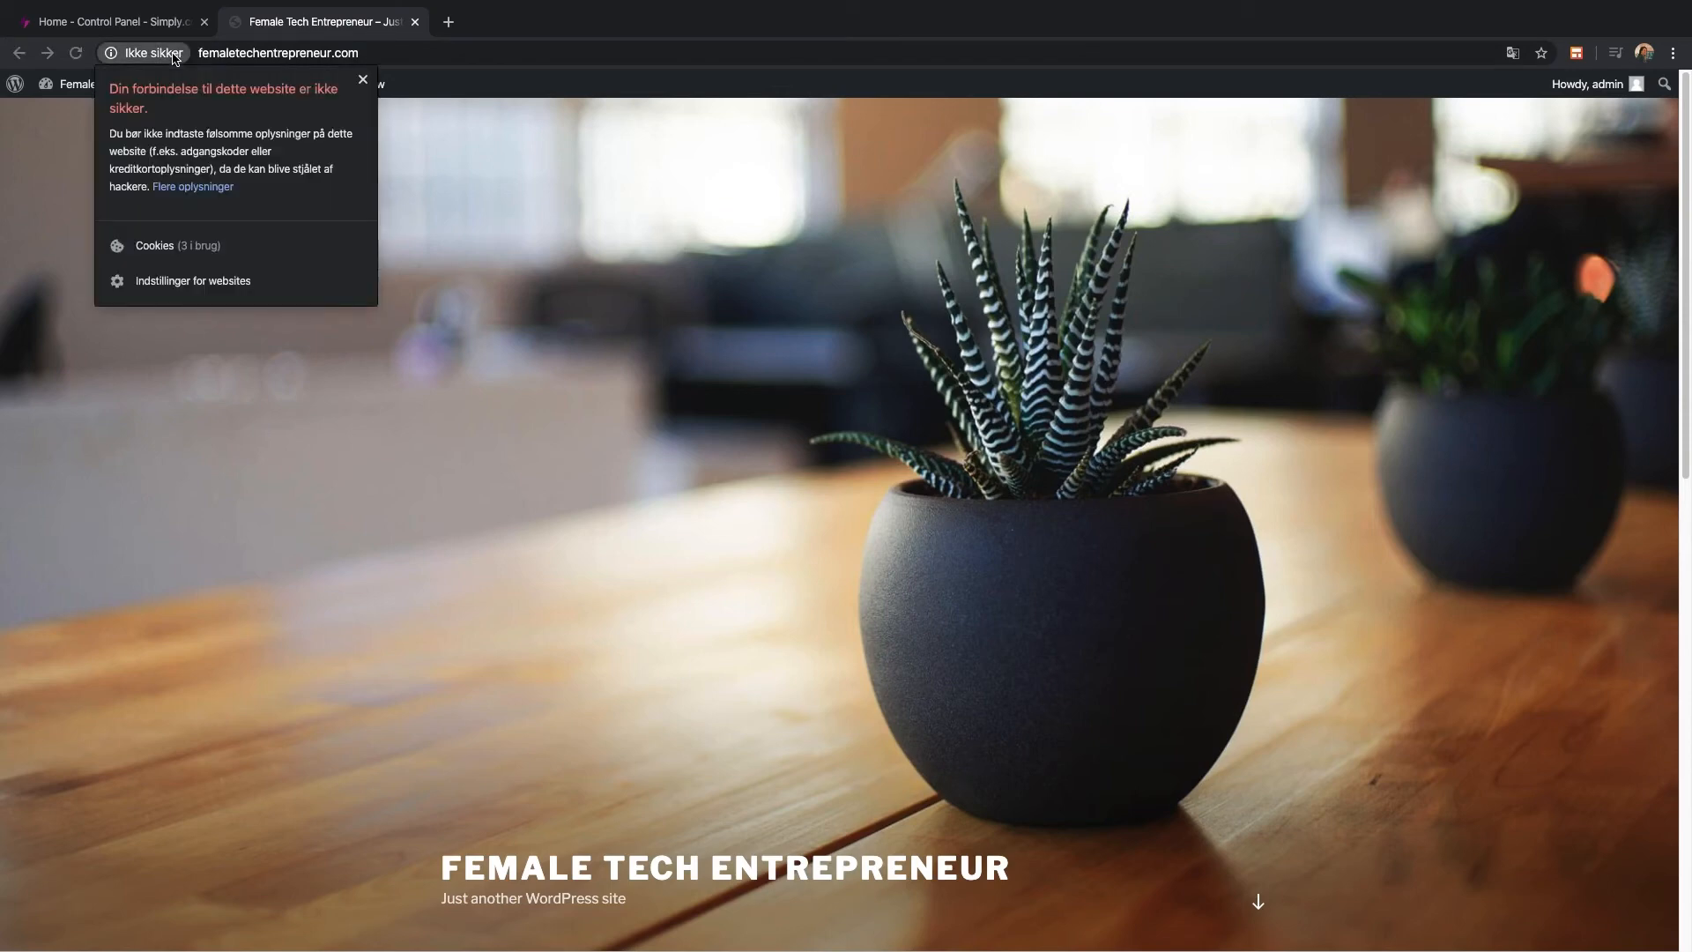
click(174, 58)
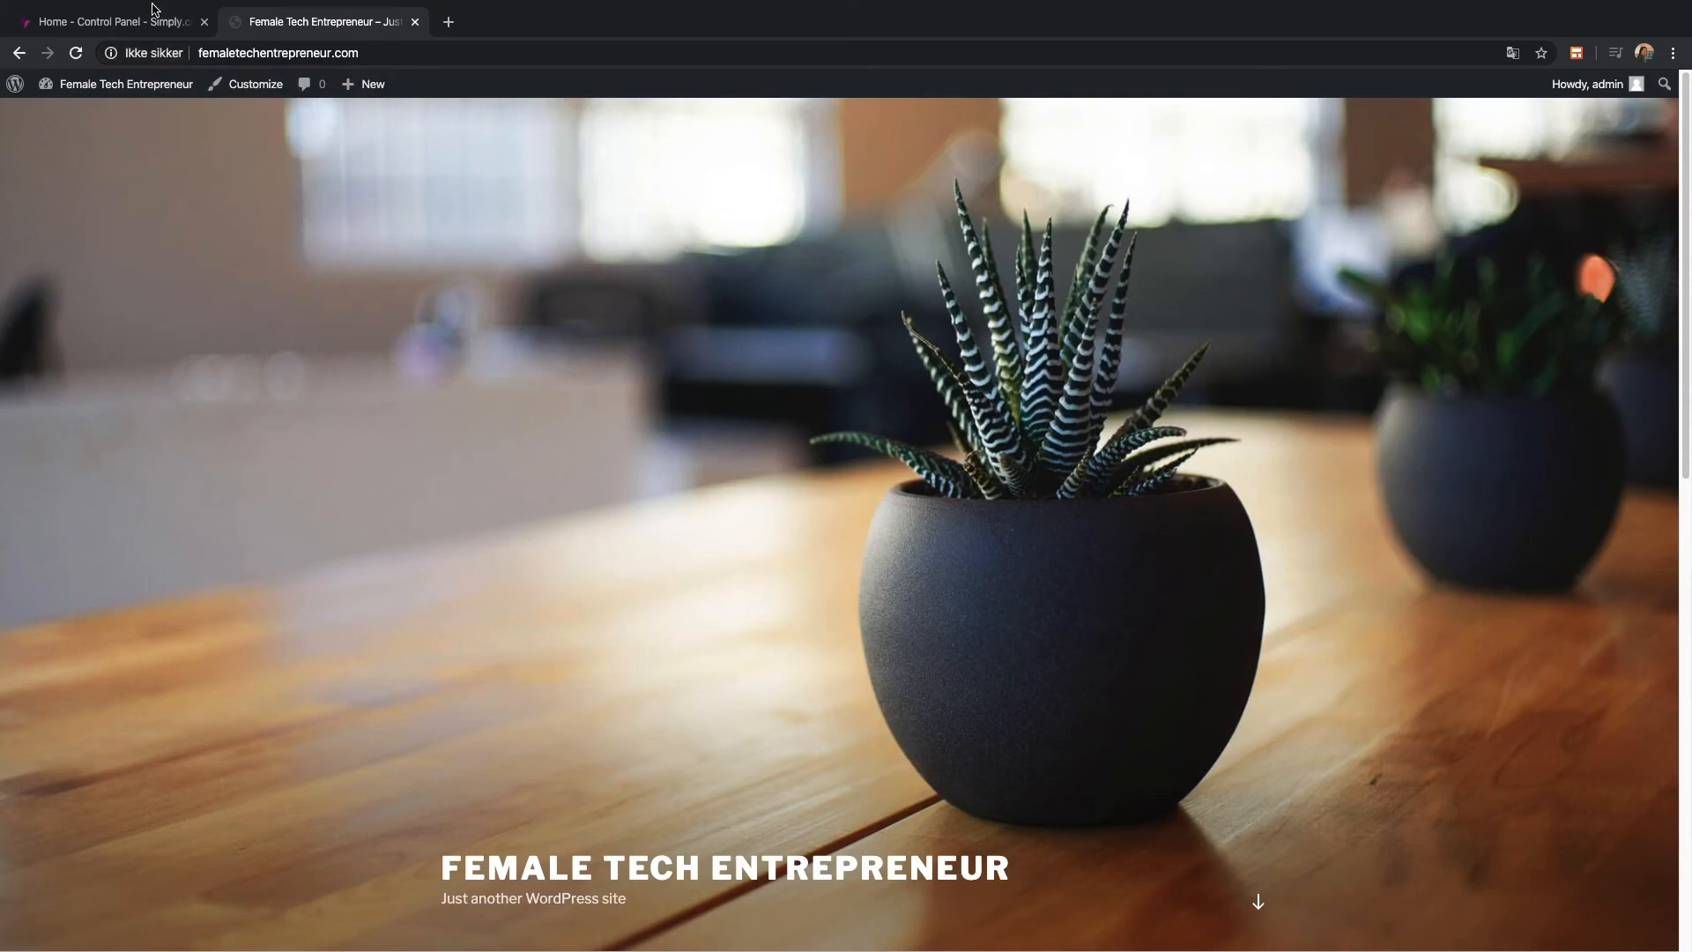
click(154, 23)
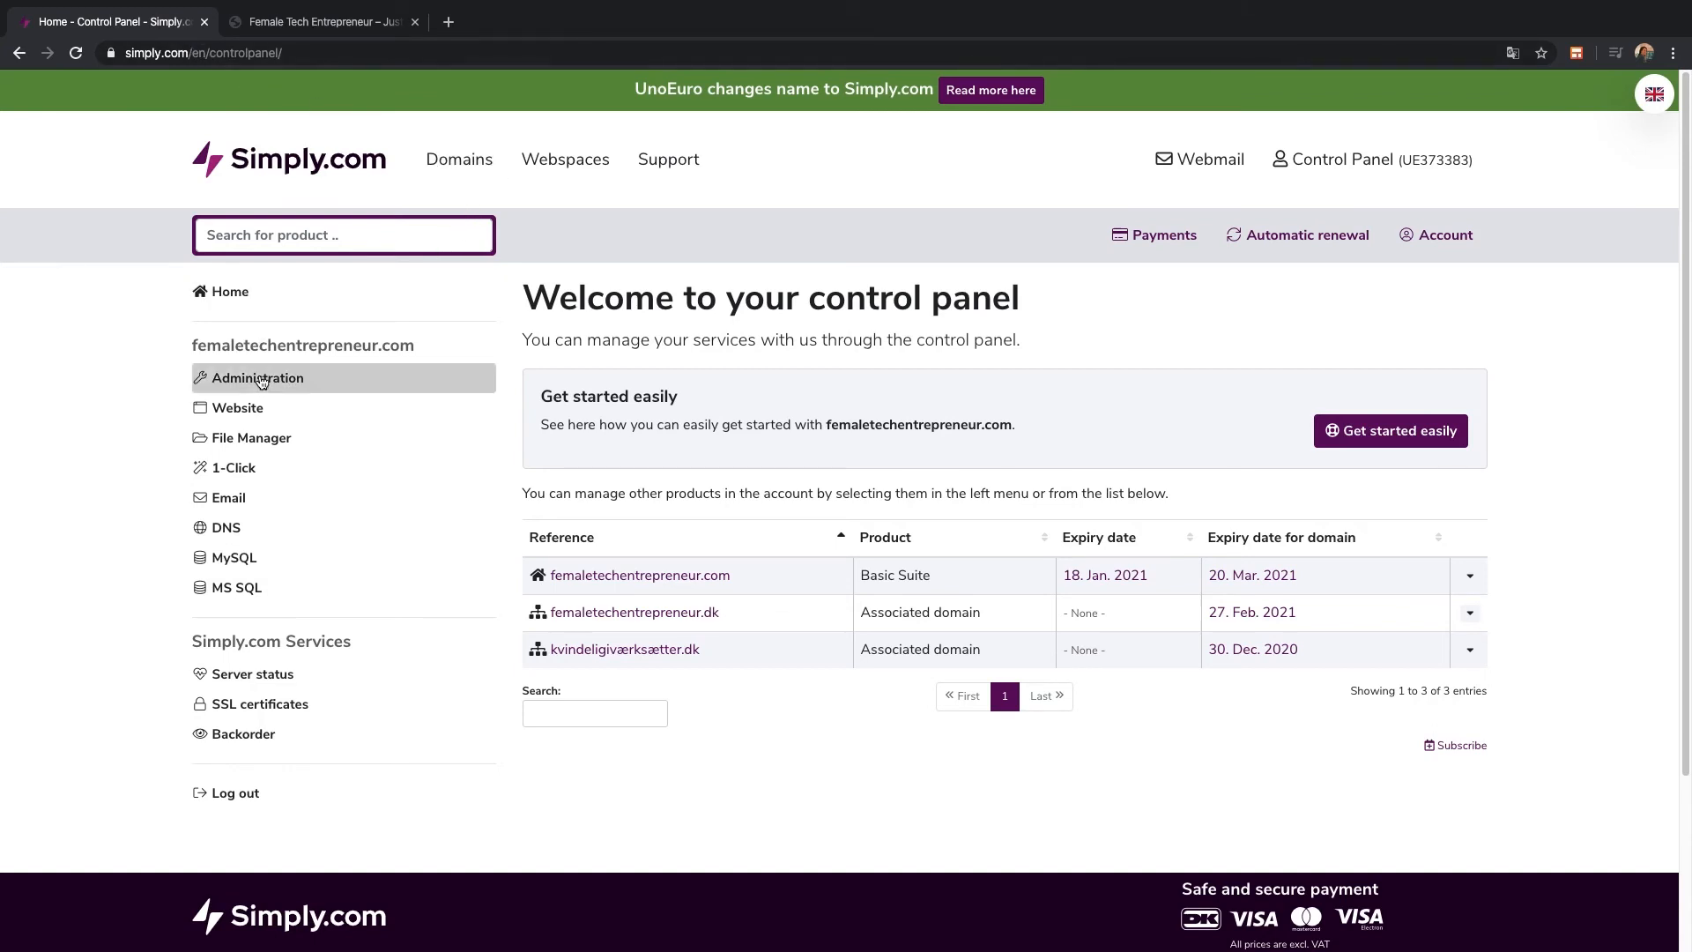
Set Let's Encrypt DV certificates on the .com and .dk hostnames under HTTPS protection, then reload
click(307, 408)
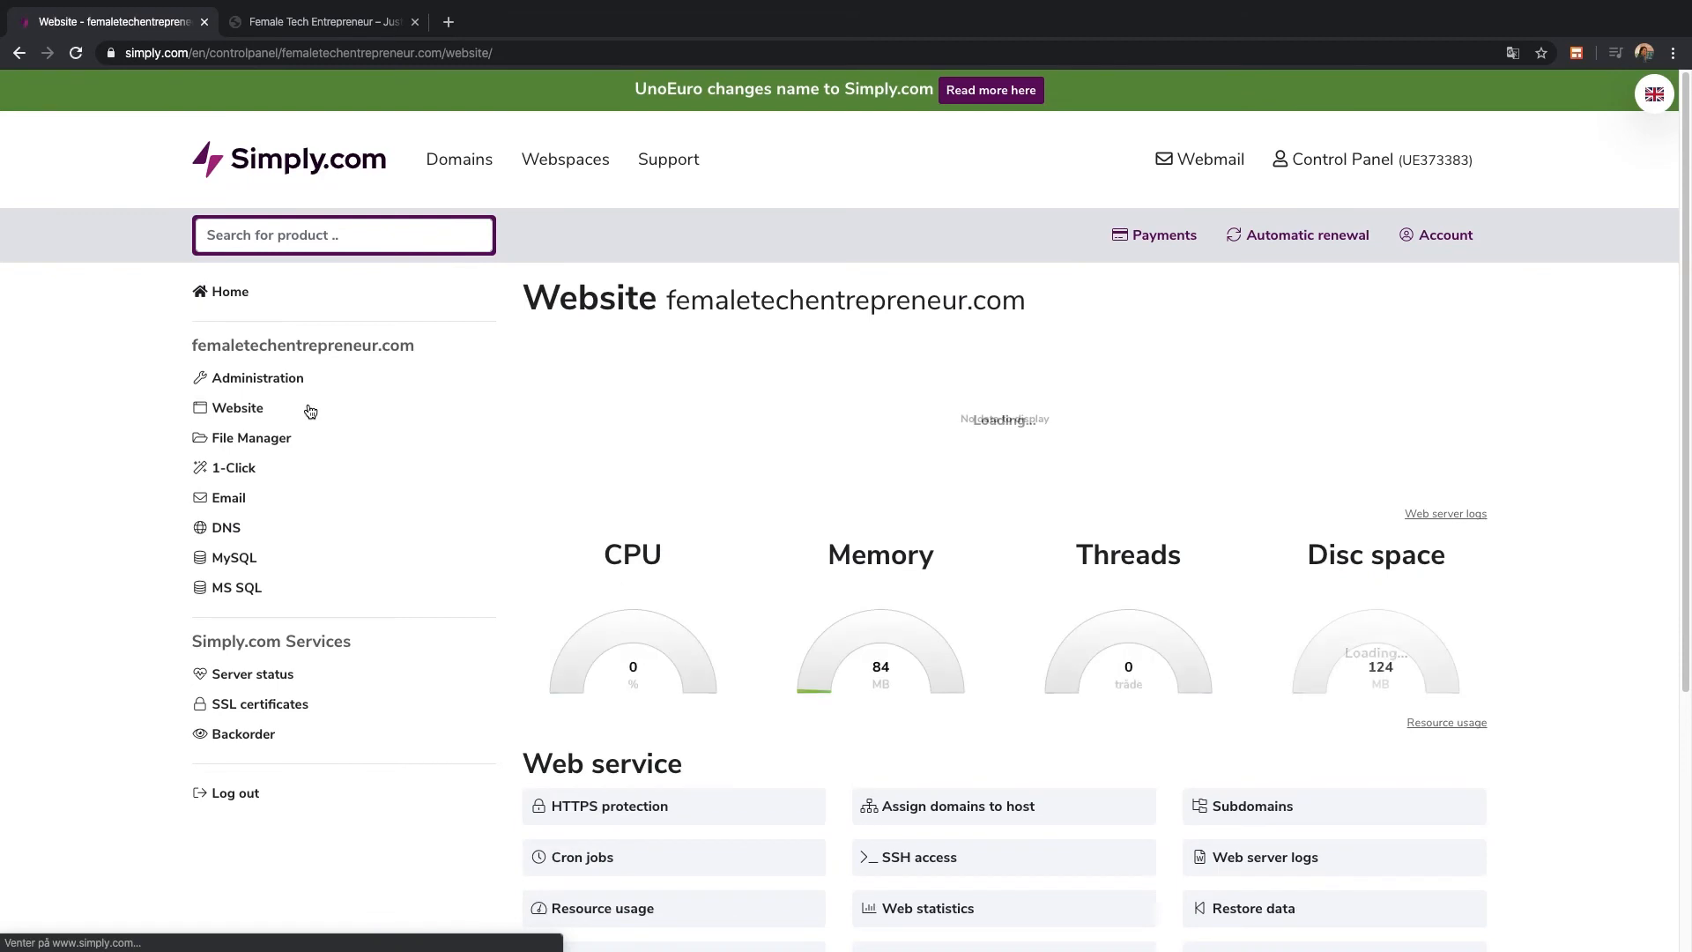
click(726, 812)
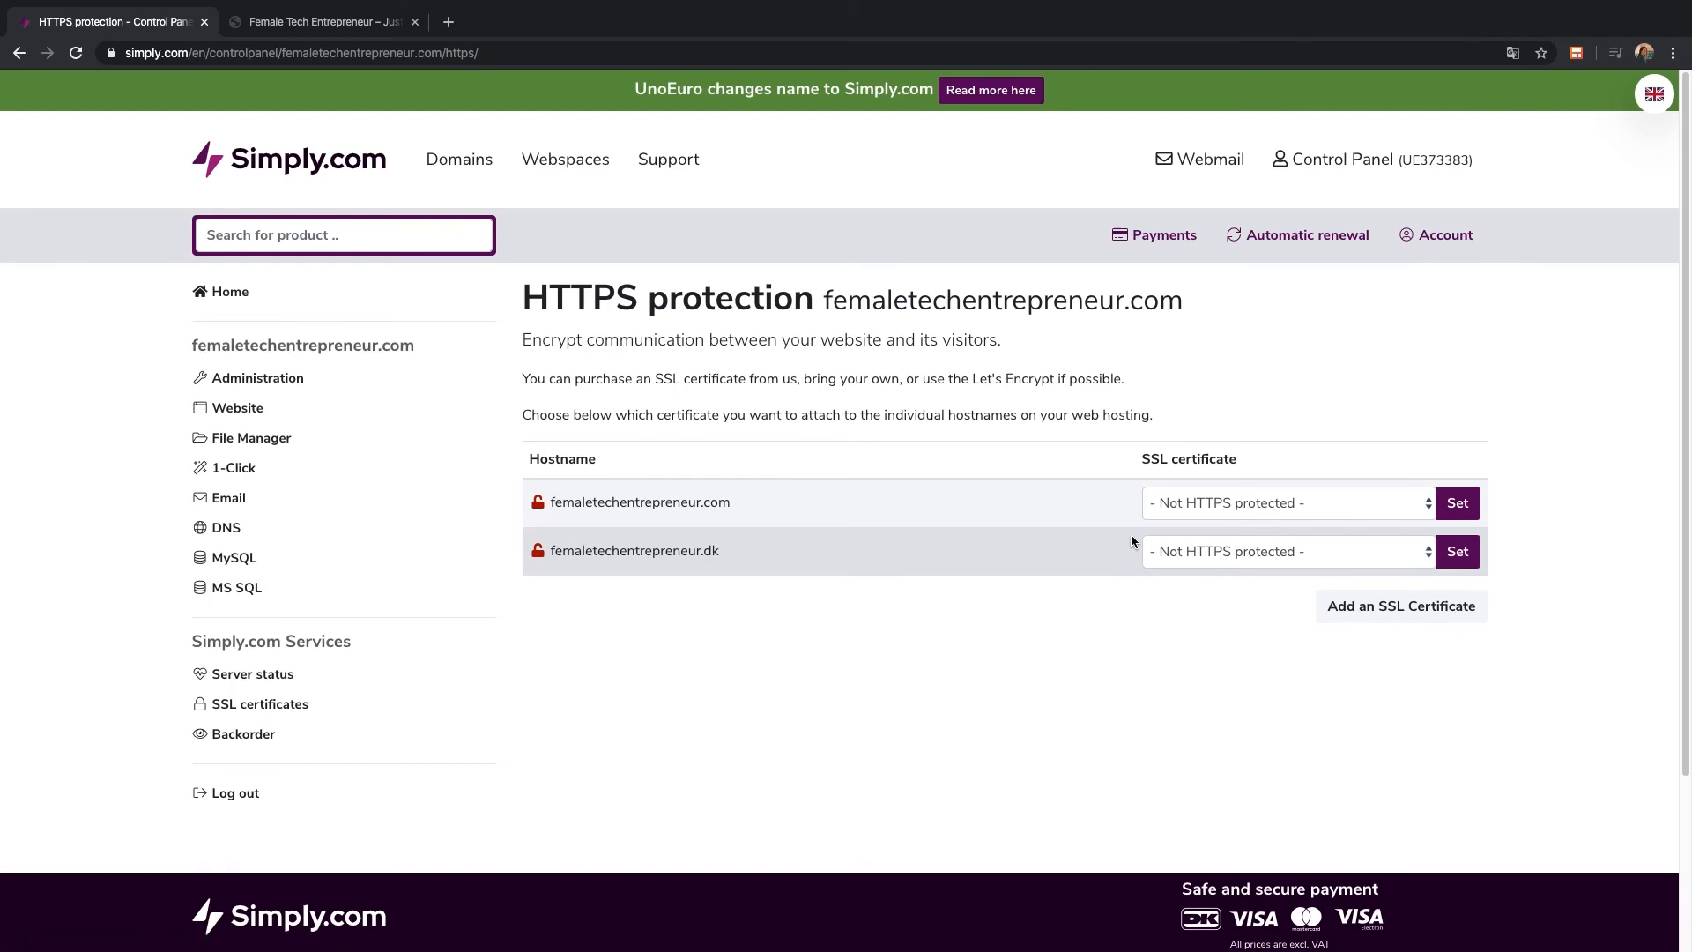
click(1186, 499)
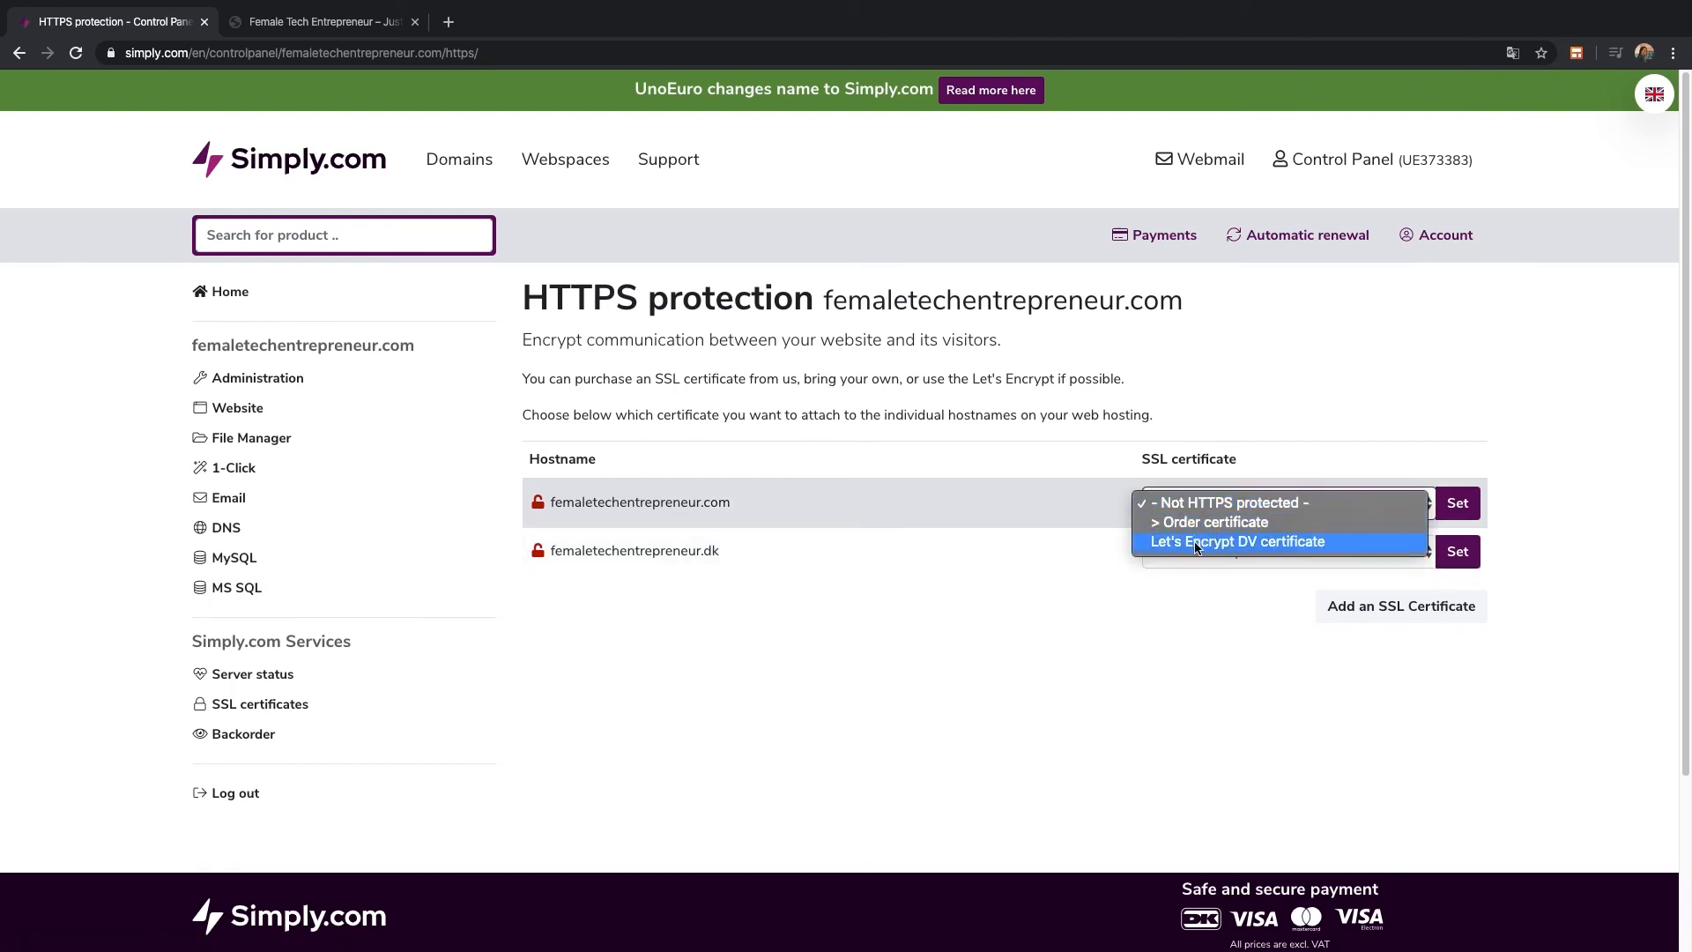
click(1201, 541)
click(1456, 514)
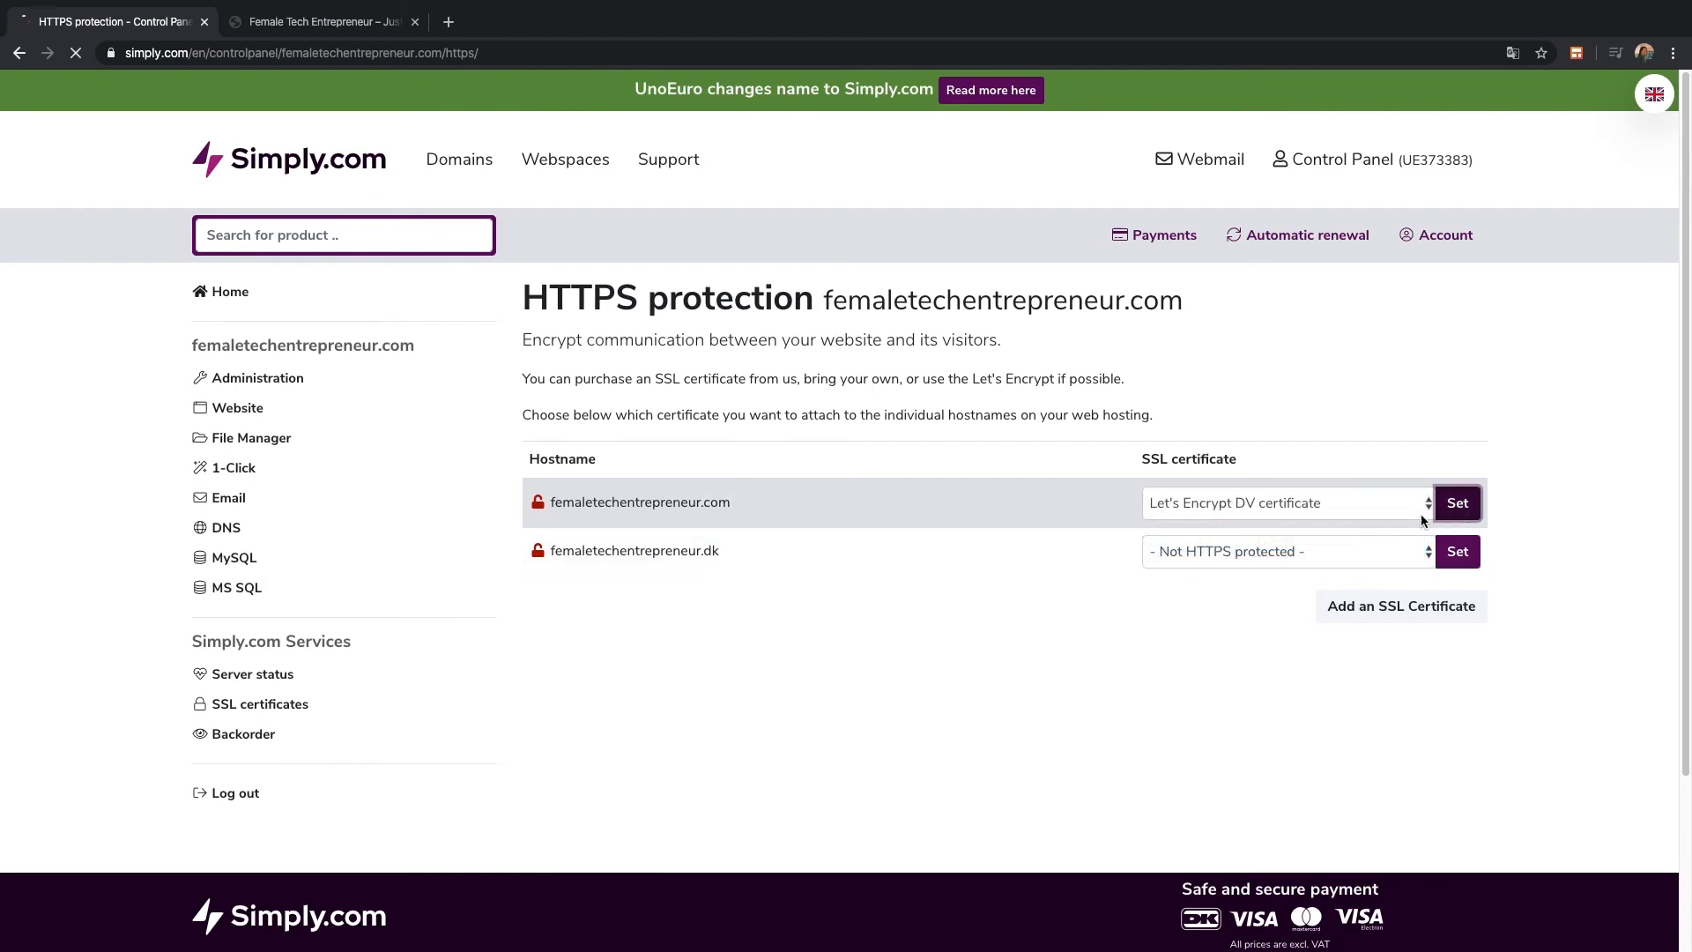
click(1266, 611)
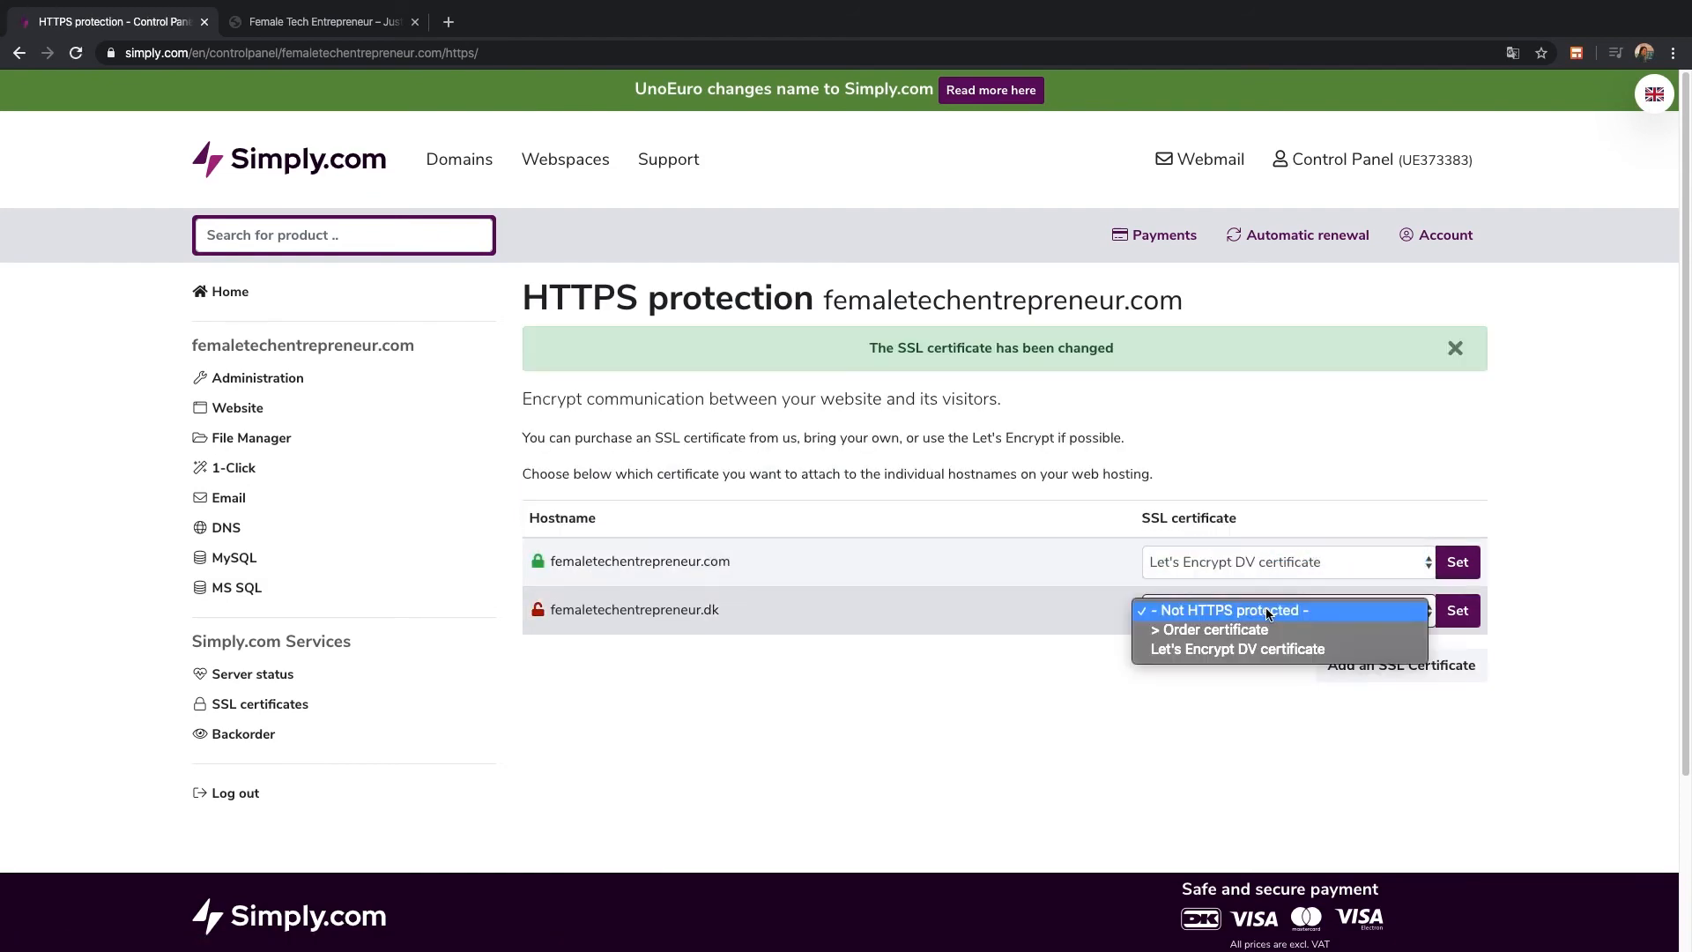
click(1405, 647)
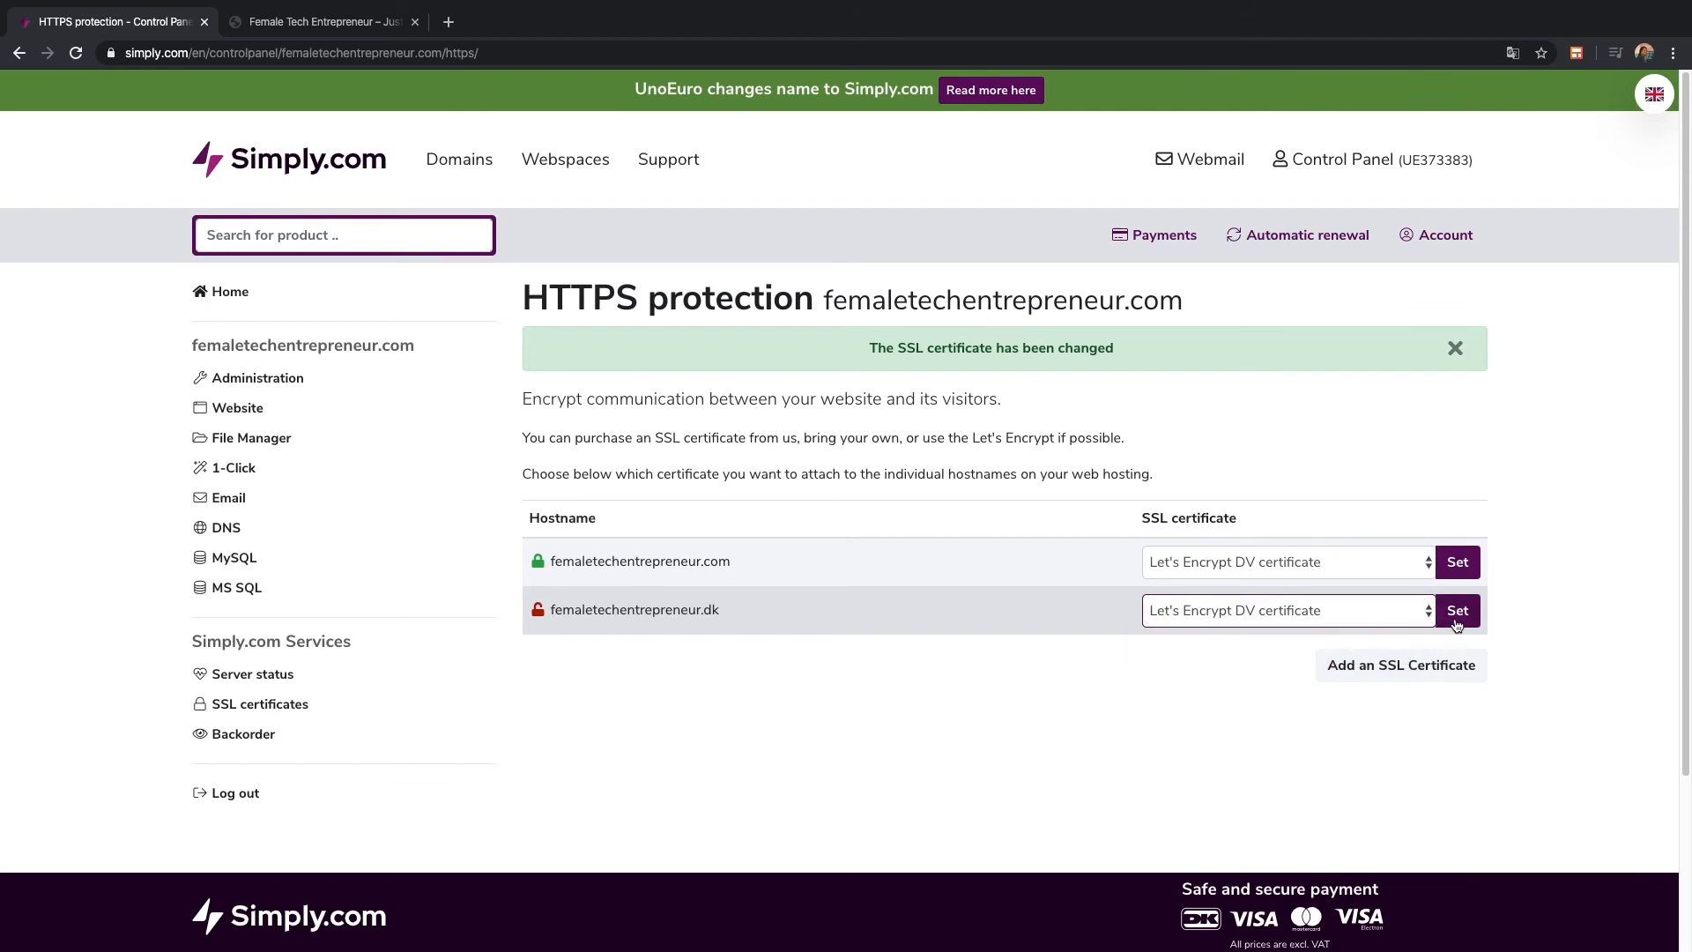
click(1457, 611)
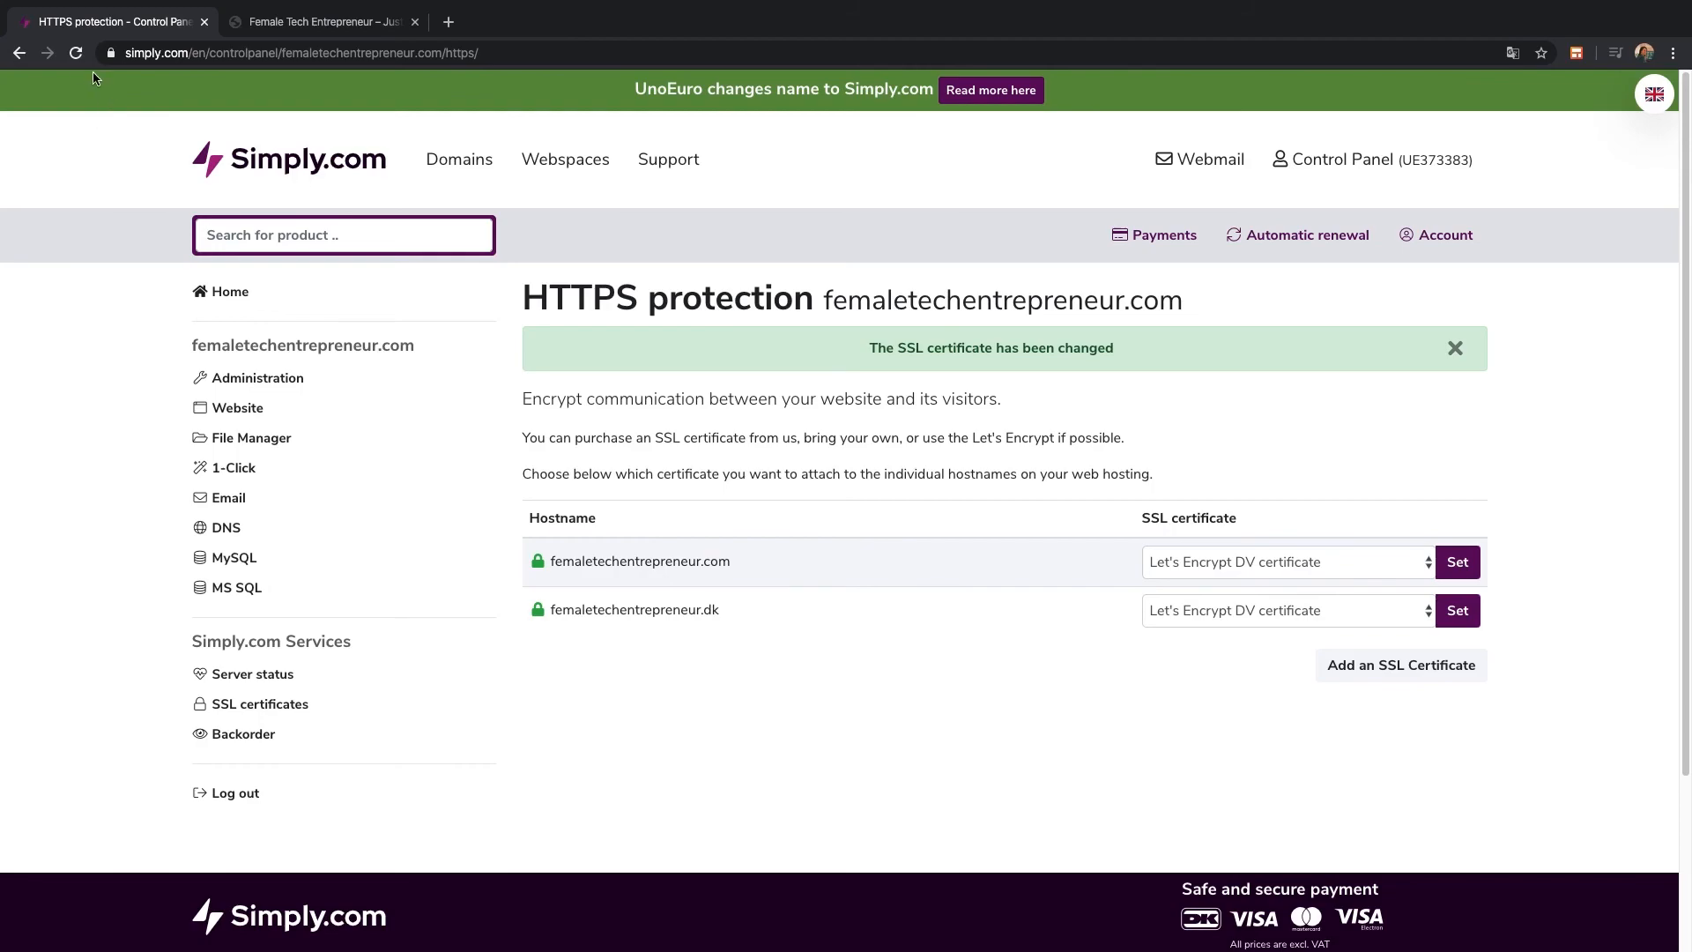
click(75, 53)
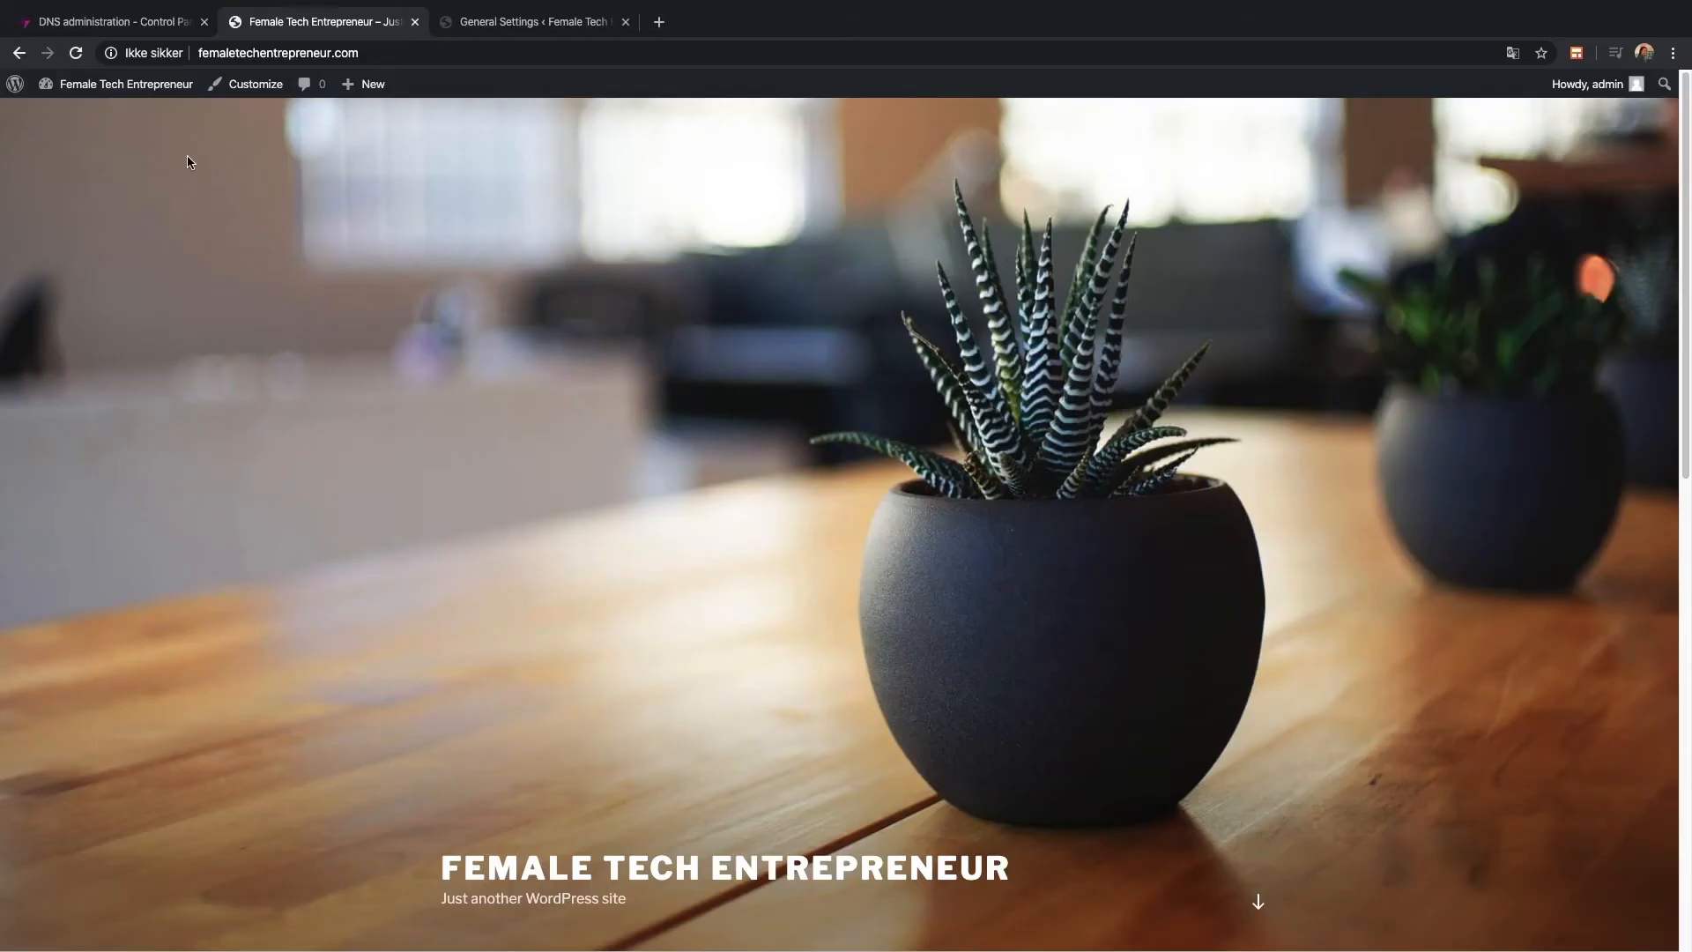
Search Plugins > Add New for 'really' and activate Really Simple SSL
click(503, 30)
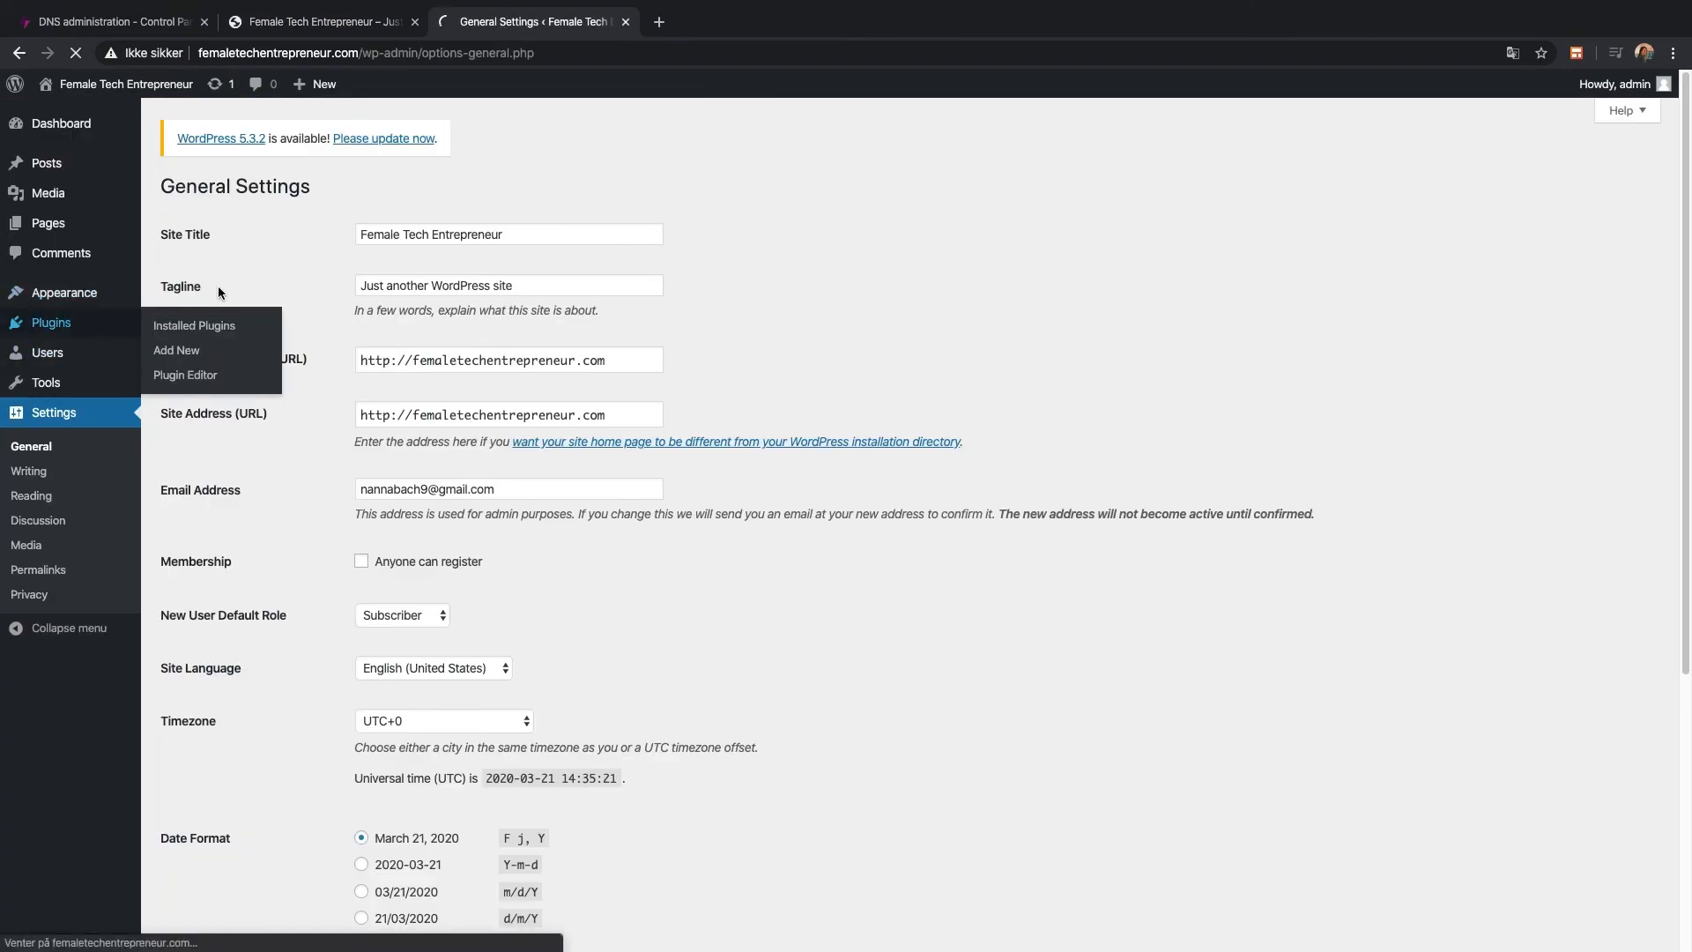
click(266, 188)
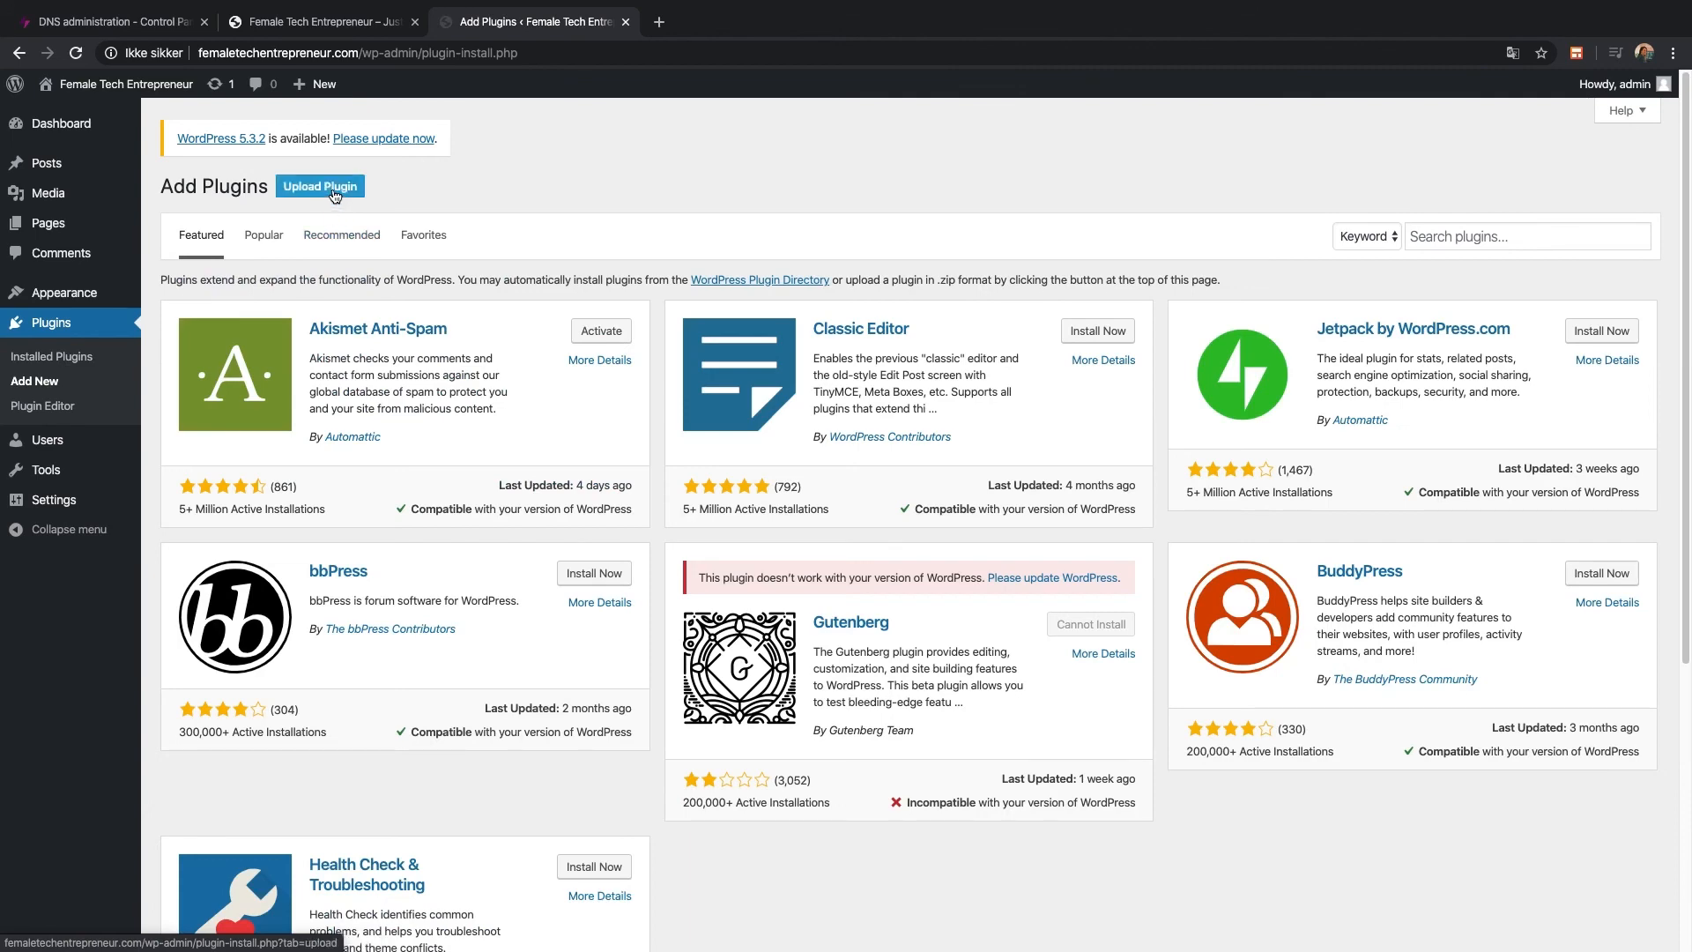
click(1498, 236)
text(really)
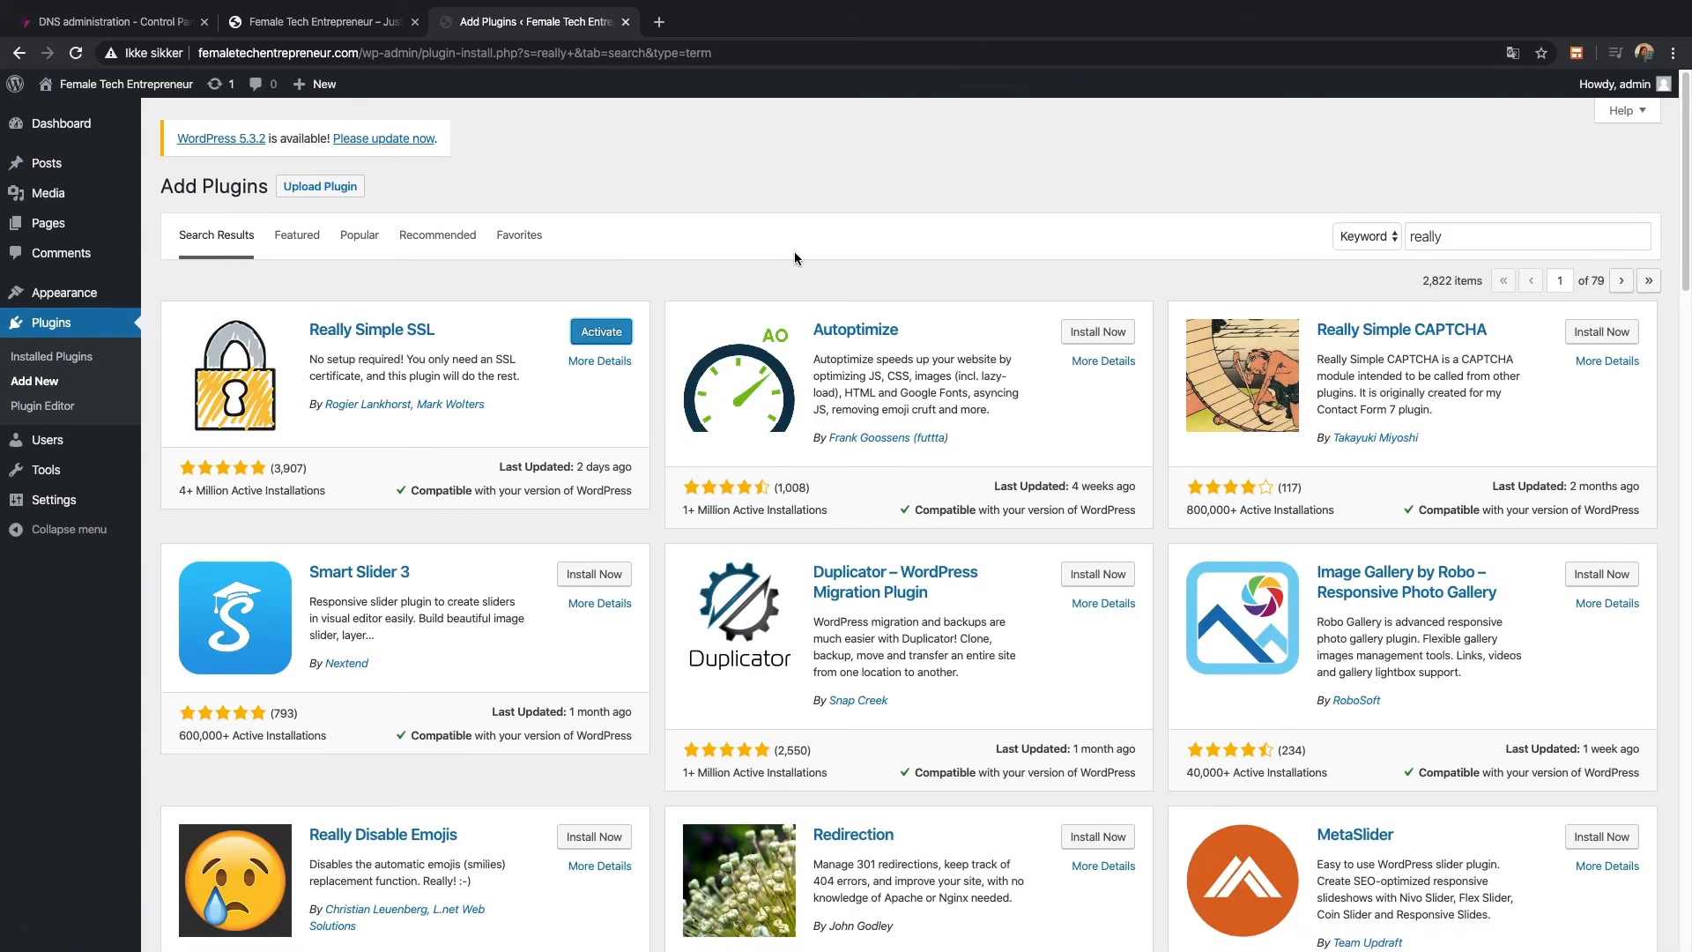
click(628, 331)
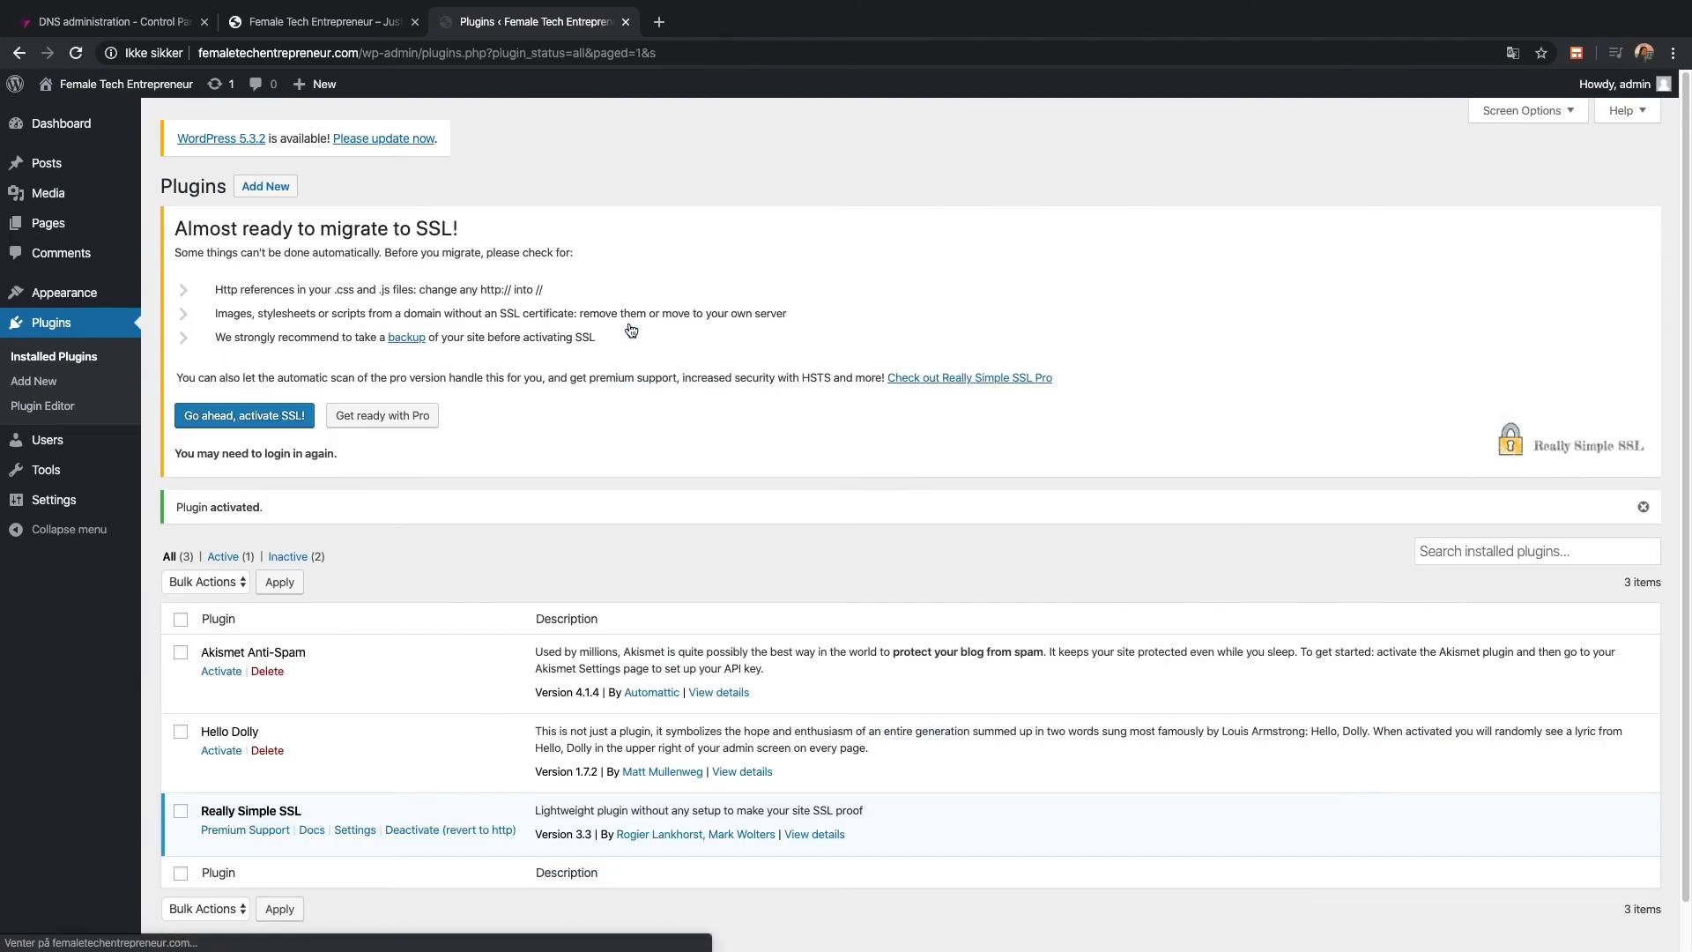
Activate SSL through Really Simple SSL, sign back in staying signed in, and reload the front page on https
click(269, 423)
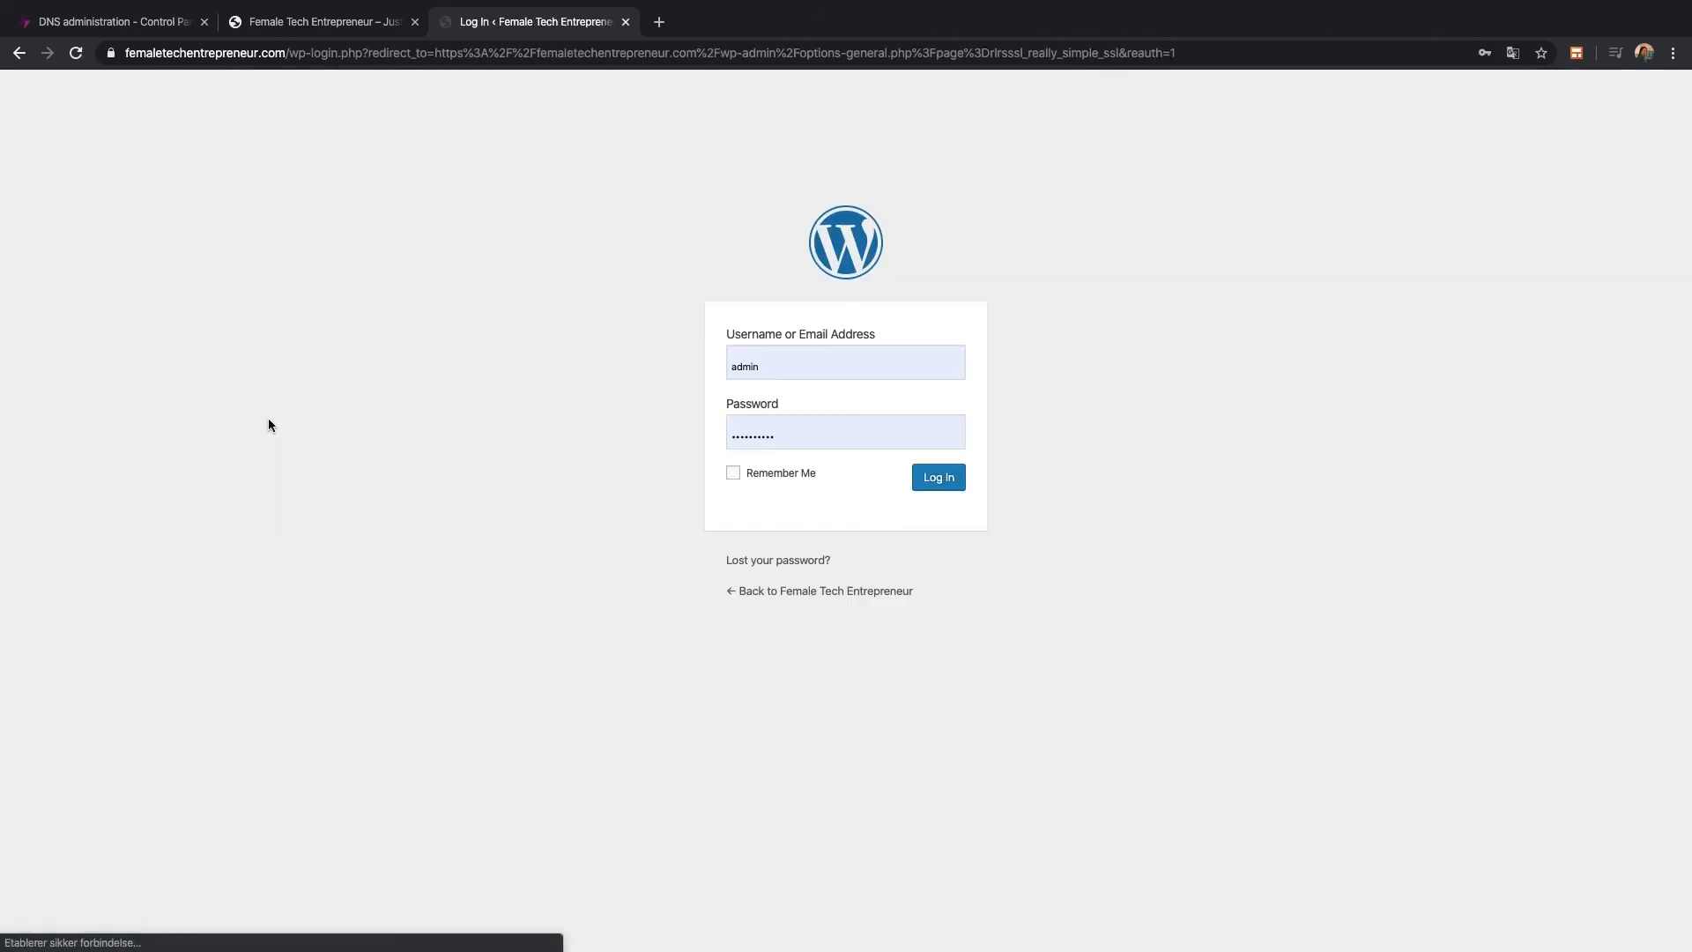
click(791, 476)
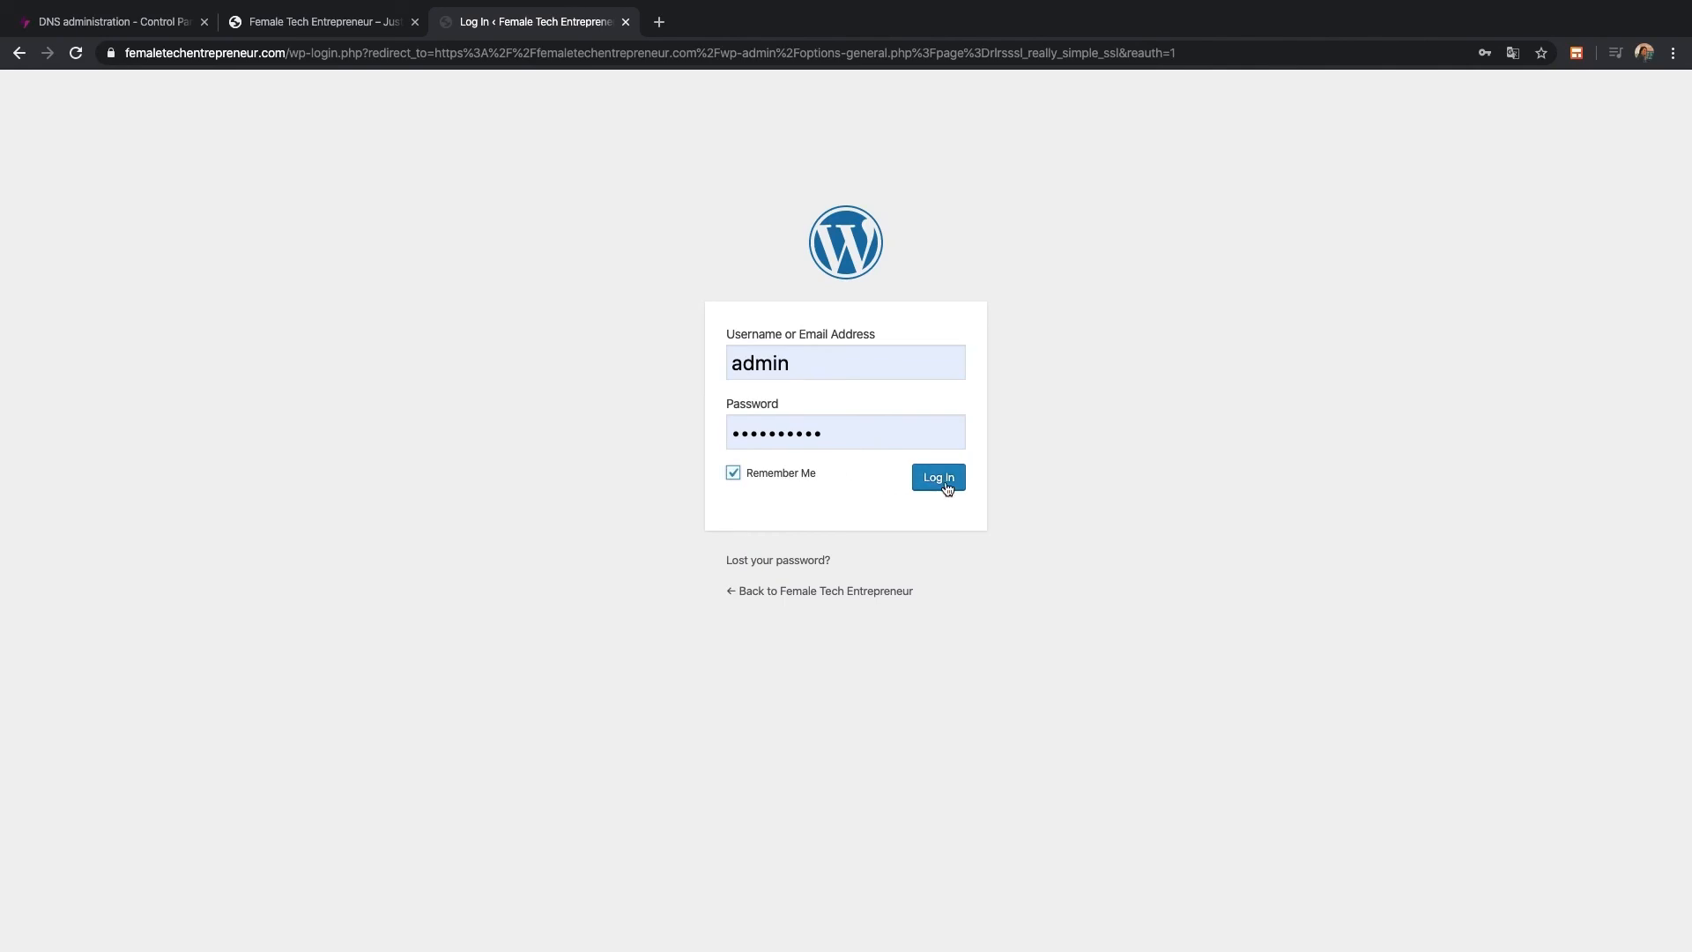
click(942, 480)
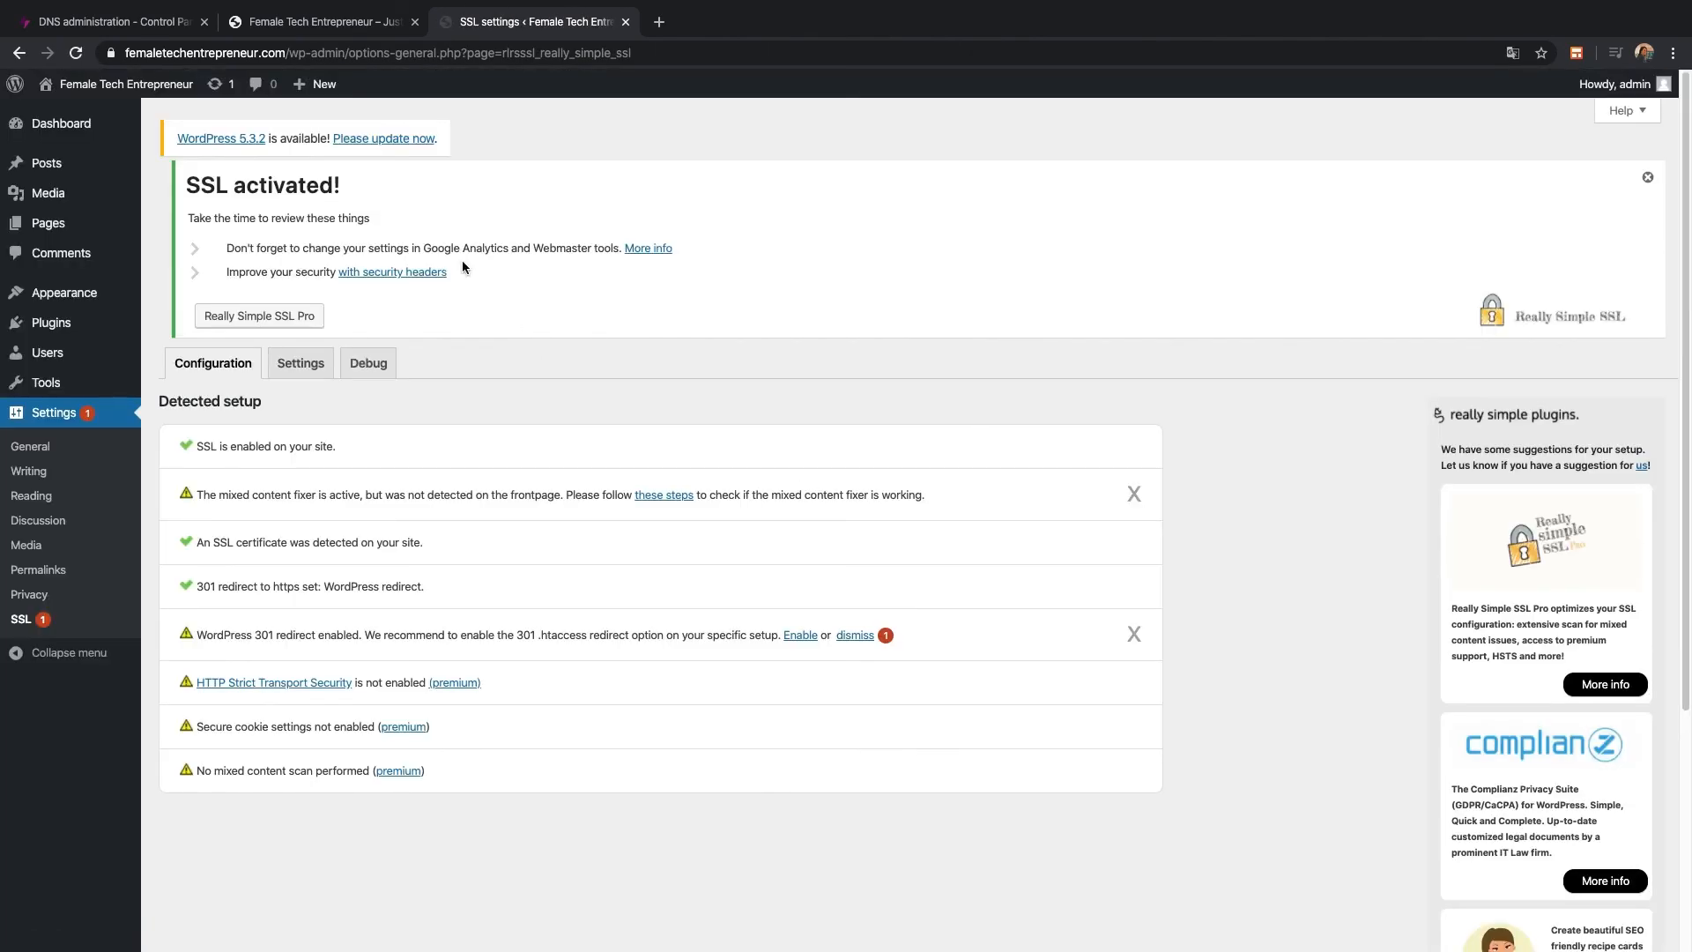
click(346, 23)
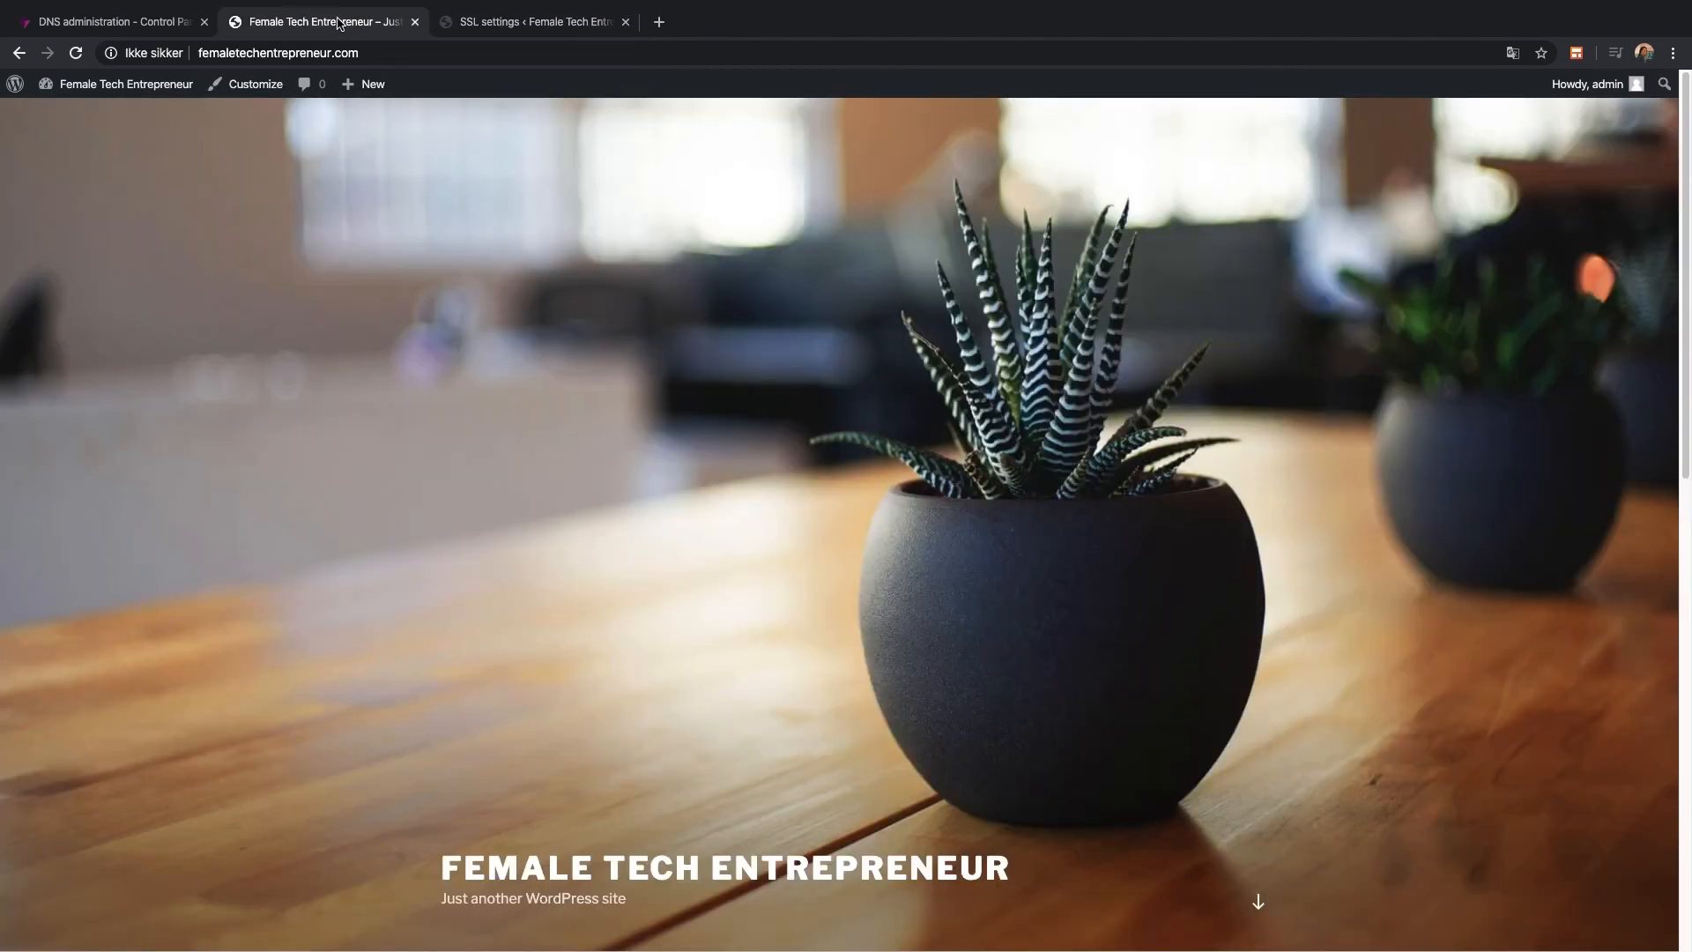
click(77, 54)
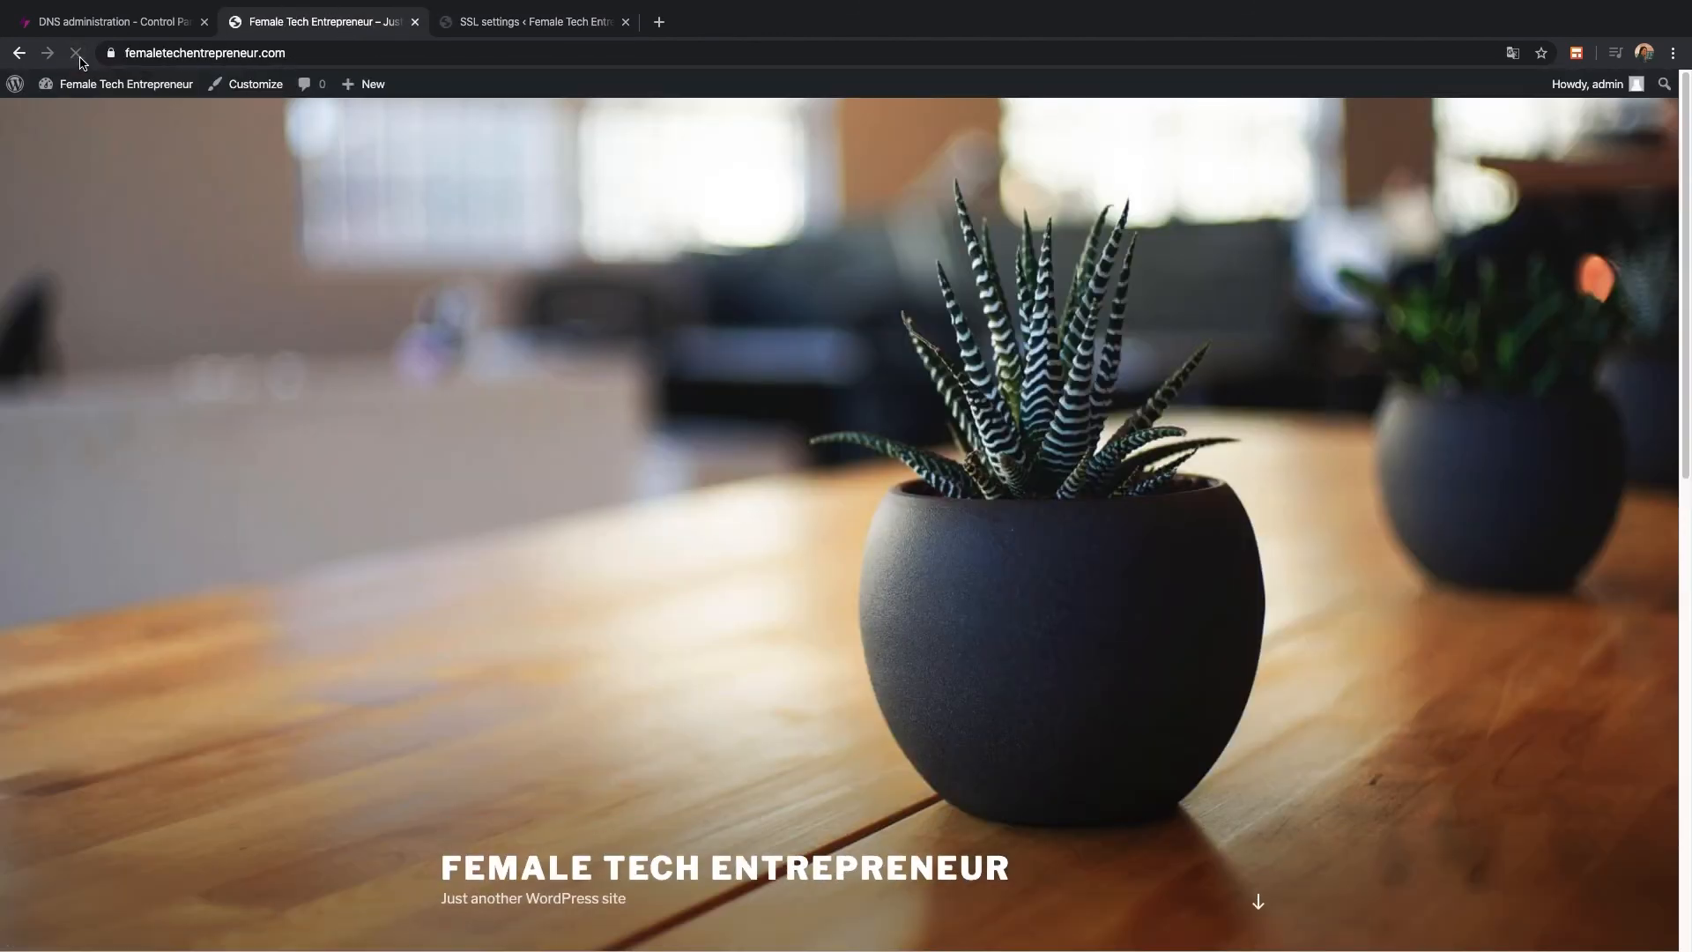